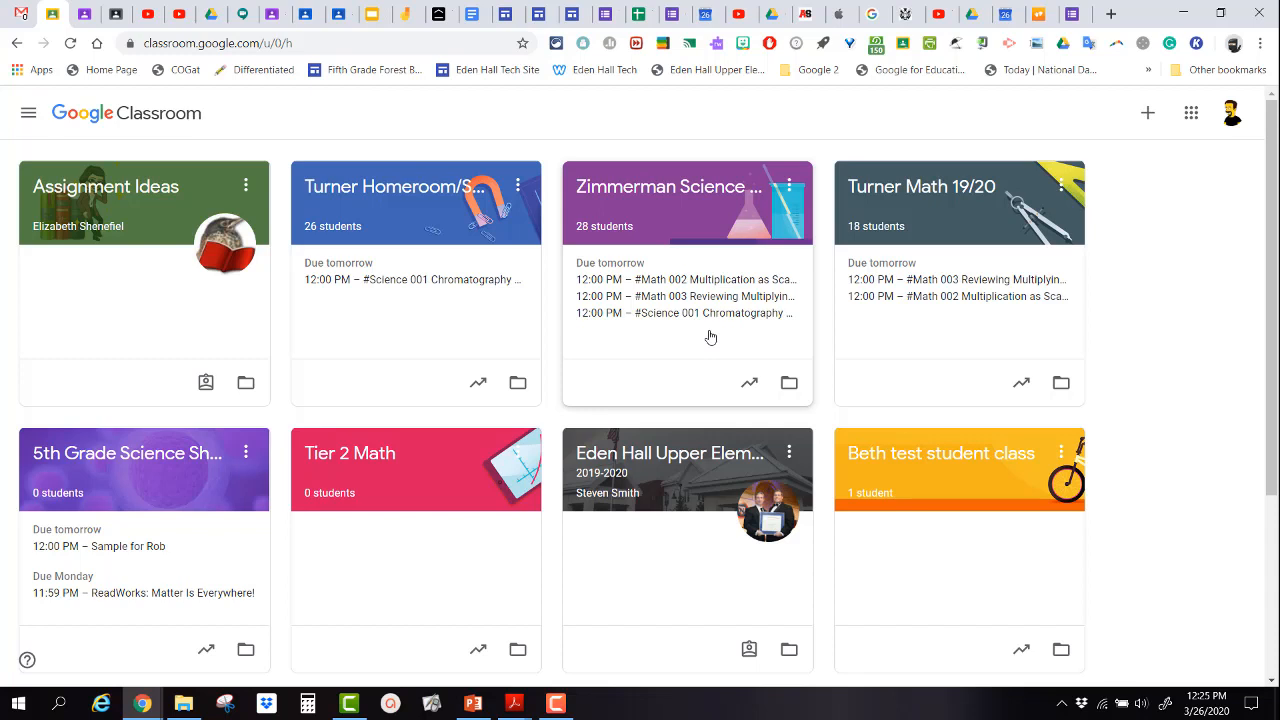
Open the Science and Math 19/20 class that has 28 students
click(1147, 113)
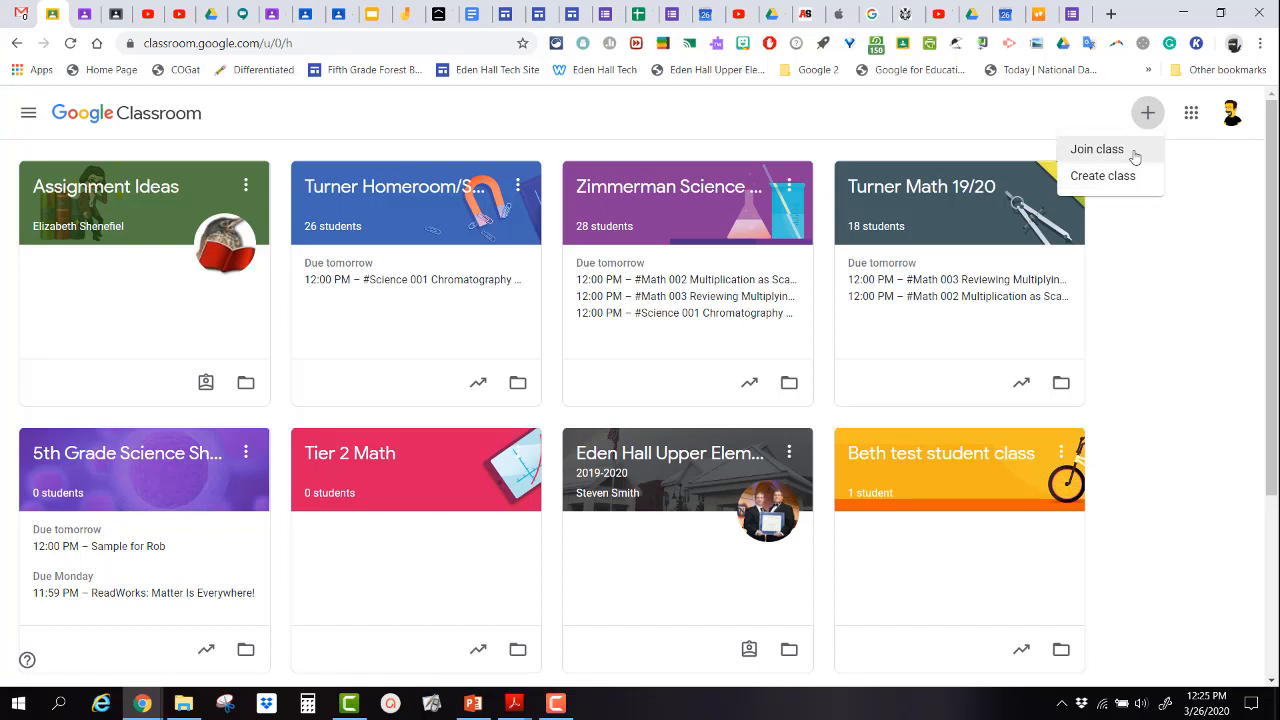
click(1196, 241)
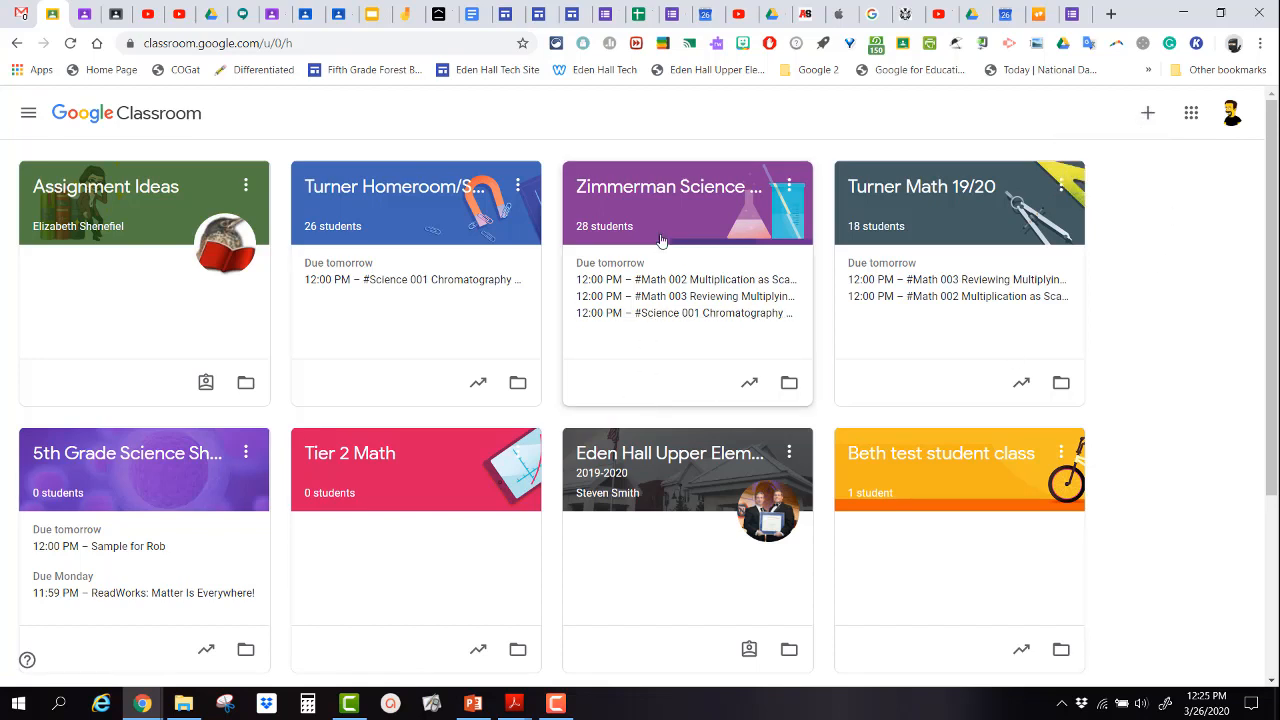
click(660, 188)
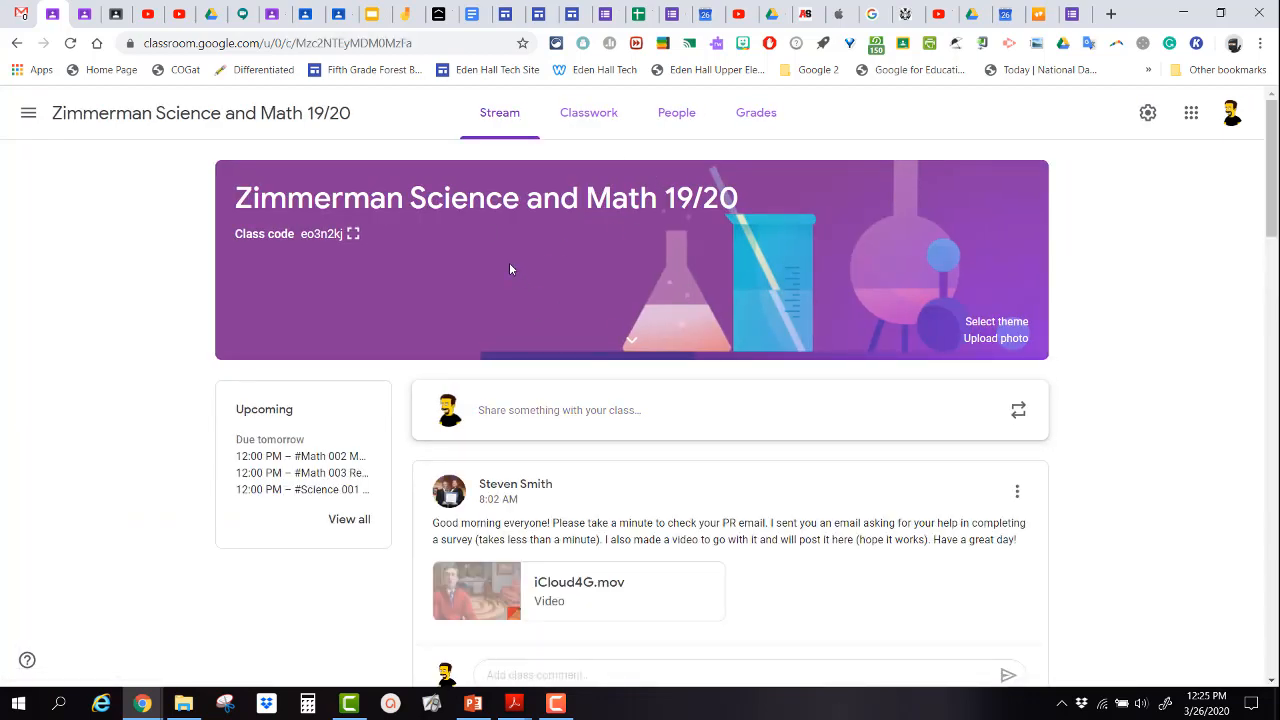
Look through the class stream's announcements and assignment posts, from the newest back to mid-March, and return to the newest
scroll(620, 460, down, 2)
scroll(620, 460, down, 2)
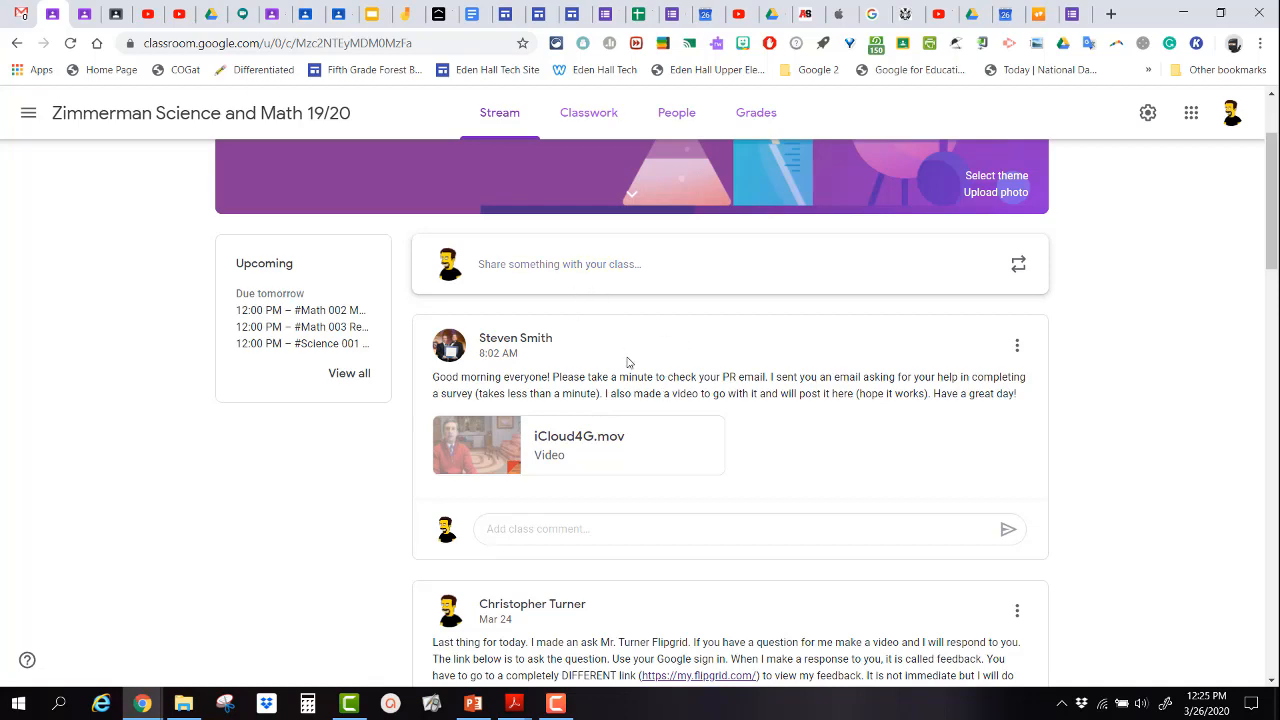
scroll(636, 366, down, 3)
scroll(636, 368, down, 10)
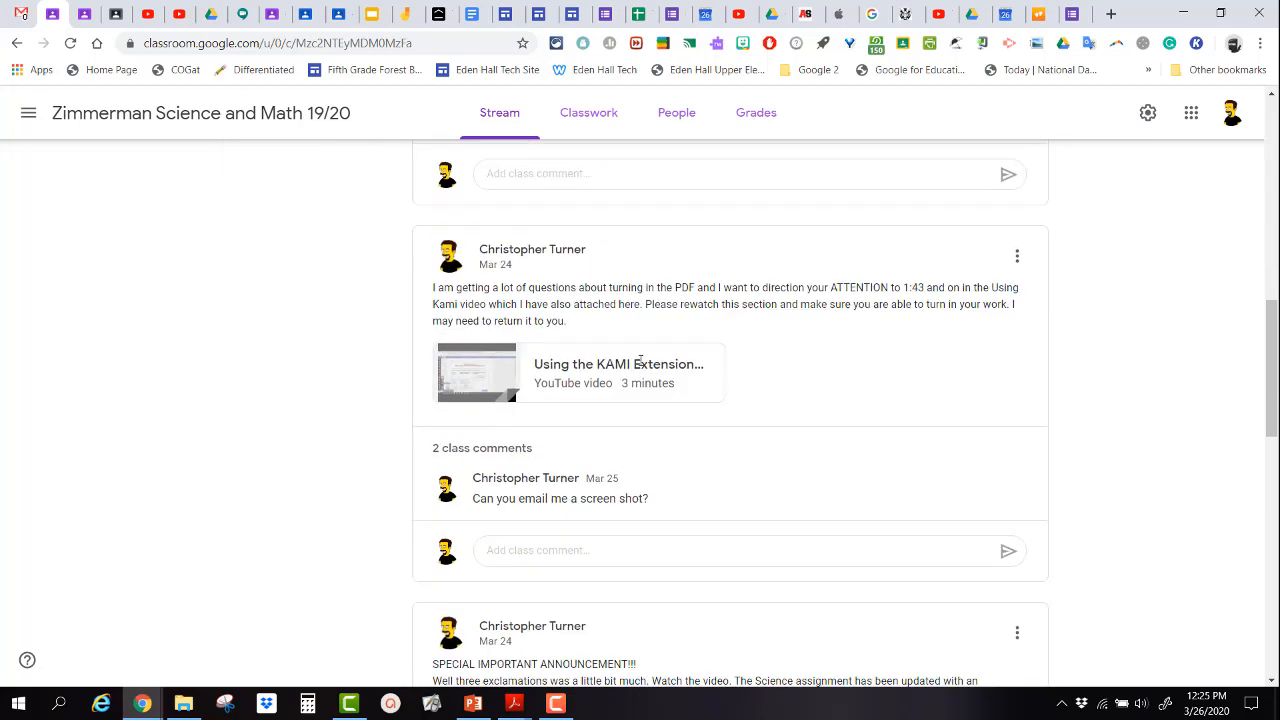
scroll(640, 364, down, 15)
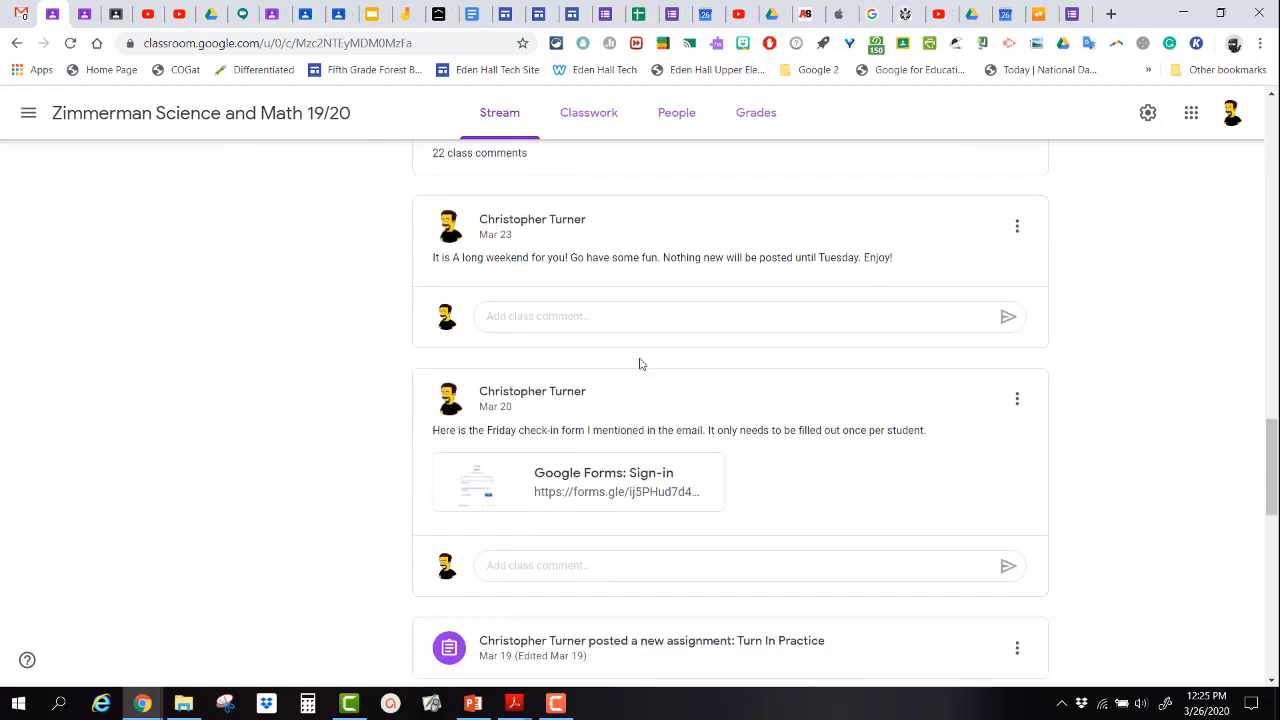
scroll(640, 366, down, 15)
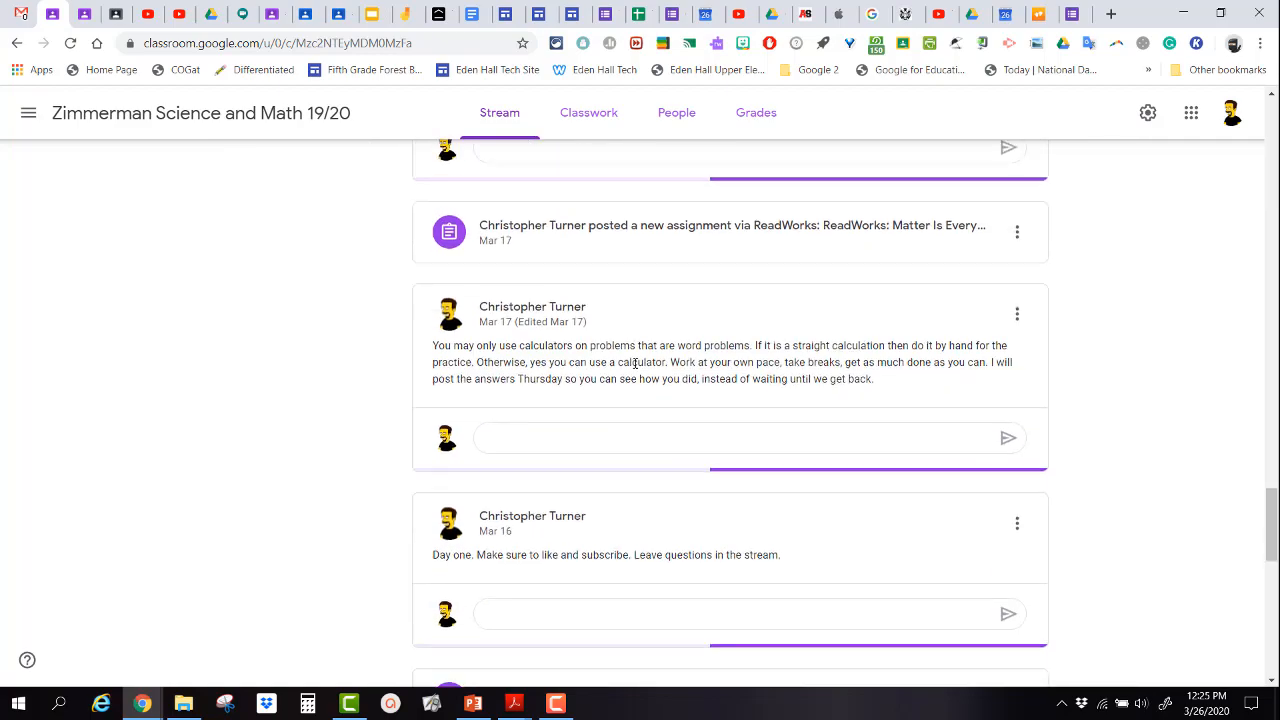
scroll(627, 368, up, 15)
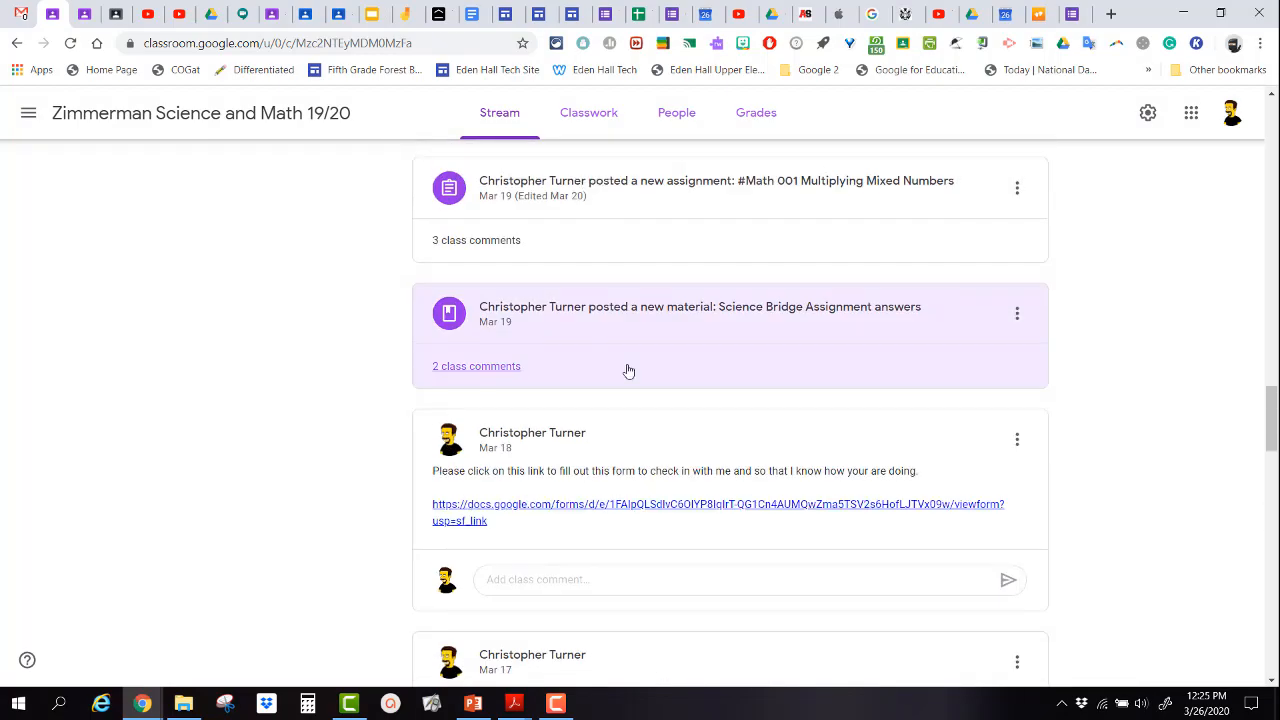
scroll(627, 366, up, 10)
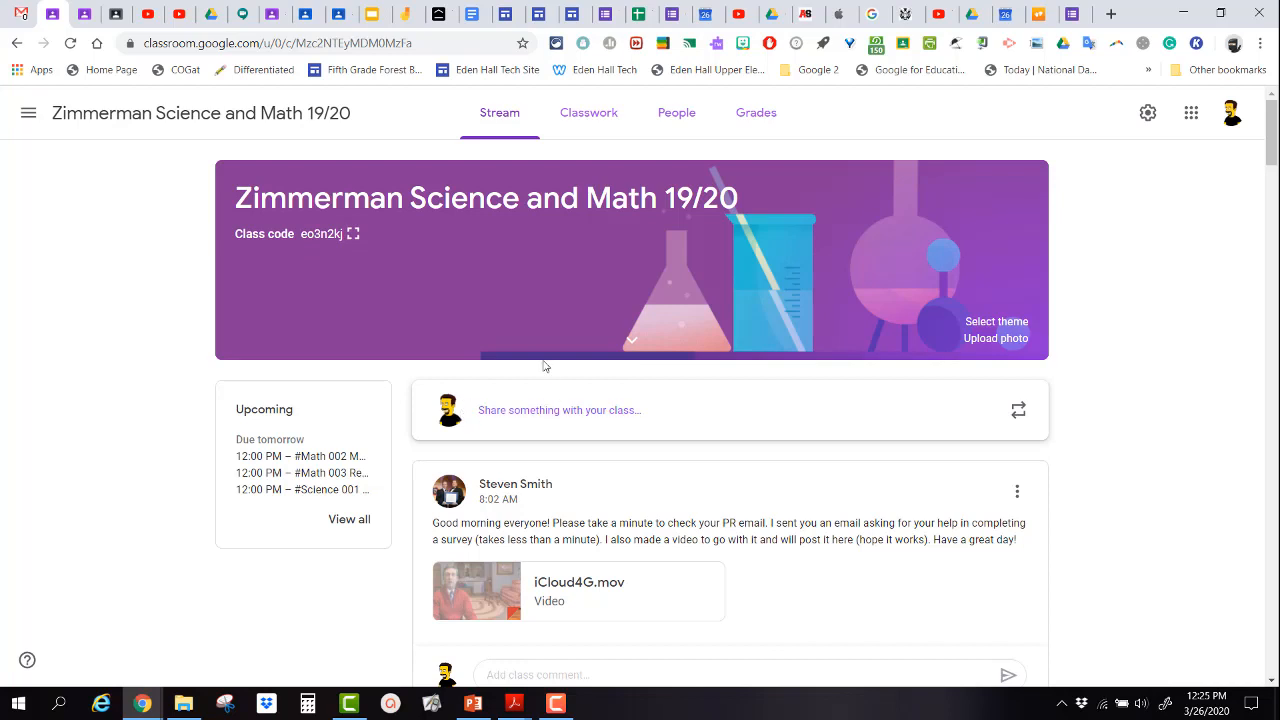
Start a new standard assignment in the class's classwork
click(590, 124)
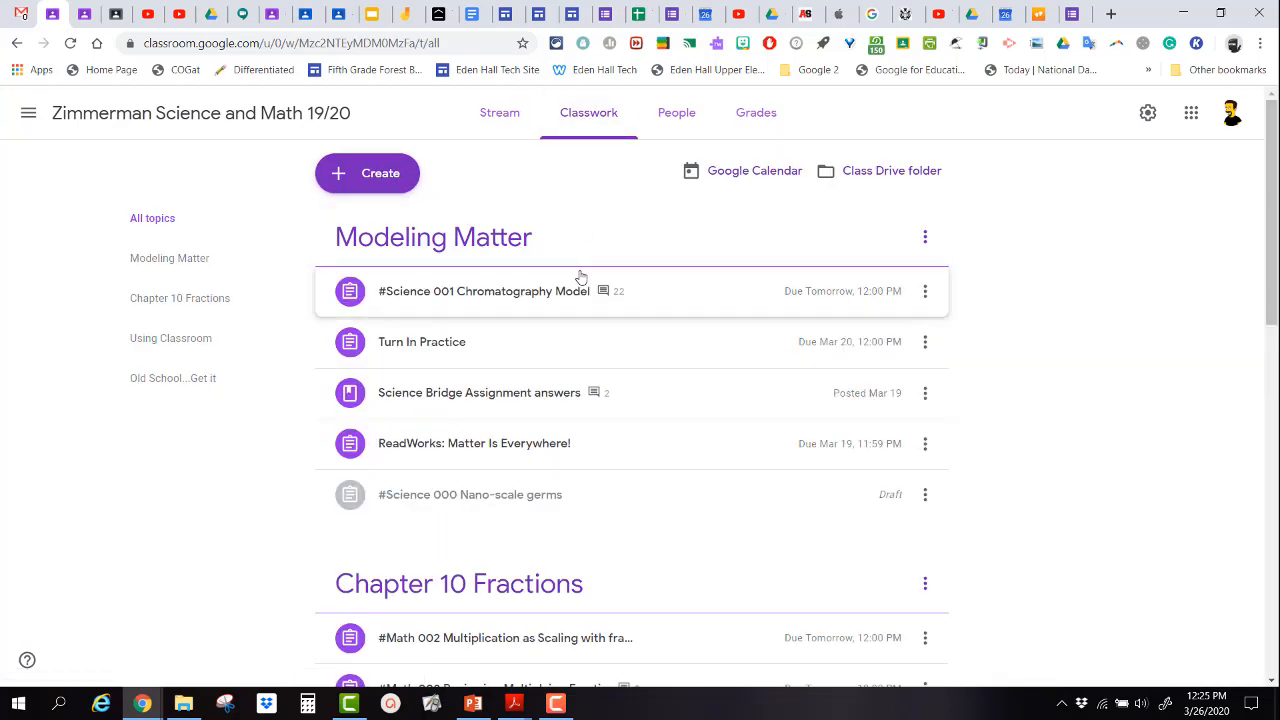
click(370, 180)
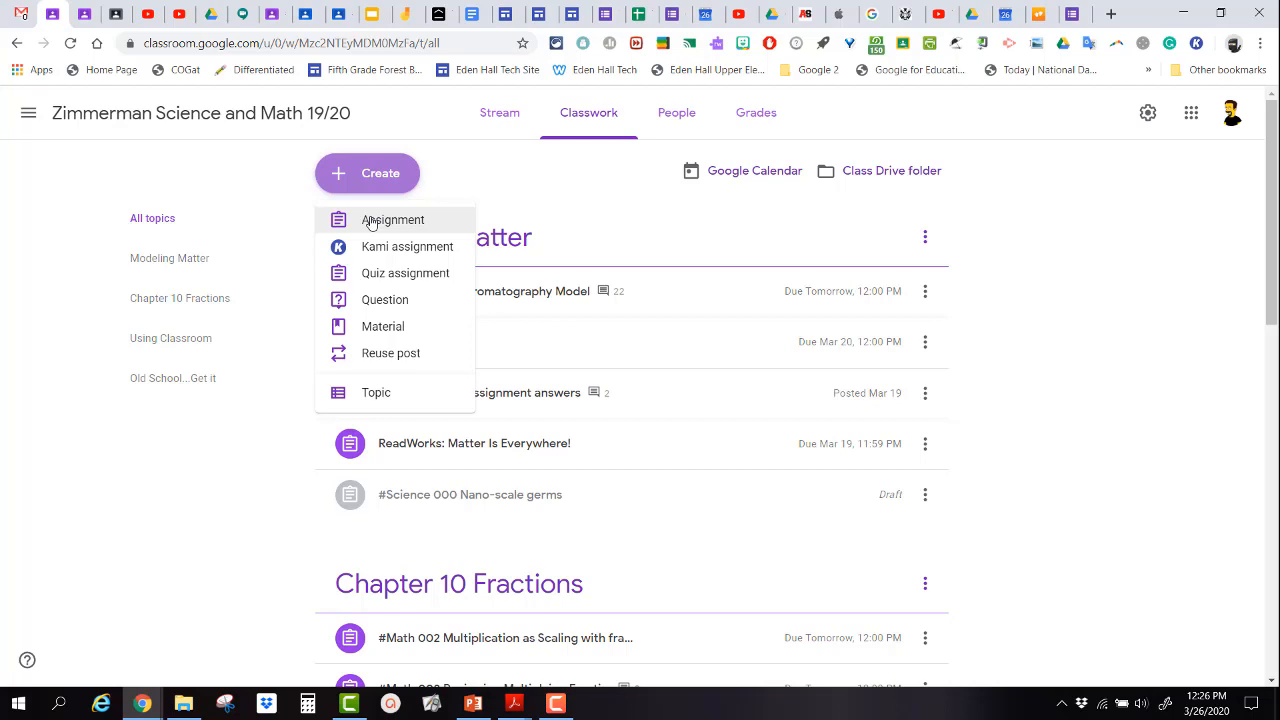
click(371, 220)
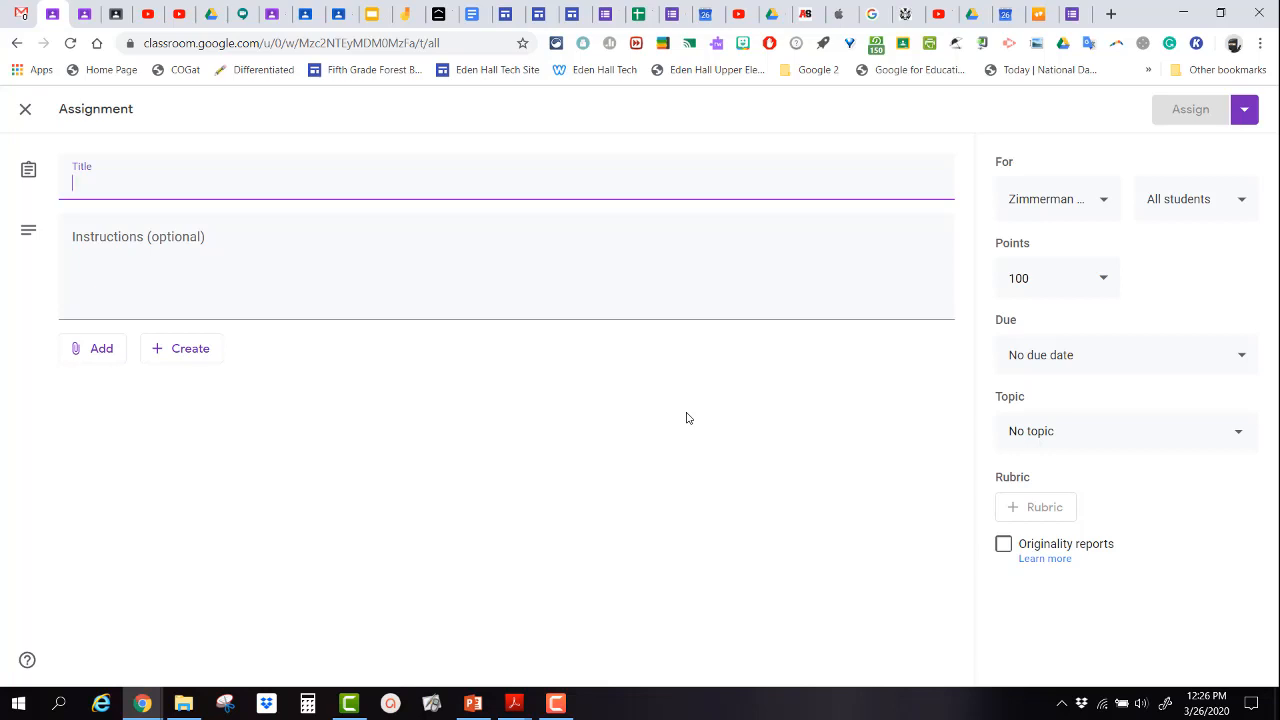
Title the assignment "Assignment 1" and enter "DO this" as its instructions
text(A)
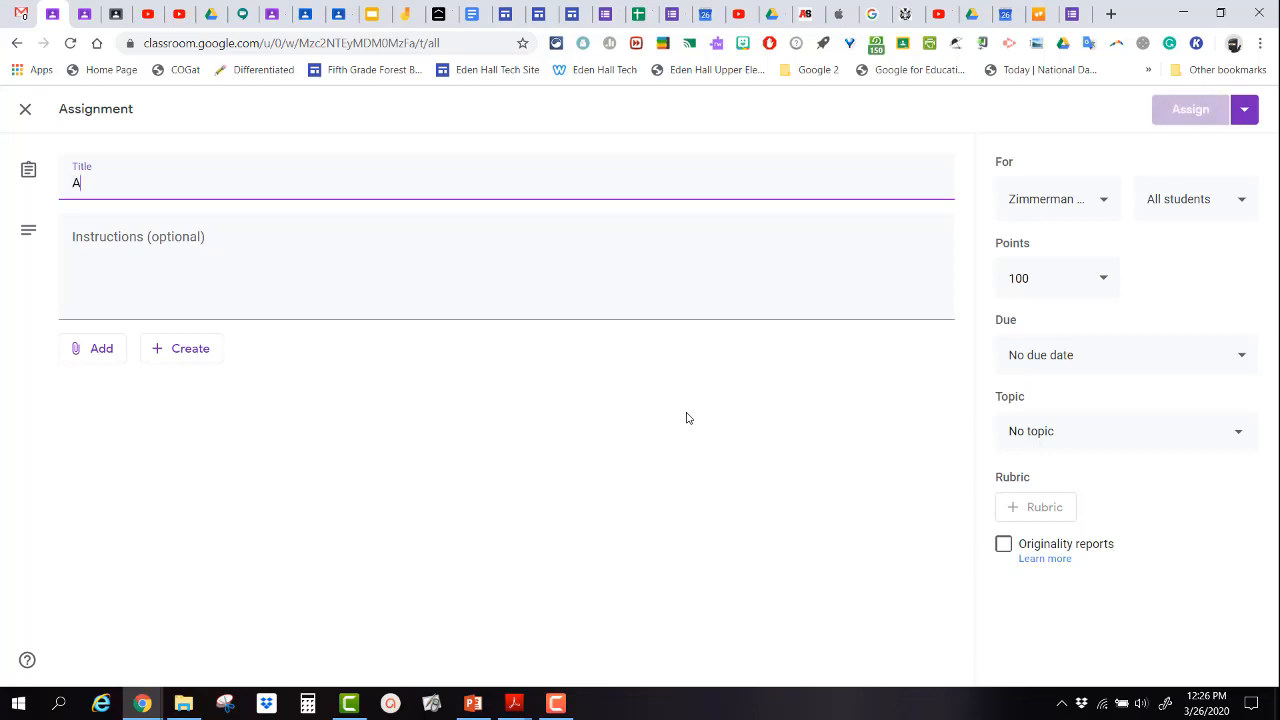
text(ssignmetn 1)
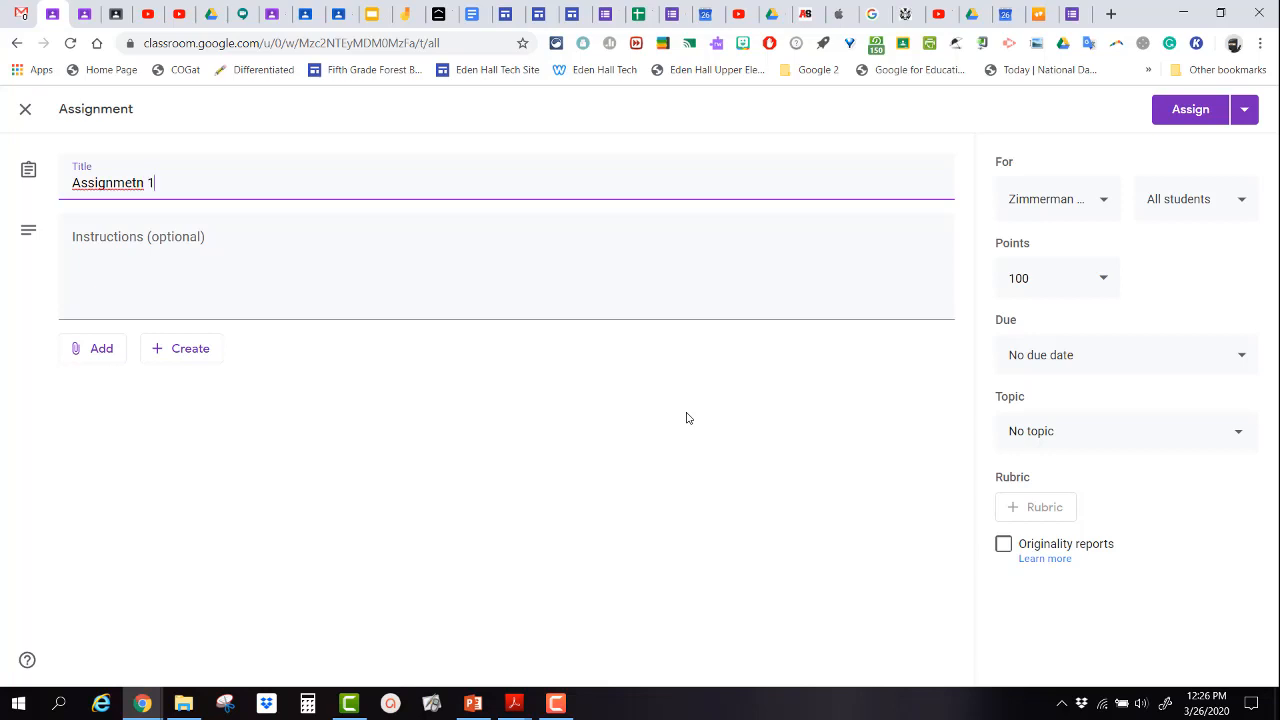
key(BackSpace)
key(BackSpace)
key(BackSpace)
key(BackSpace)
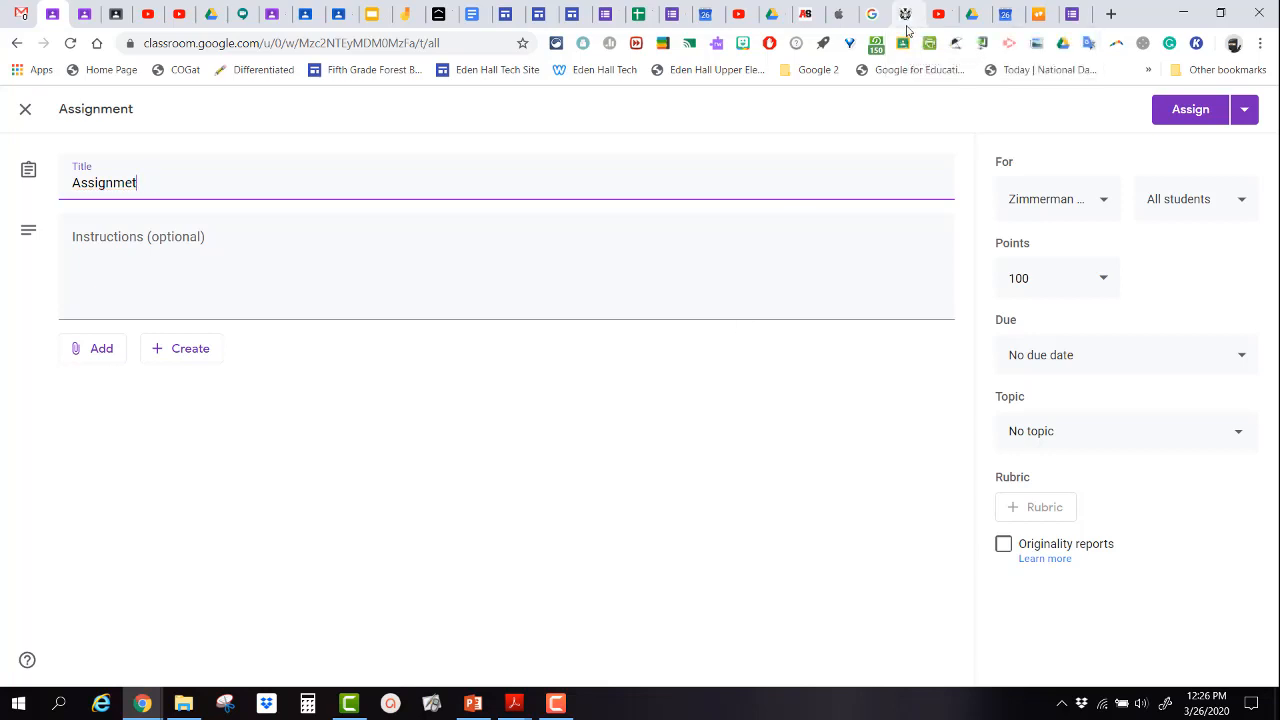
text(nt 1)
click(147, 248)
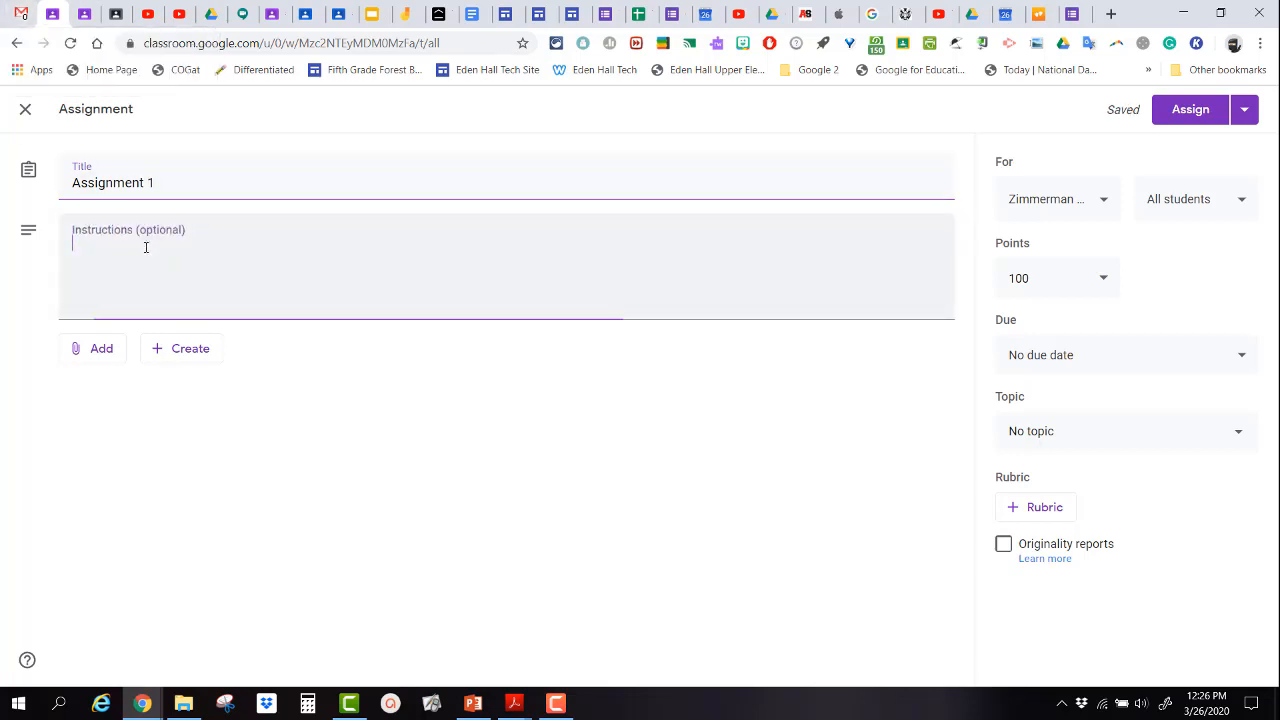
text(DO this)
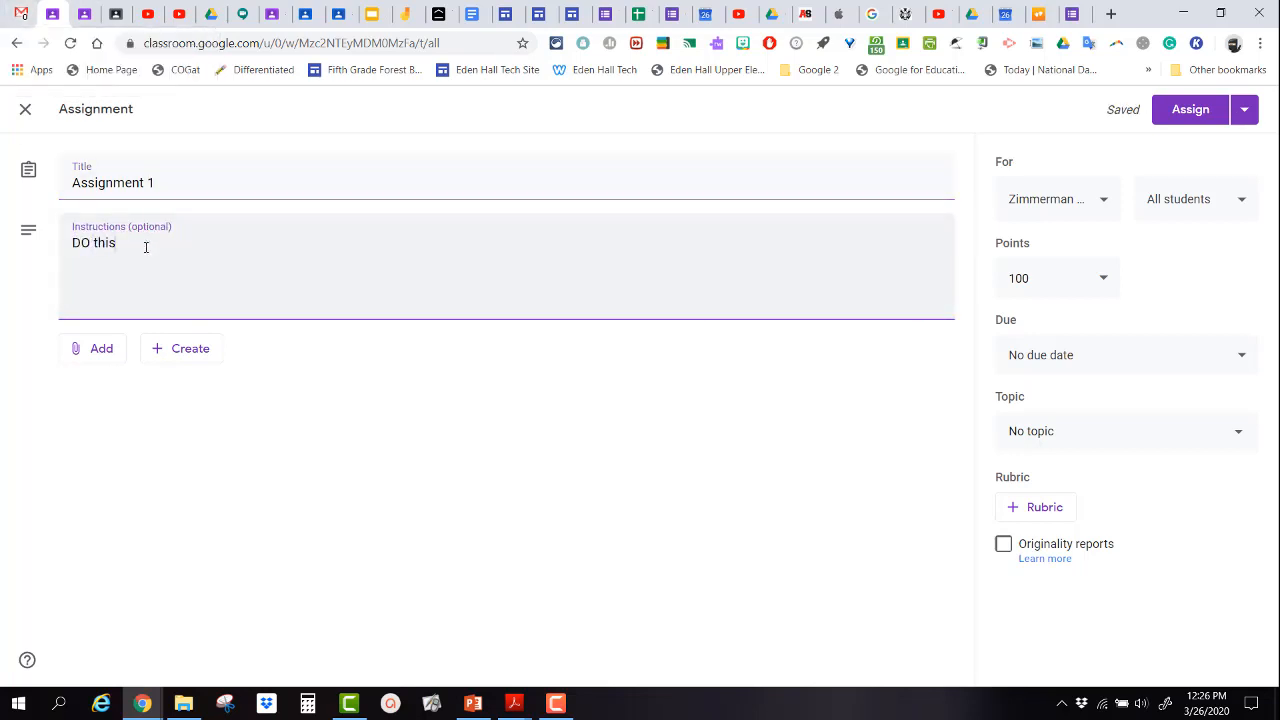
Attach the recent Google Drive document "Dividing Unit Fractions Step-by-step" to the assignment and have a copy made for each student
click(107, 350)
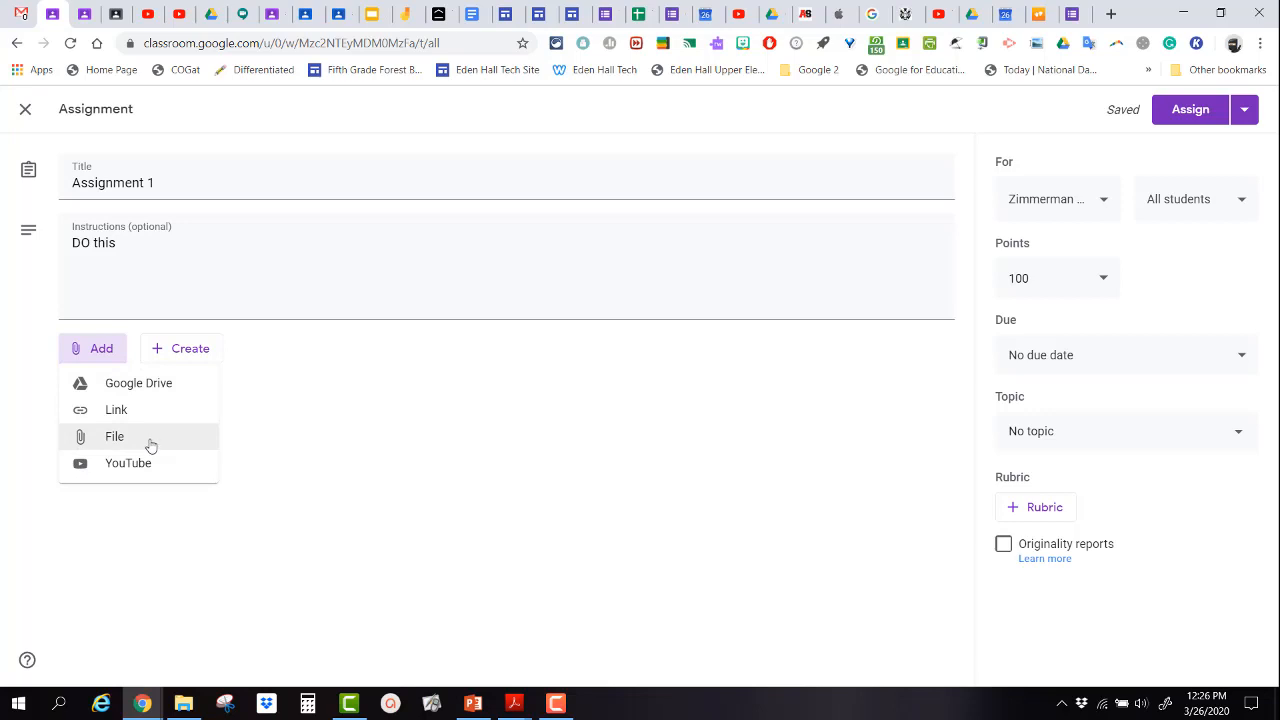
click(166, 386)
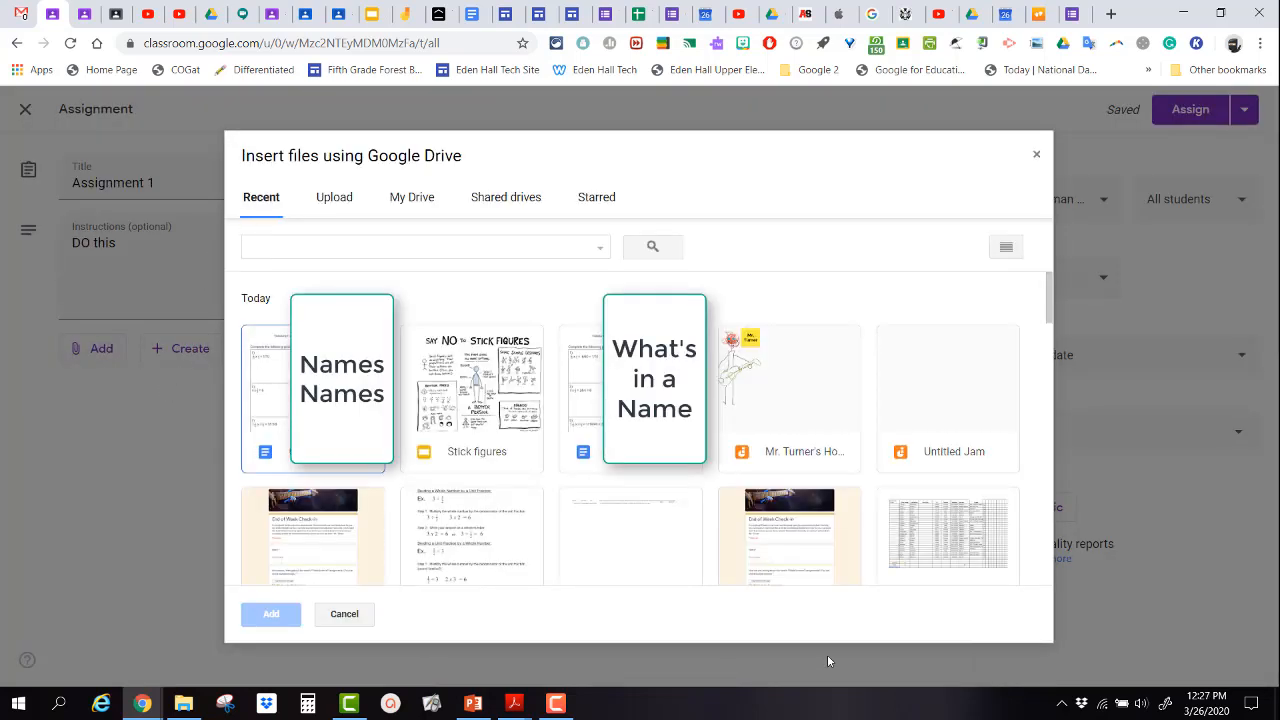
scroll(545, 488, down, 3)
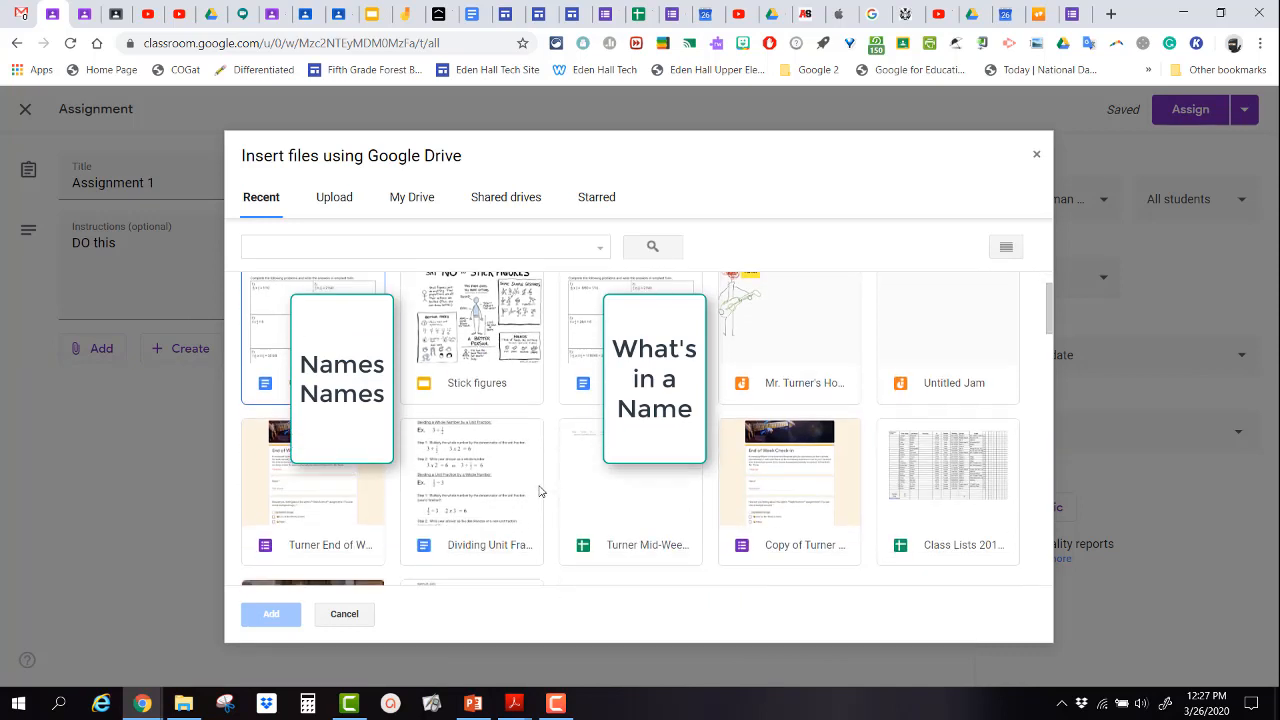
click(472, 436)
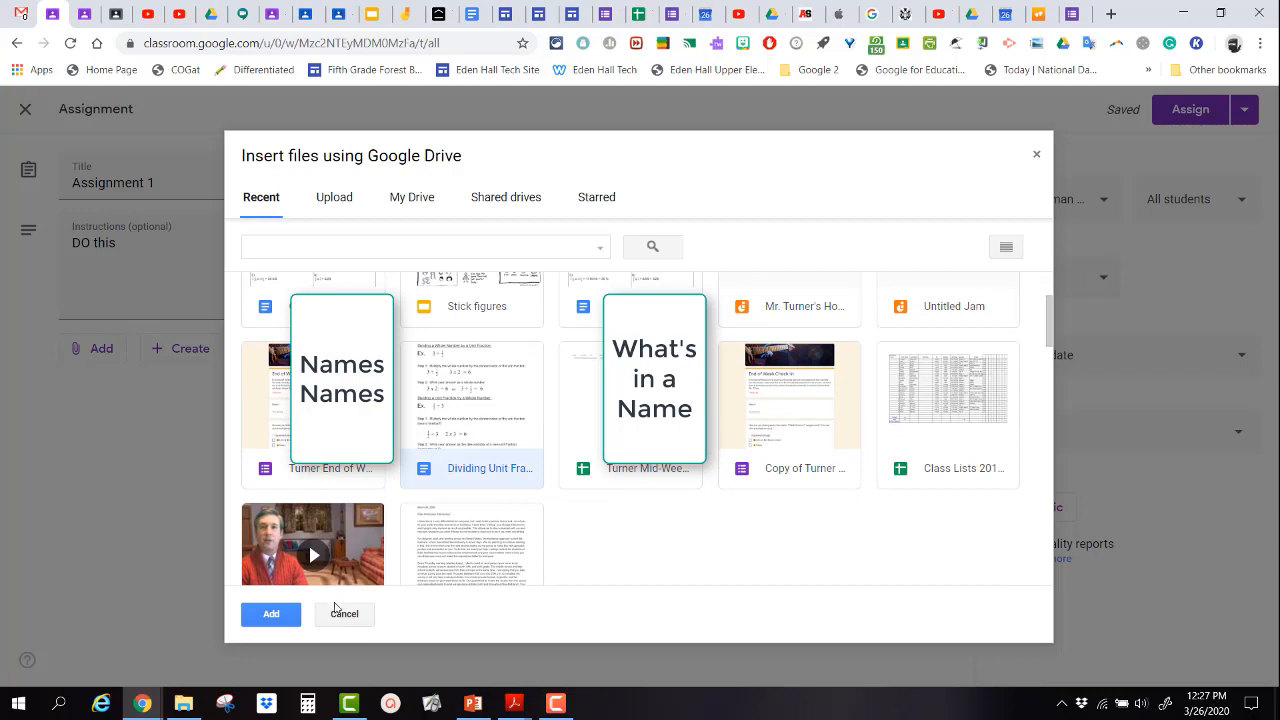
click(271, 613)
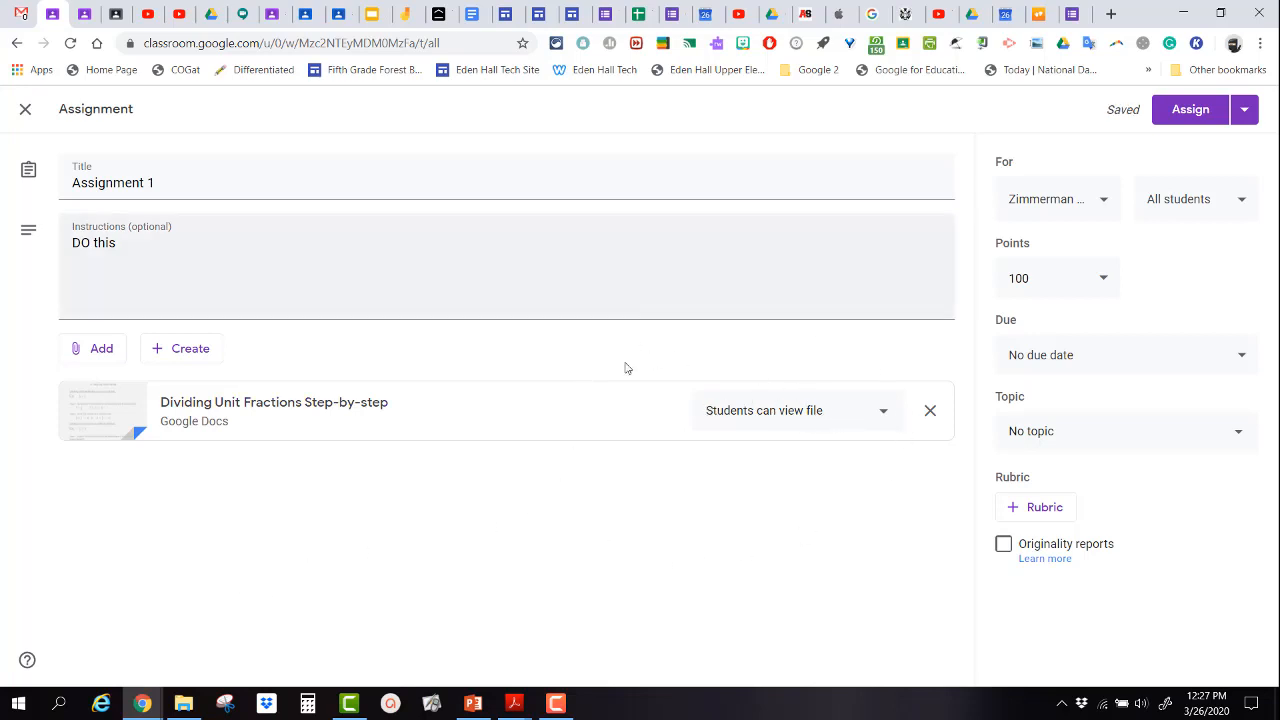
click(881, 418)
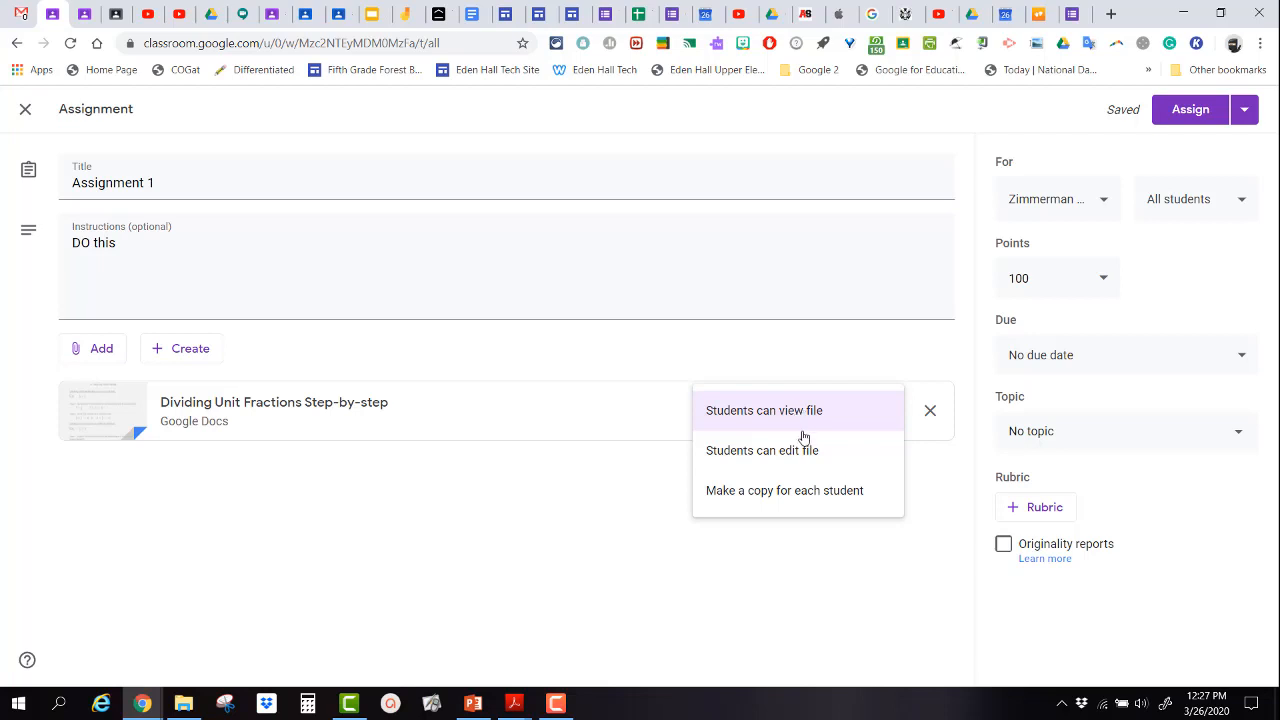
click(822, 495)
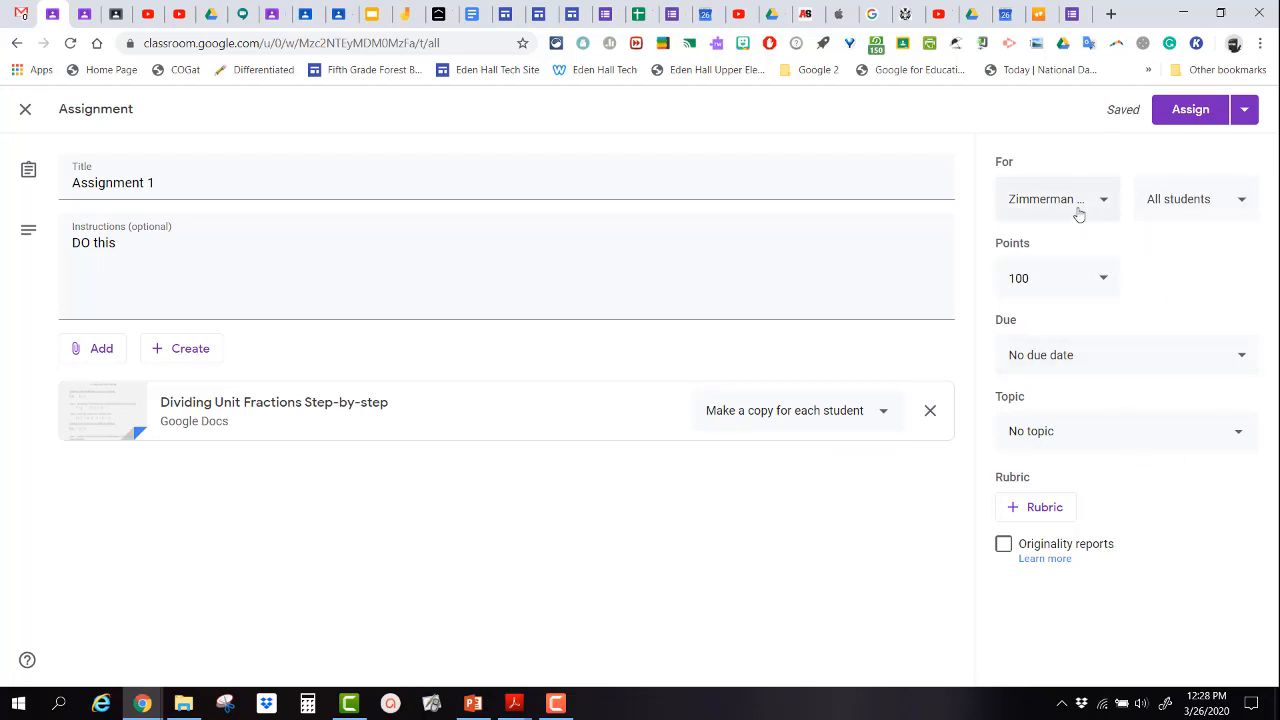
Try adding the homeroom class as a second recipient of the assignment, and deselect it again
click(1106, 205)
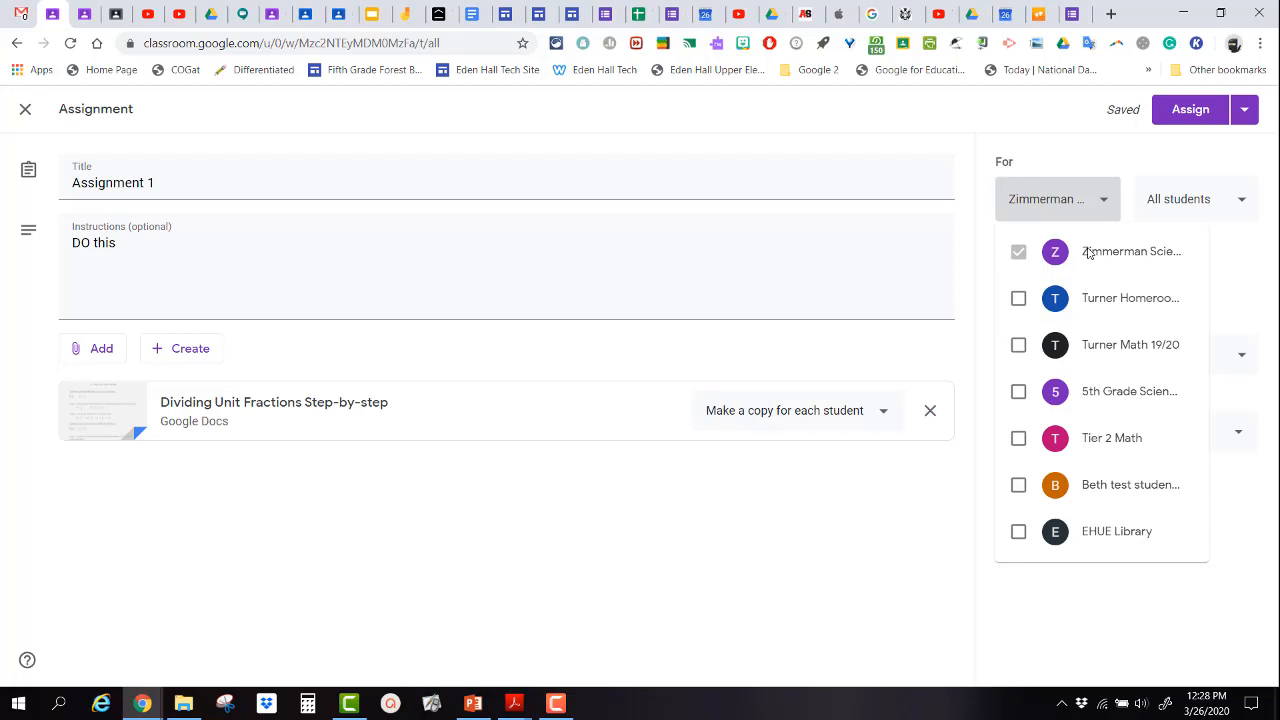
click(1018, 301)
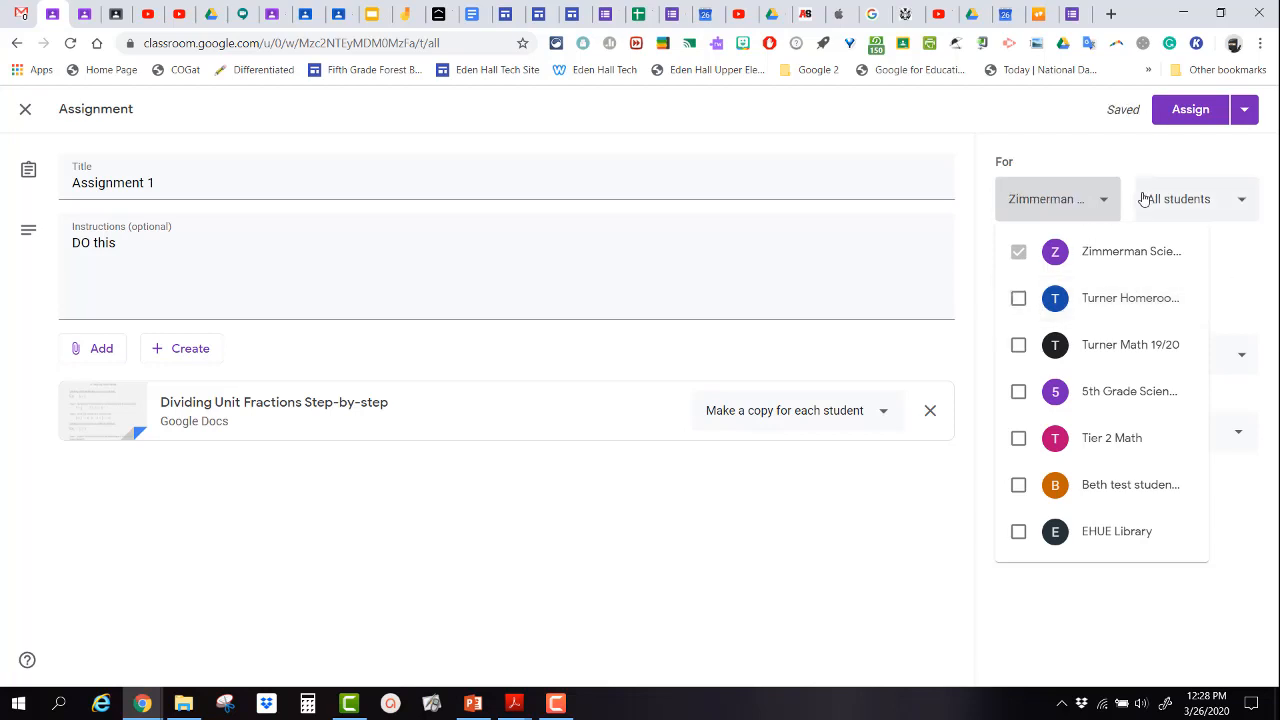
click(1018, 302)
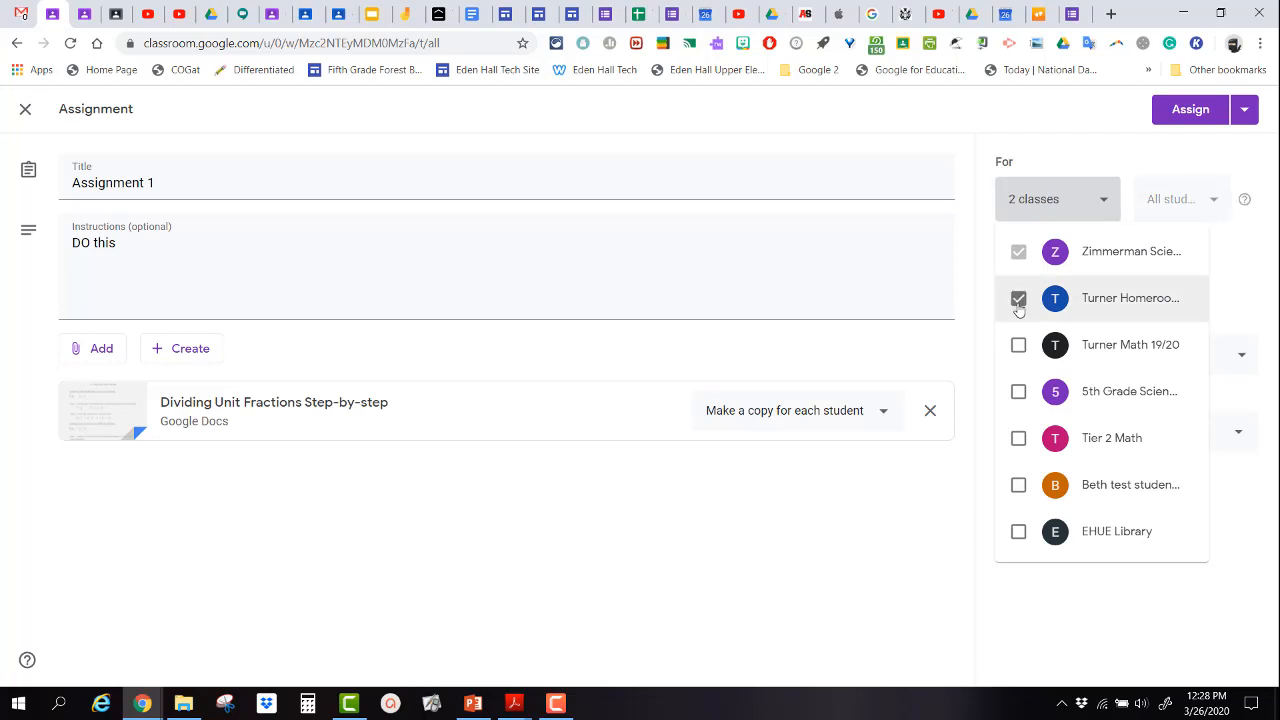
click(1018, 300)
click(1132, 636)
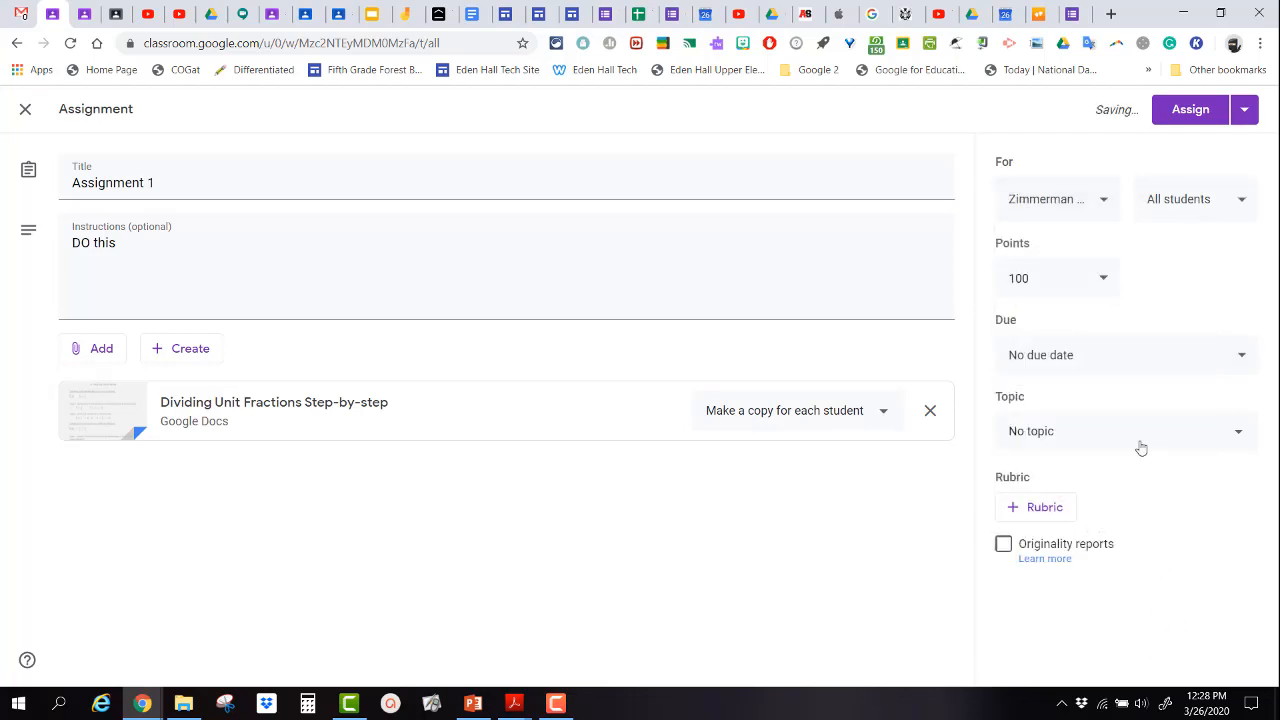
Try limiting the assignment to three individual students, and set it back to all students
click(1180, 215)
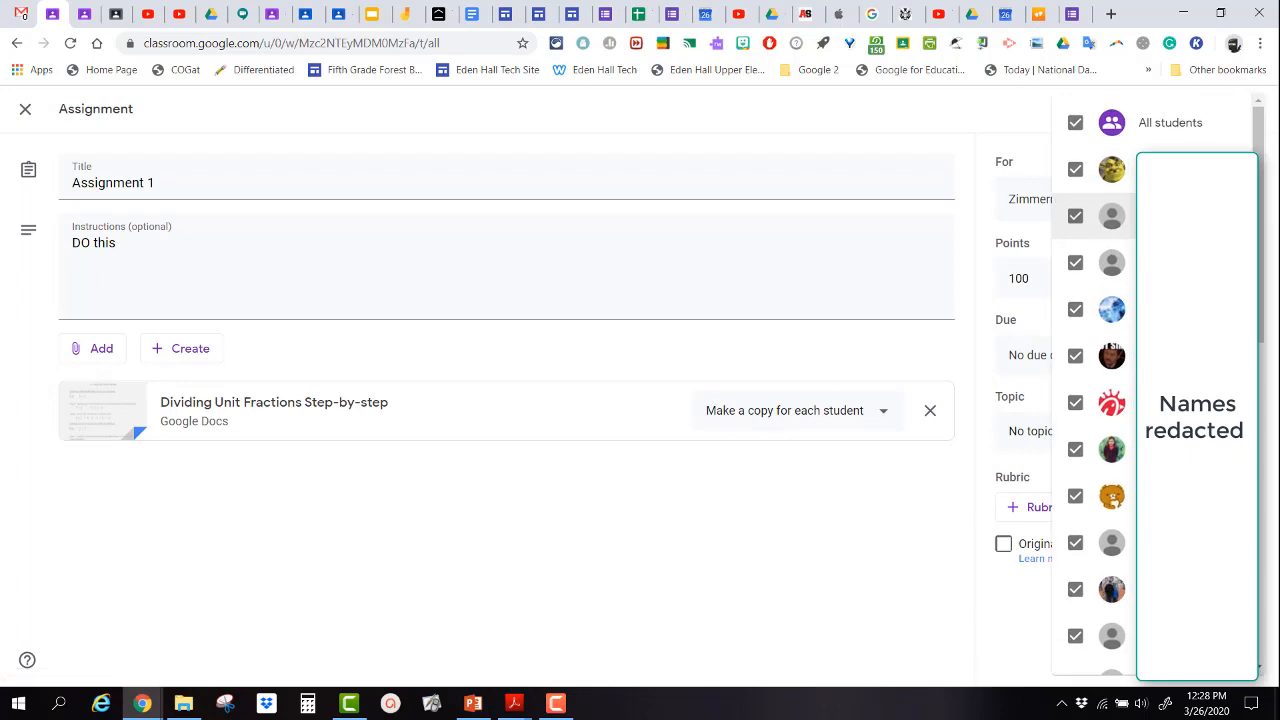
click(1075, 123)
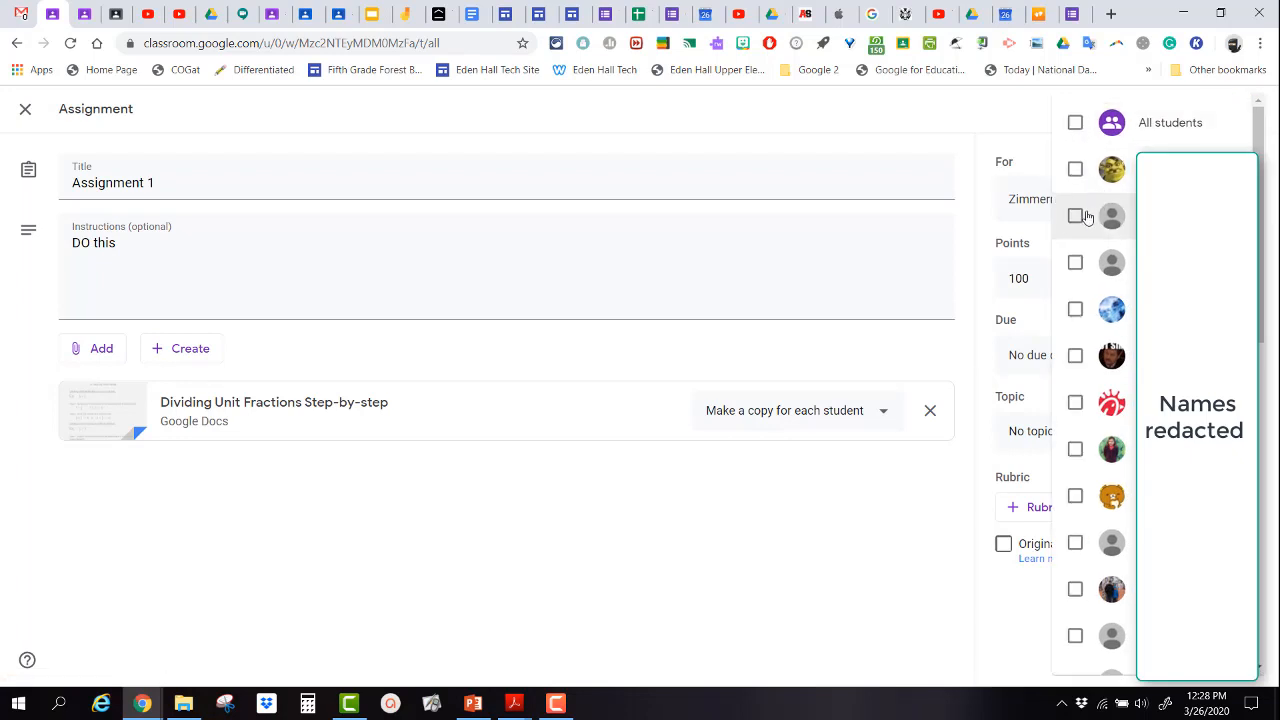
click(1075, 215)
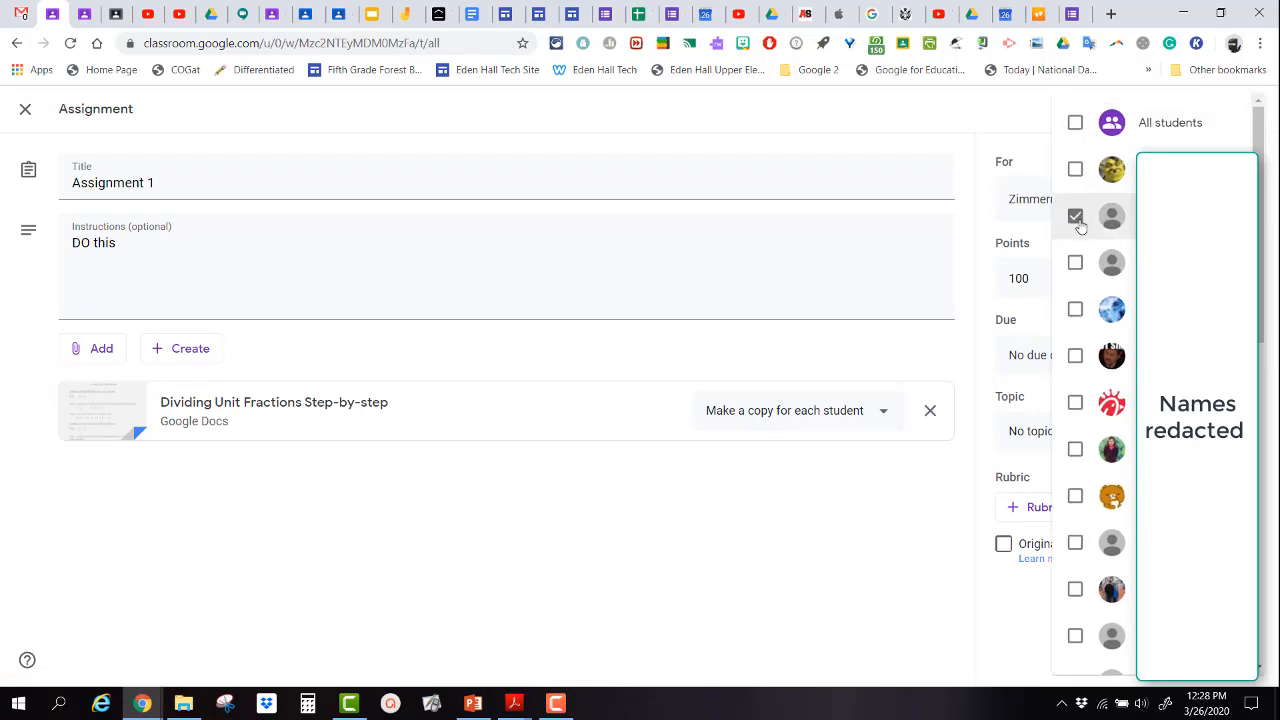
click(1075, 449)
click(1075, 496)
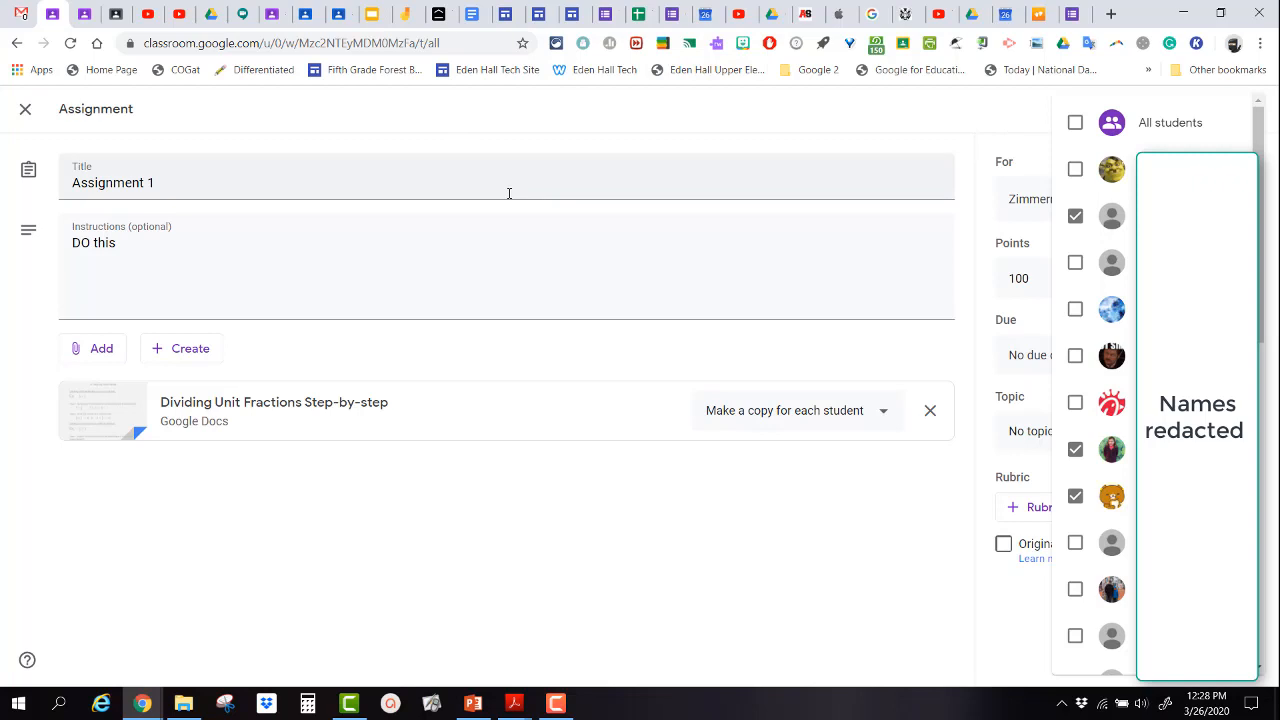
click(1075, 123)
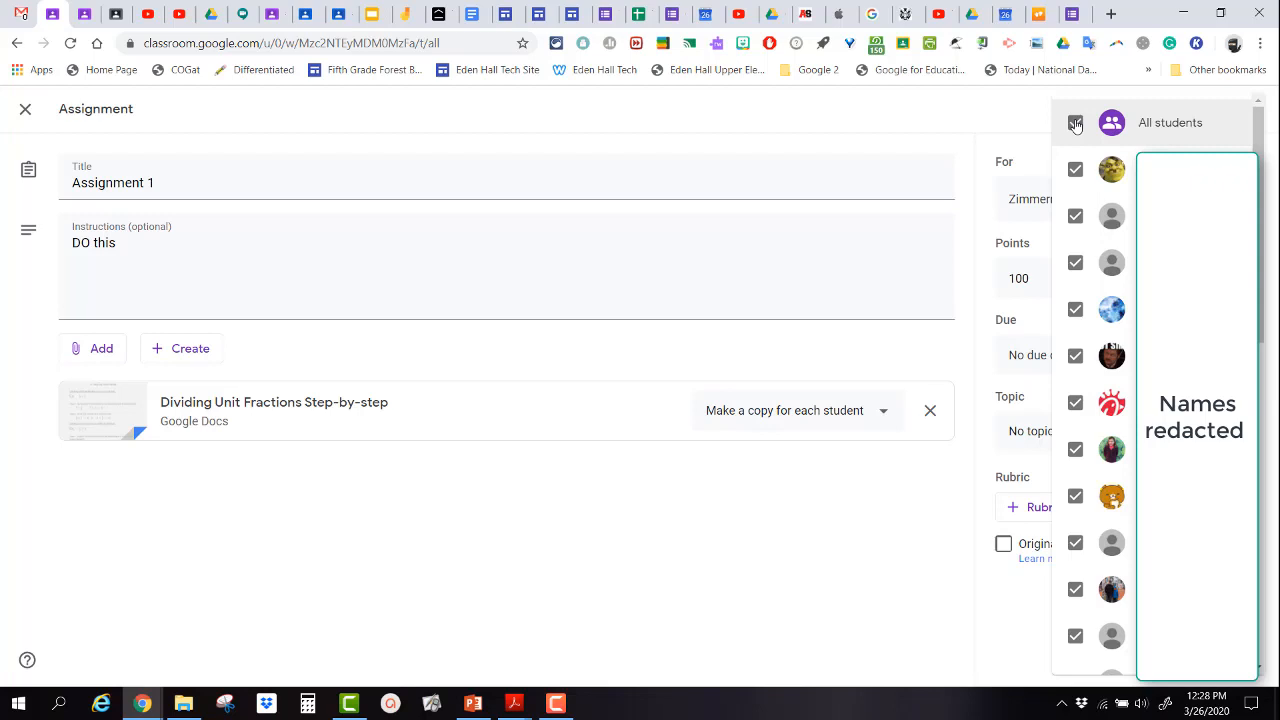
click(1033, 123)
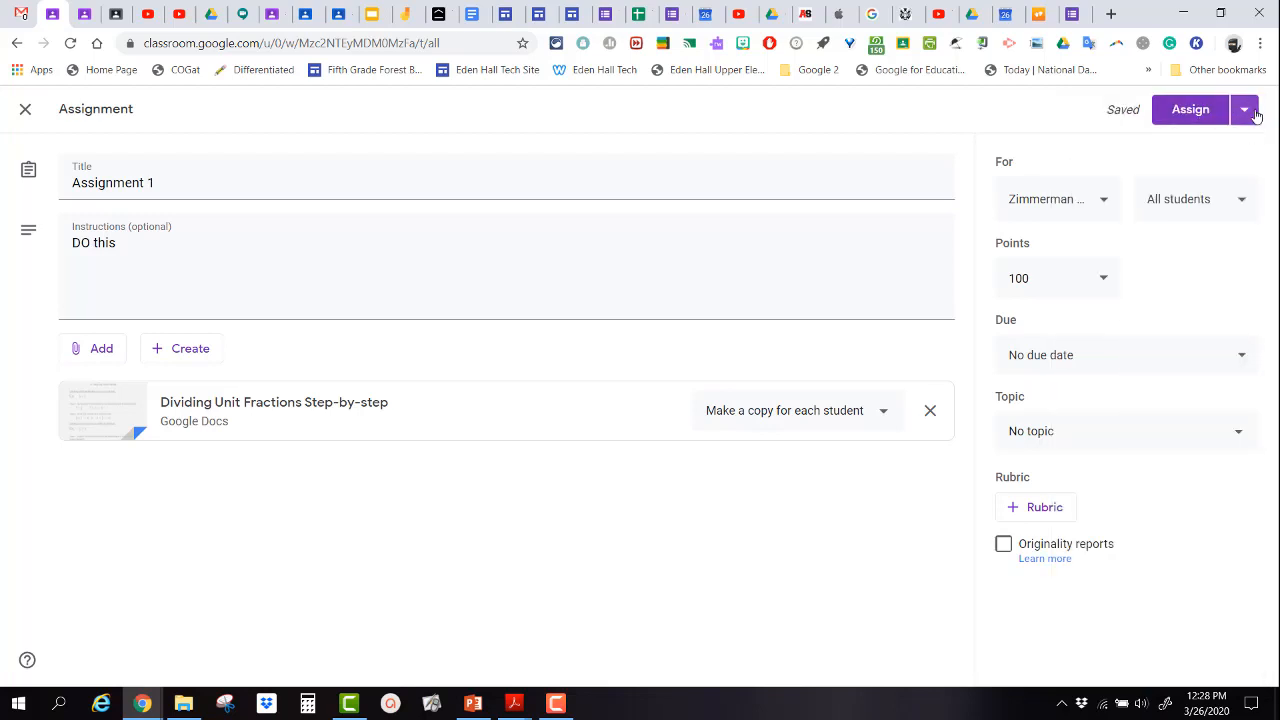
Check the assignment's points options and set its due date to Mar 27, 2020 at 12:00 PM
click(1090, 289)
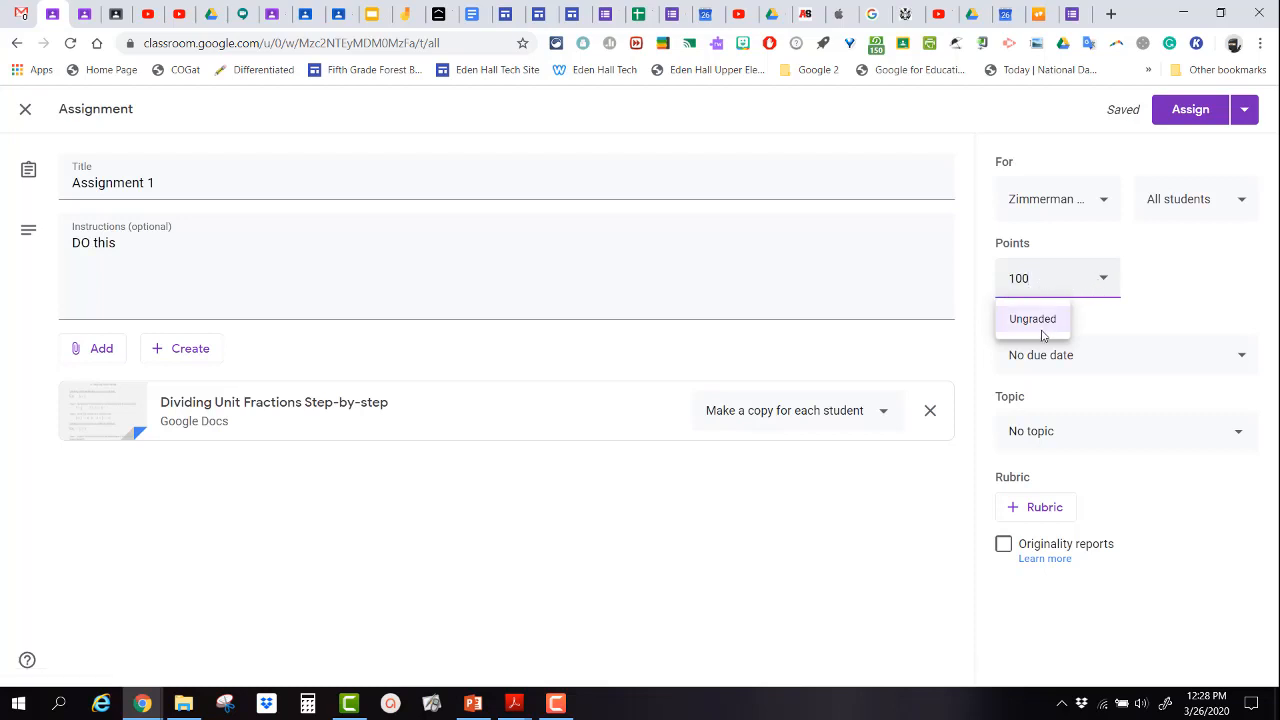
click(1165, 267)
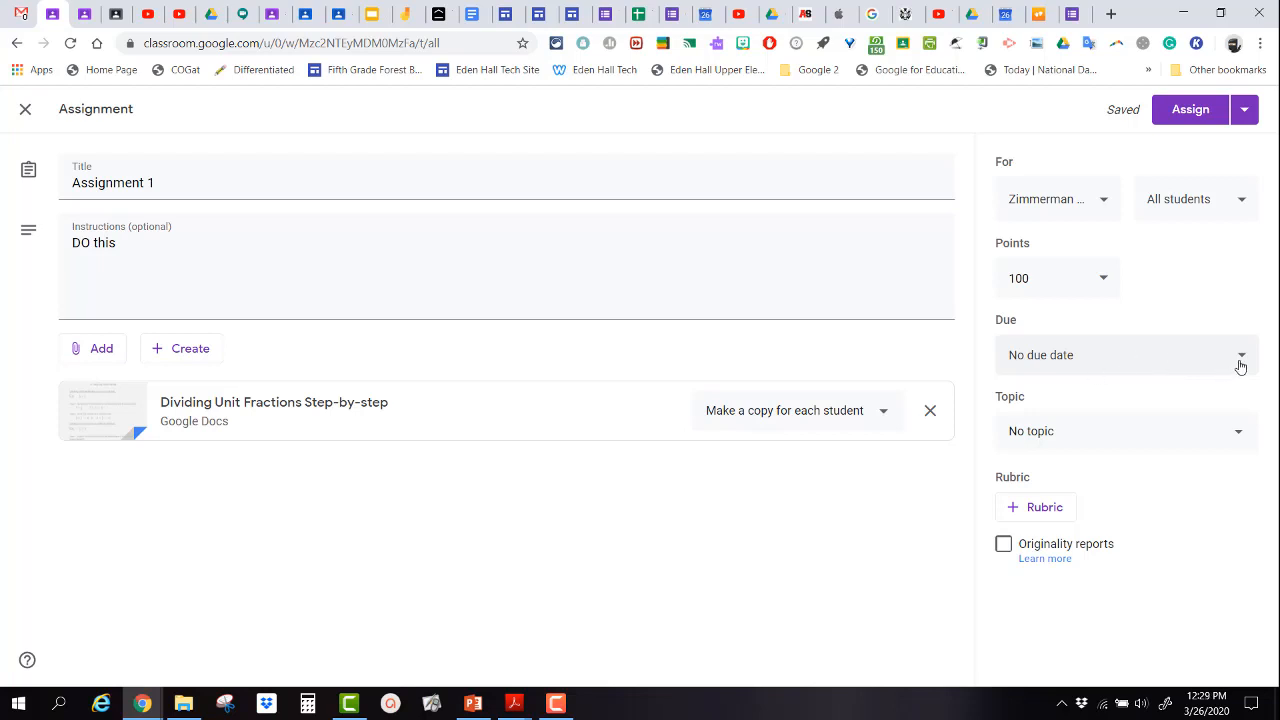
click(1240, 366)
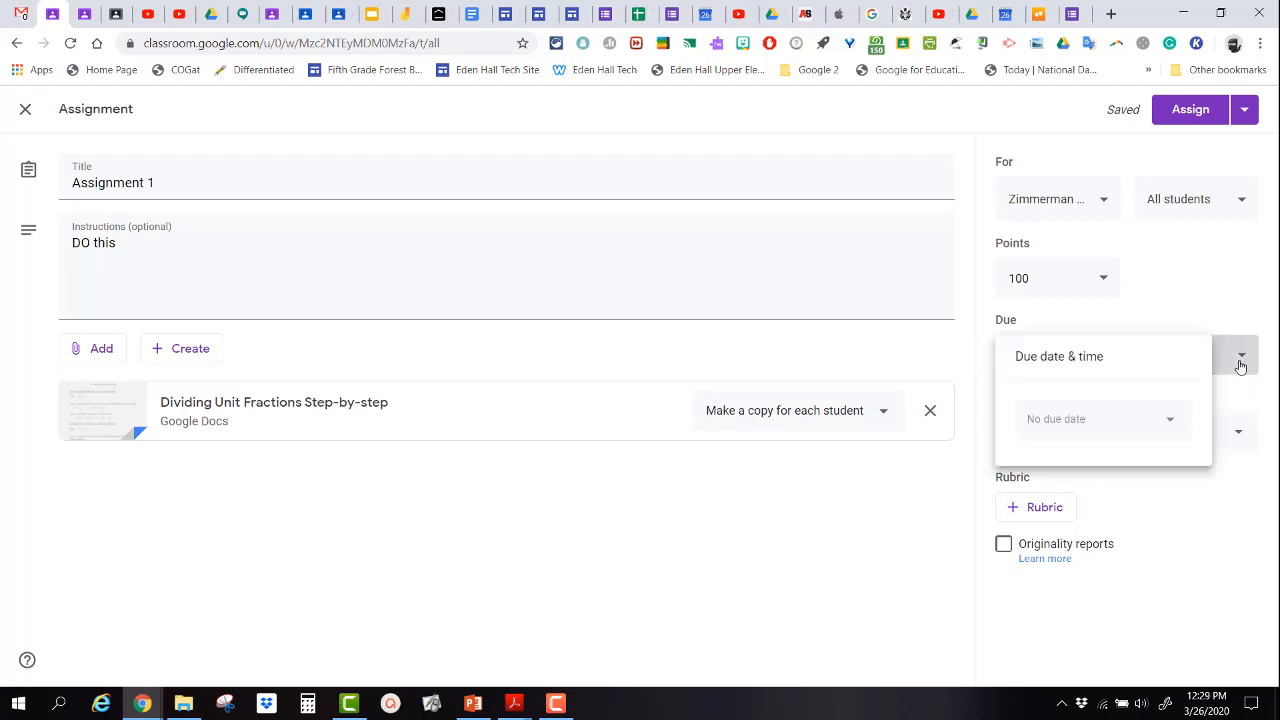
click(1120, 431)
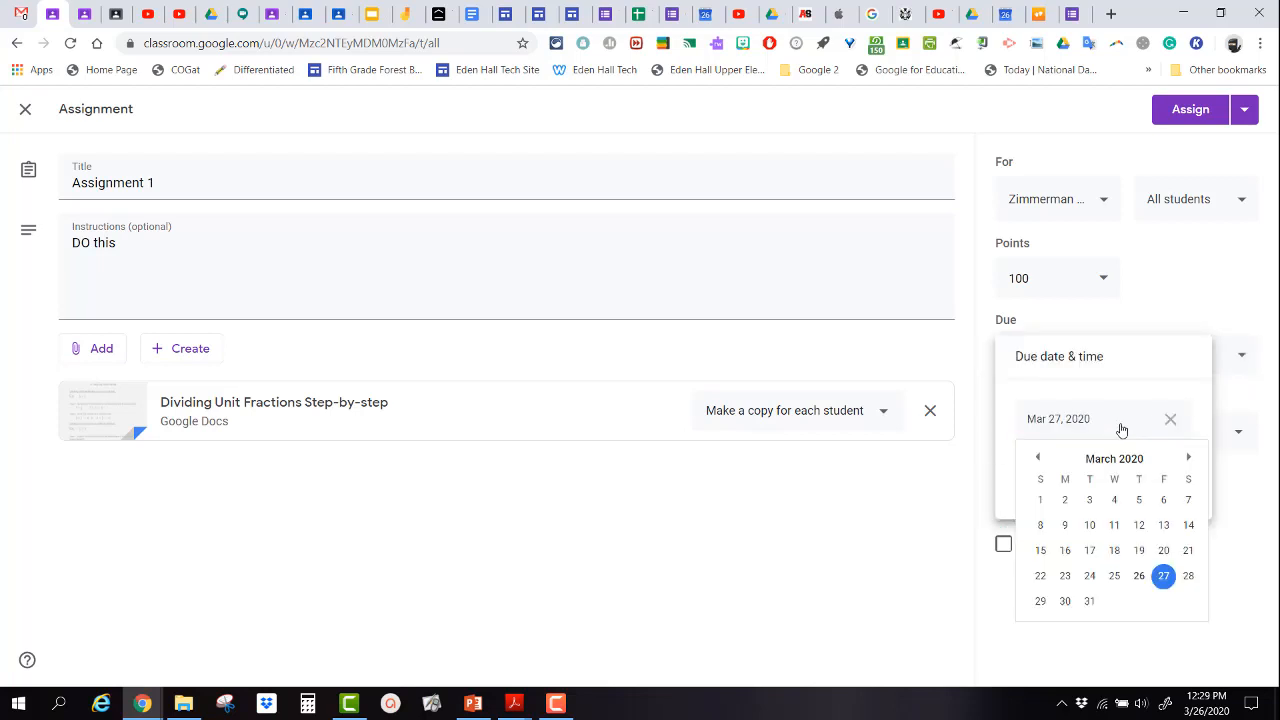
click(1165, 578)
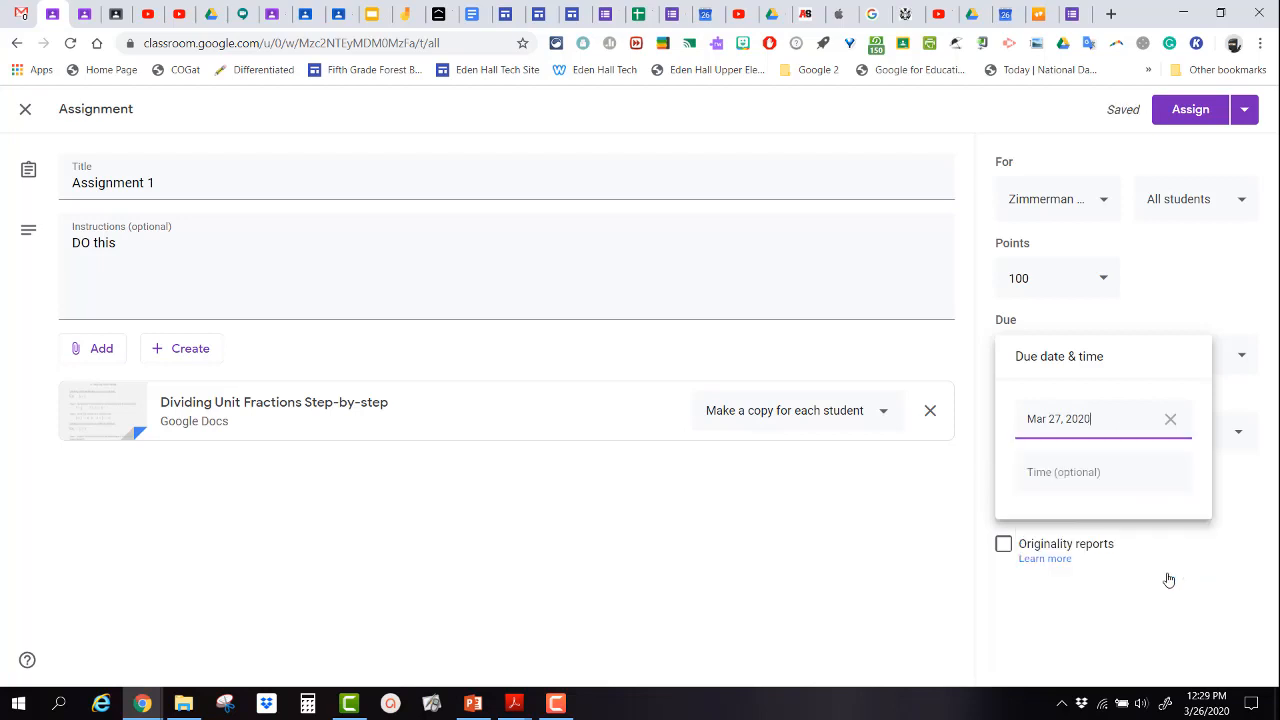
click(1062, 472)
text(12:00 PM)
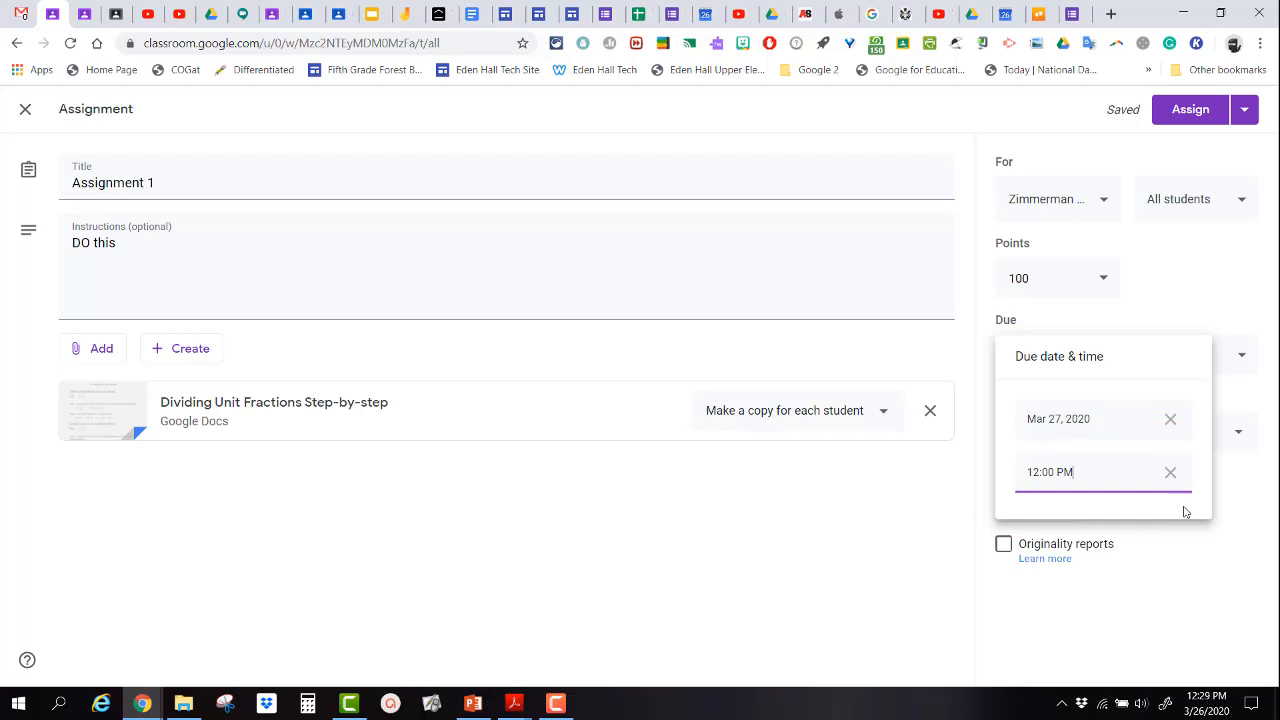
click(1210, 548)
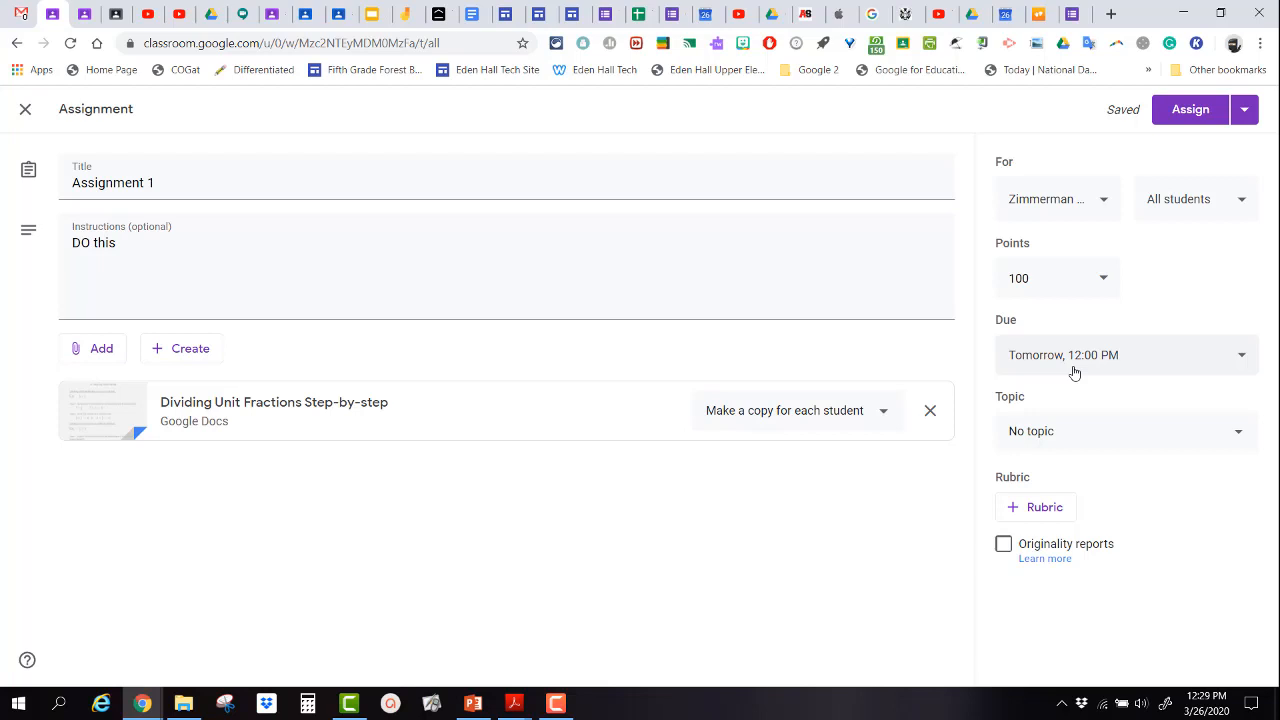
click(1244, 110)
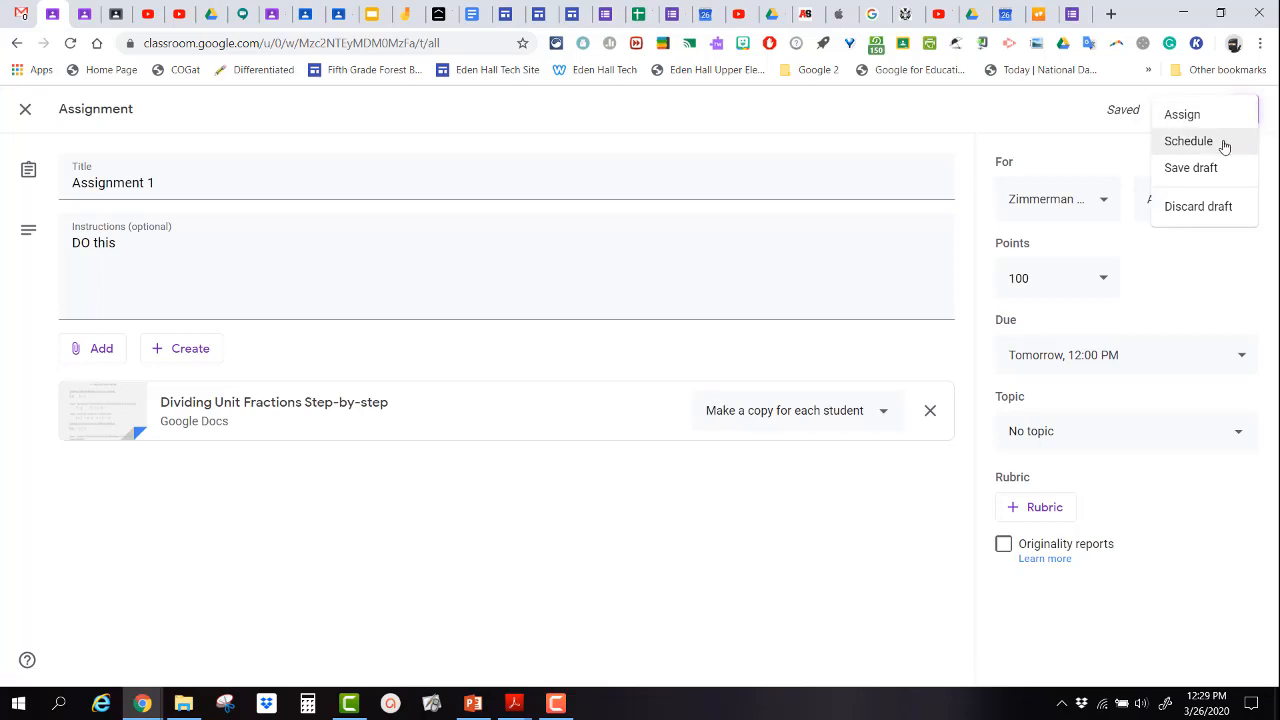
click(1224, 146)
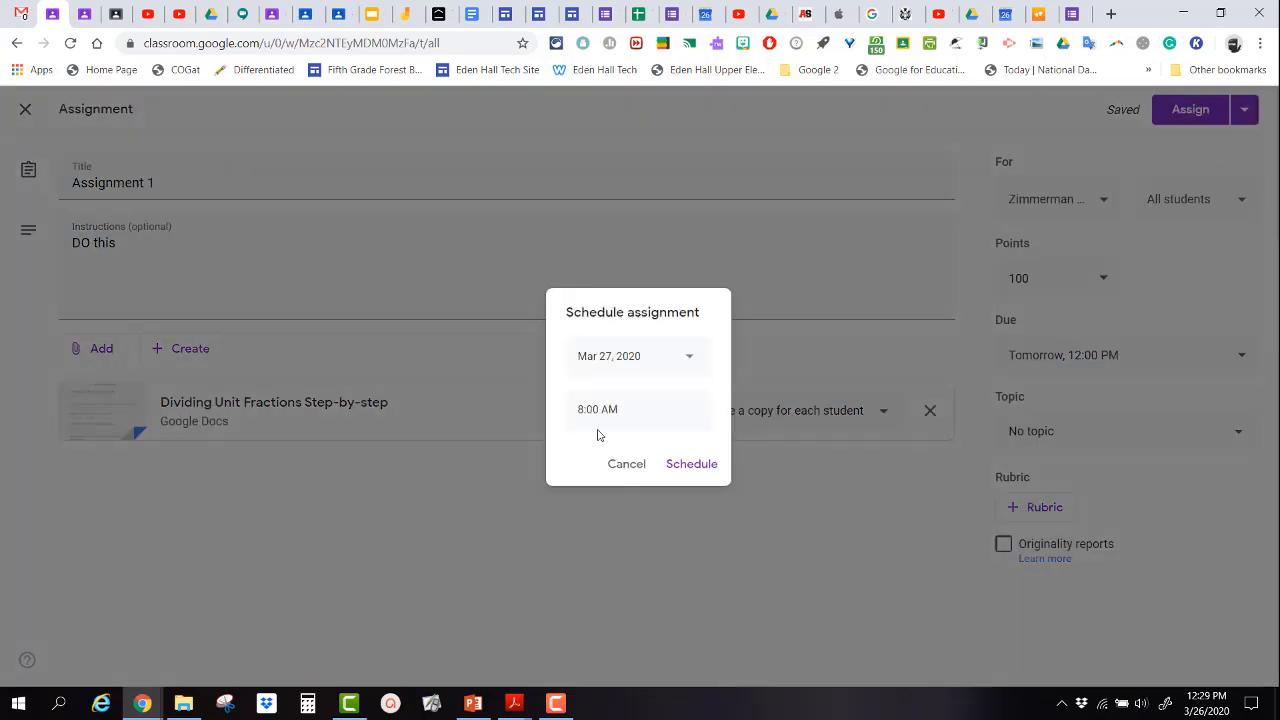
click(670, 362)
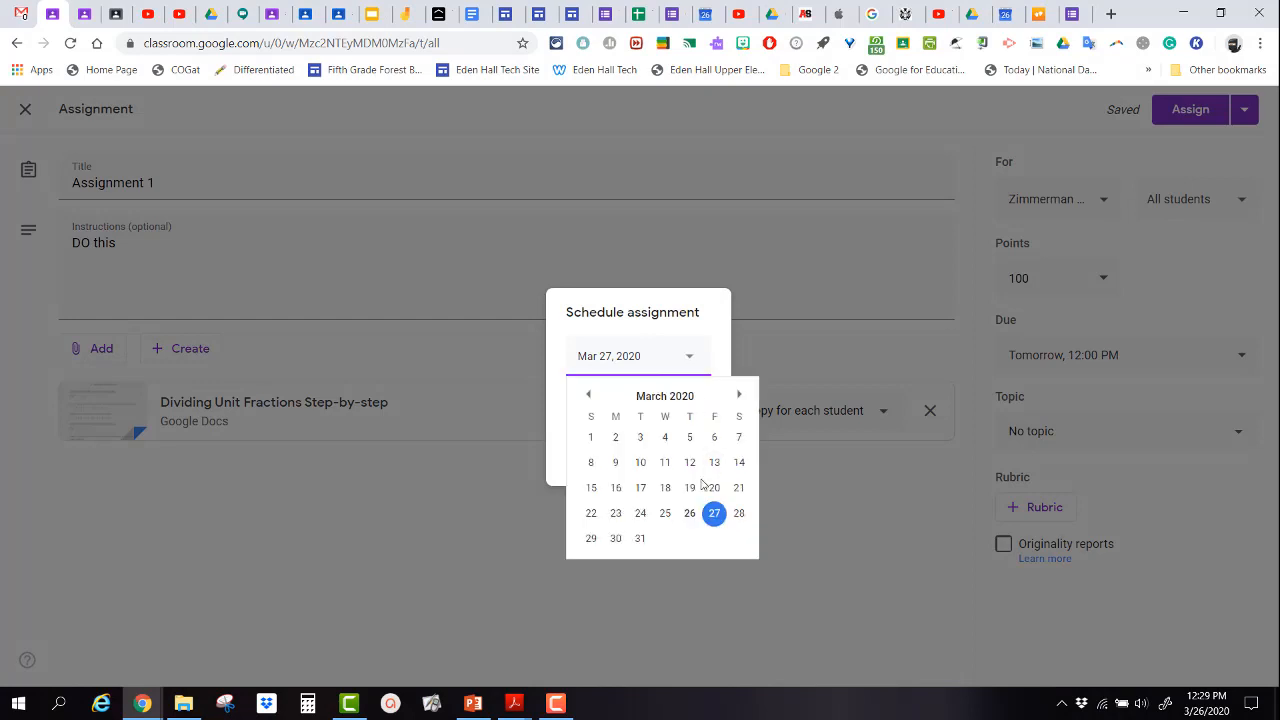
click(689, 516)
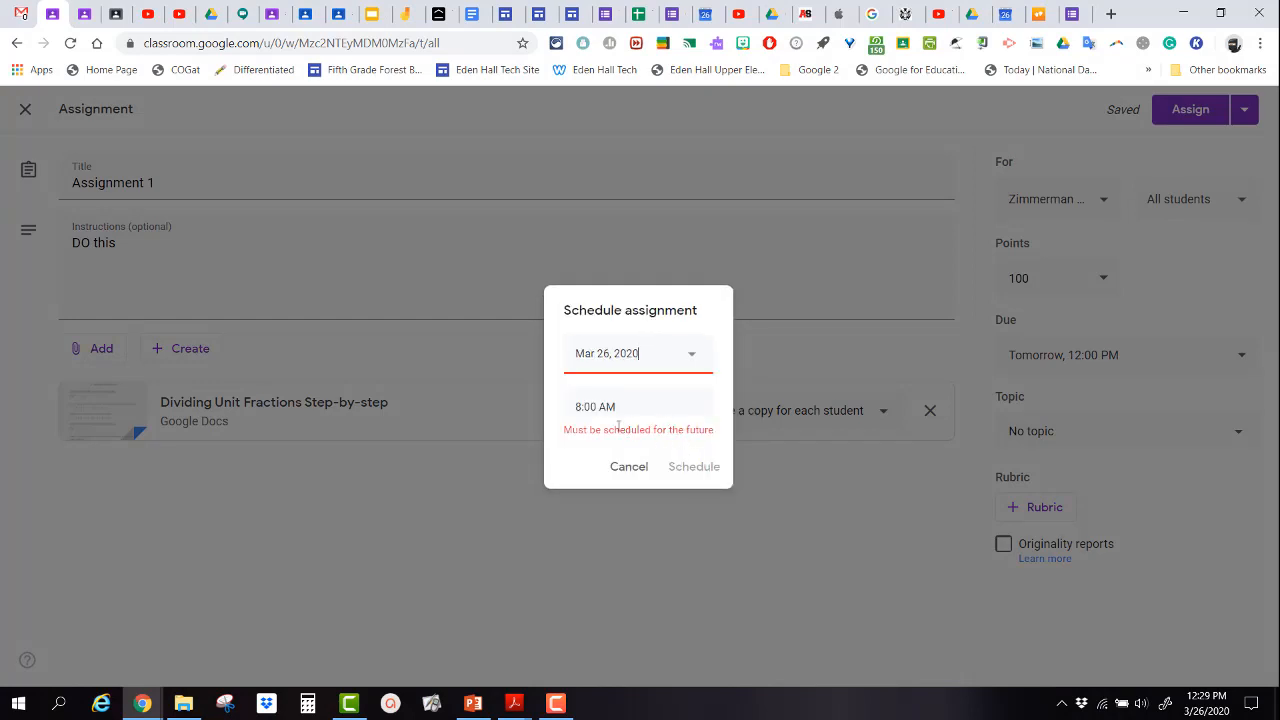
click(586, 408)
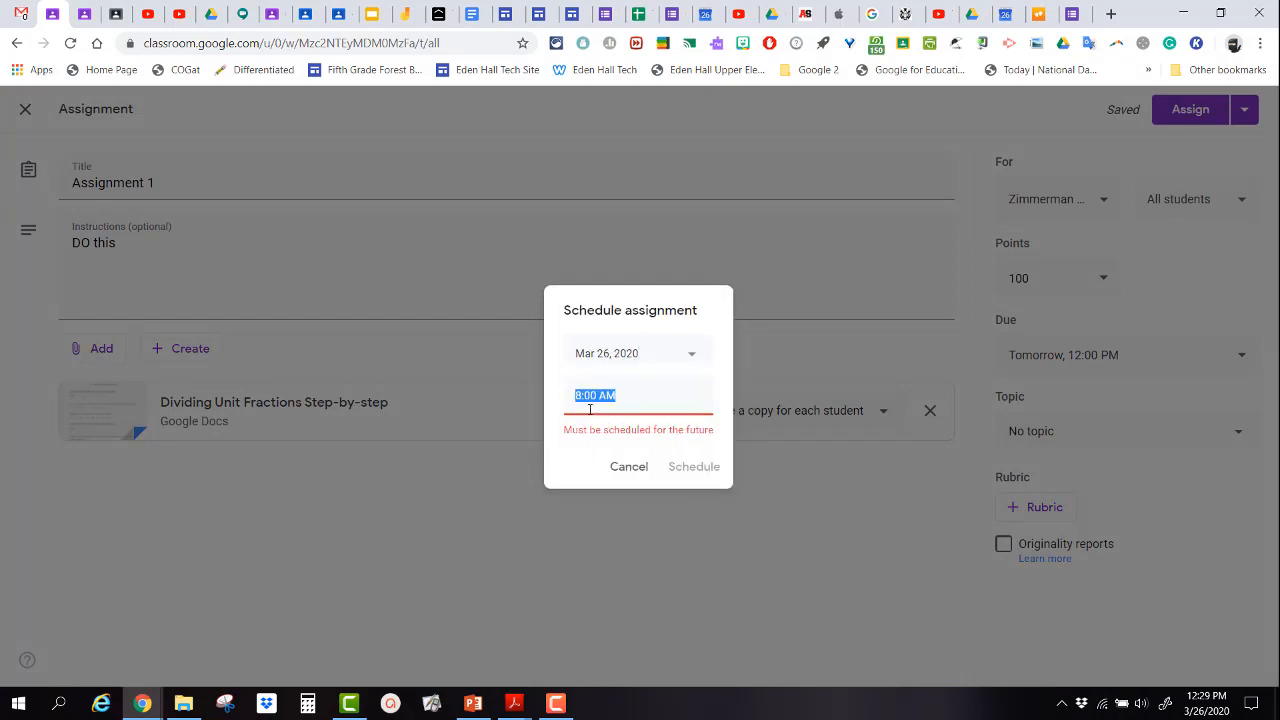
text(3)
key(Left)
key(Left)
click(625, 352)
click(630, 356)
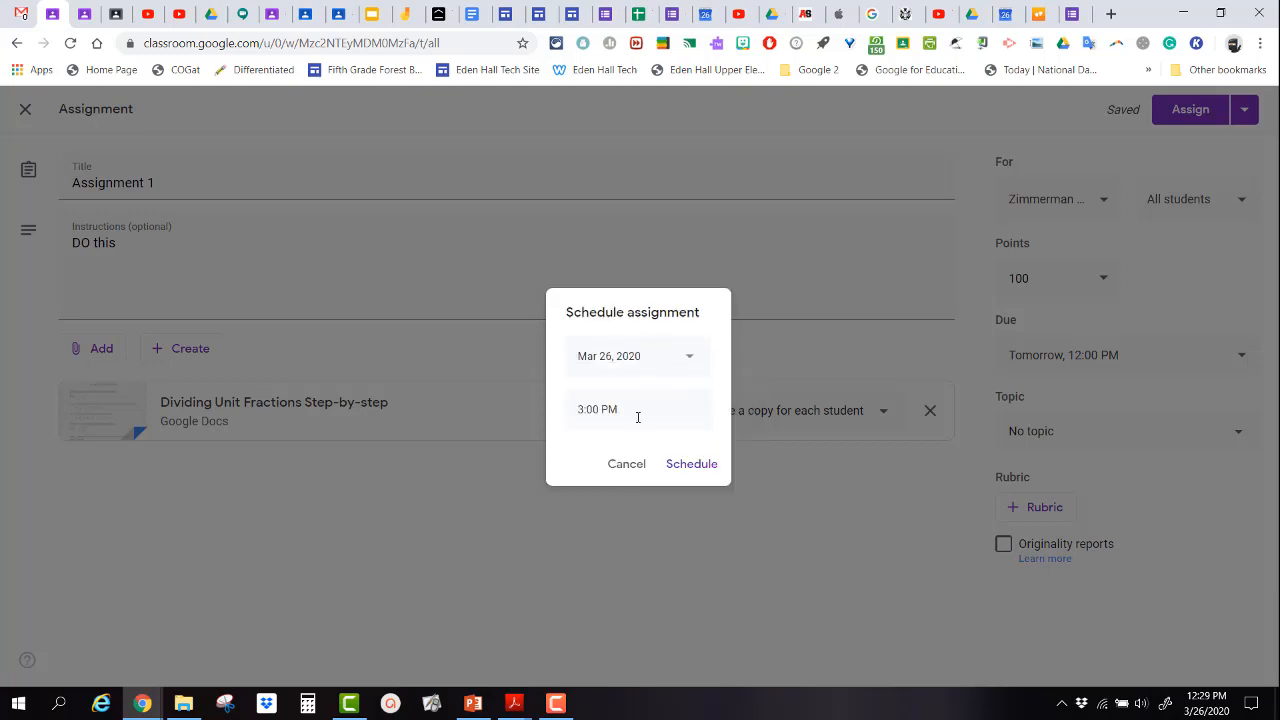
click(636, 418)
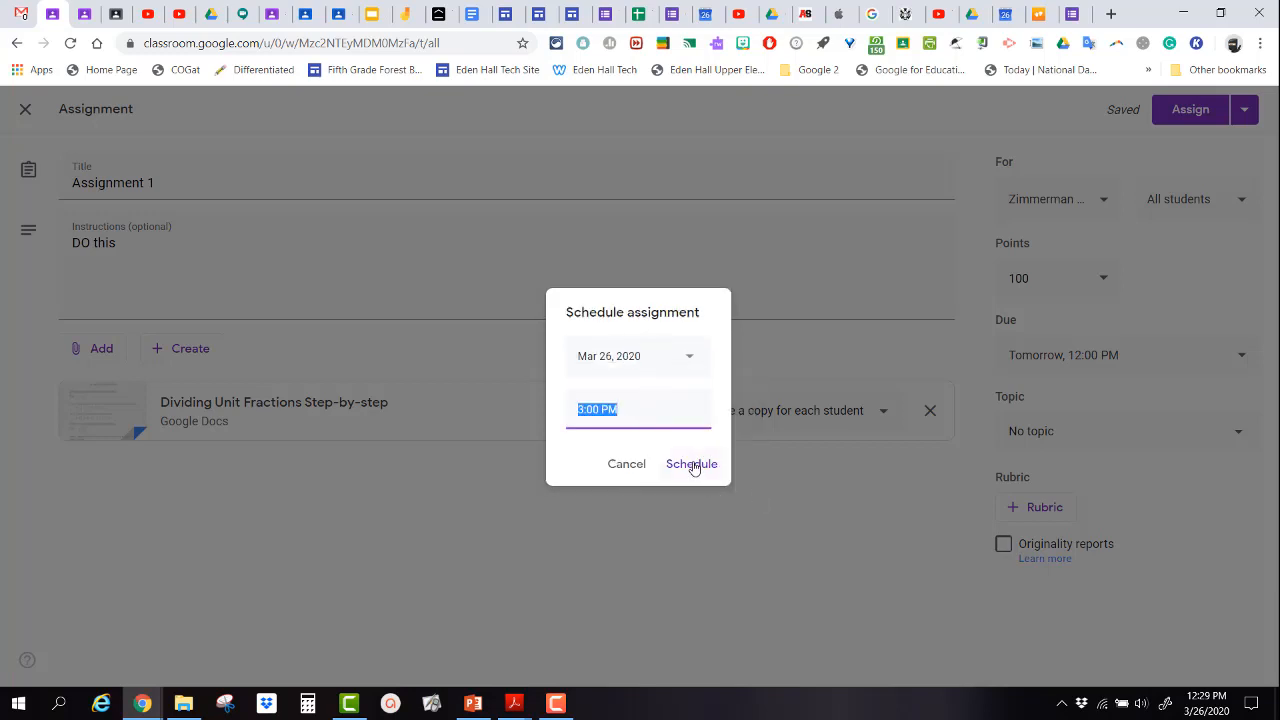
click(612, 464)
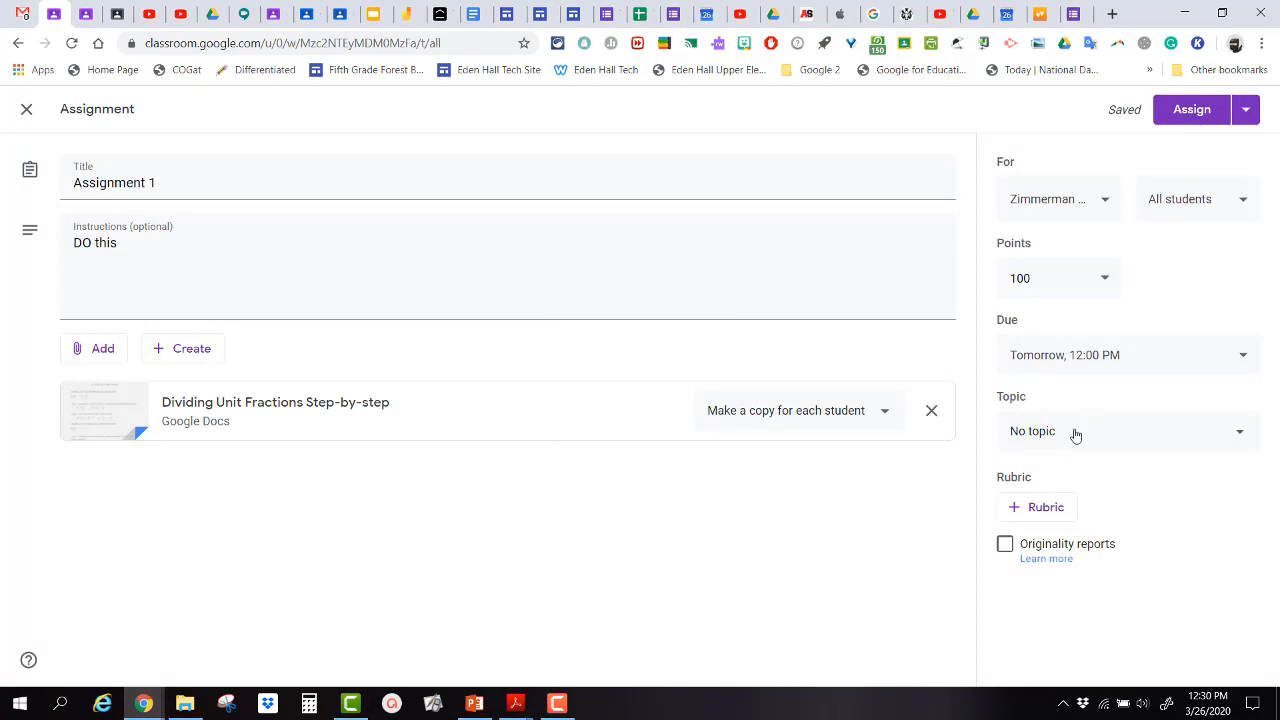
File the assignment under the Using Classroom topic and schedule it for Mar 26, 2020 at 3:00 PM
click(1075, 433)
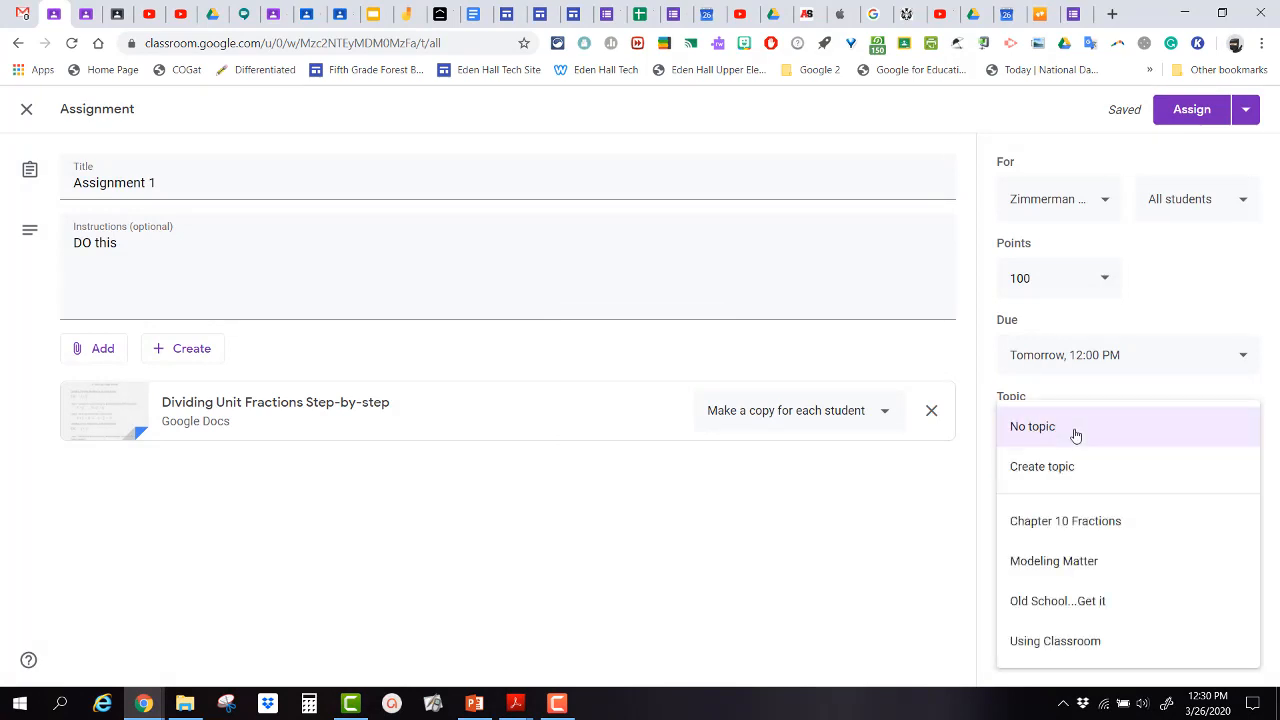
click(1087, 645)
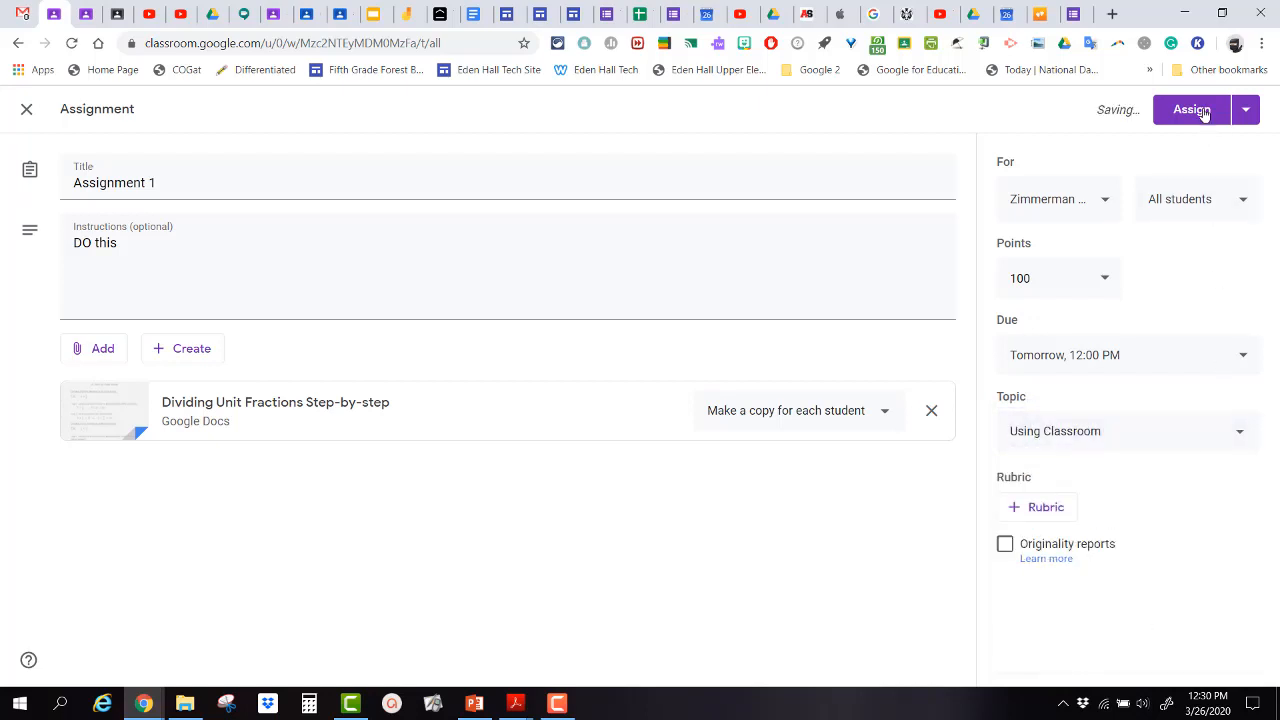
click(1245, 109)
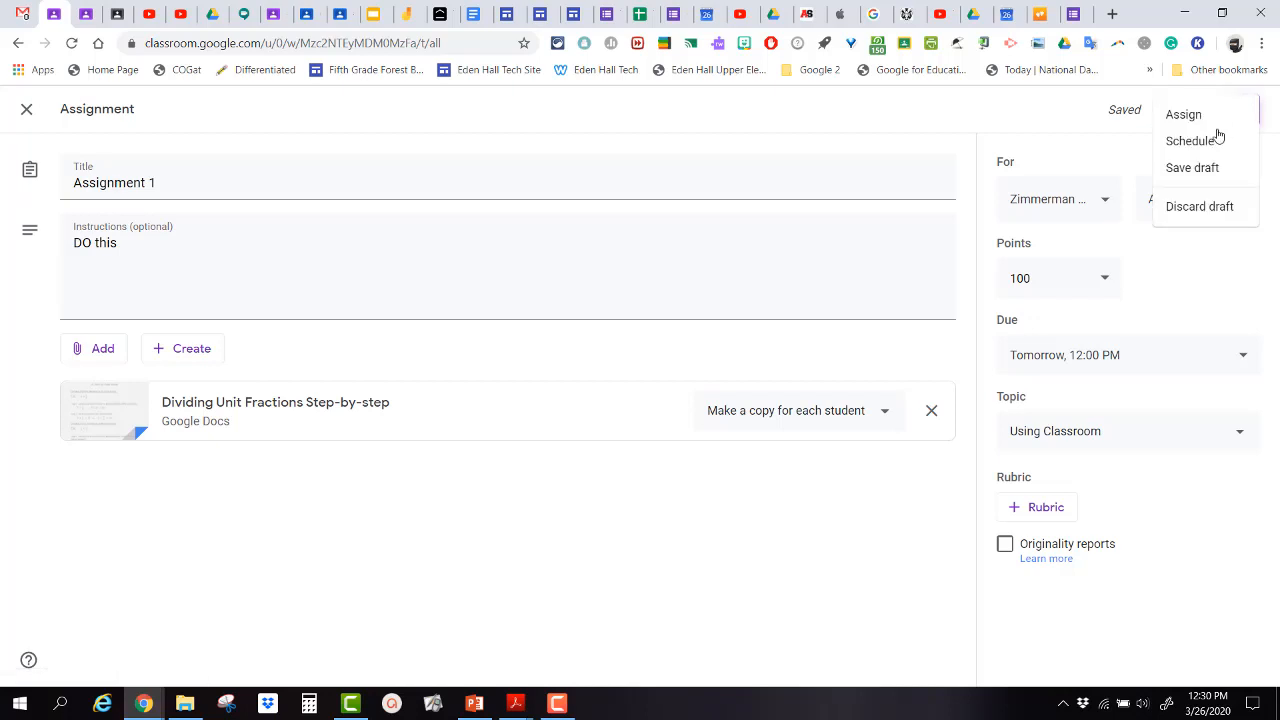
click(1210, 145)
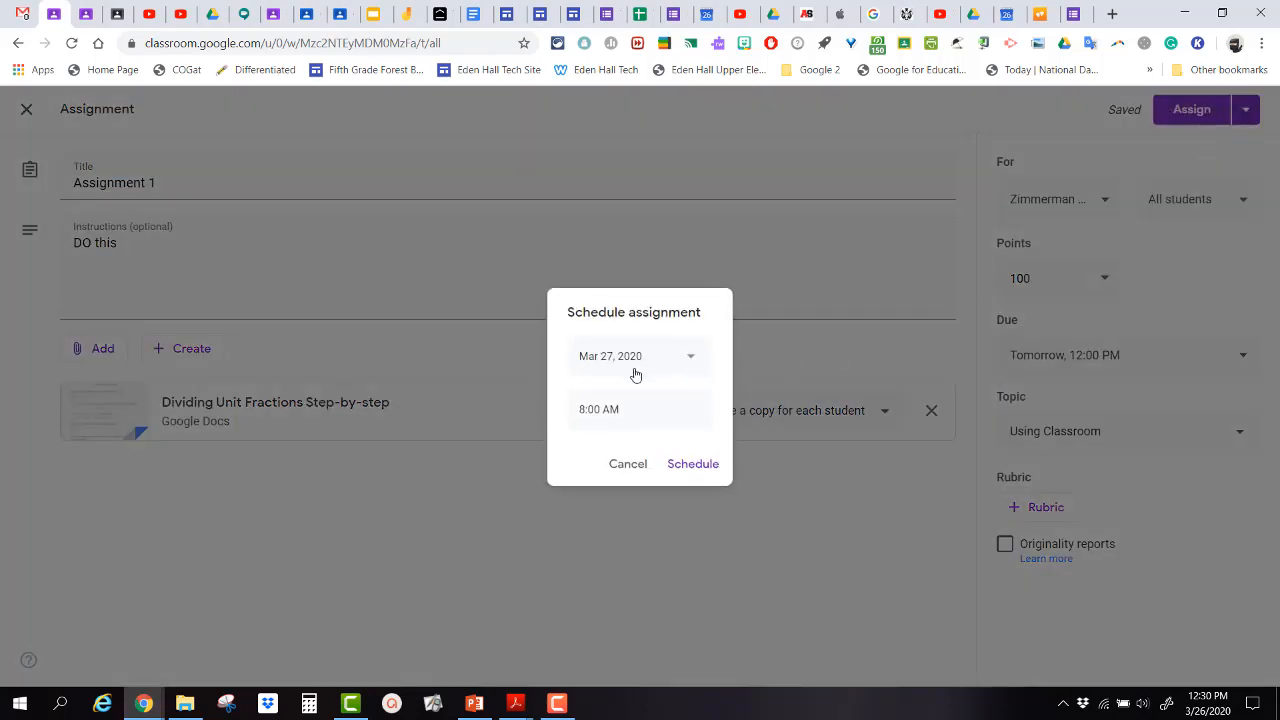
click(688, 358)
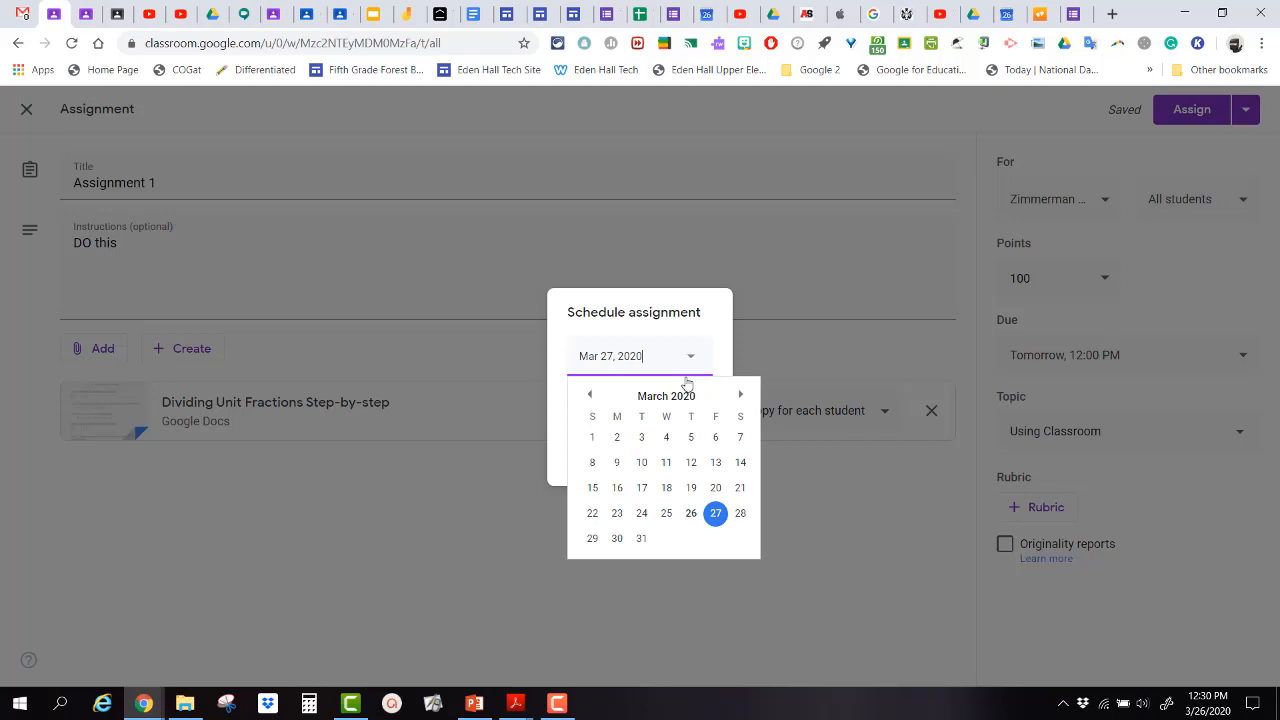
click(690, 514)
click(598, 410)
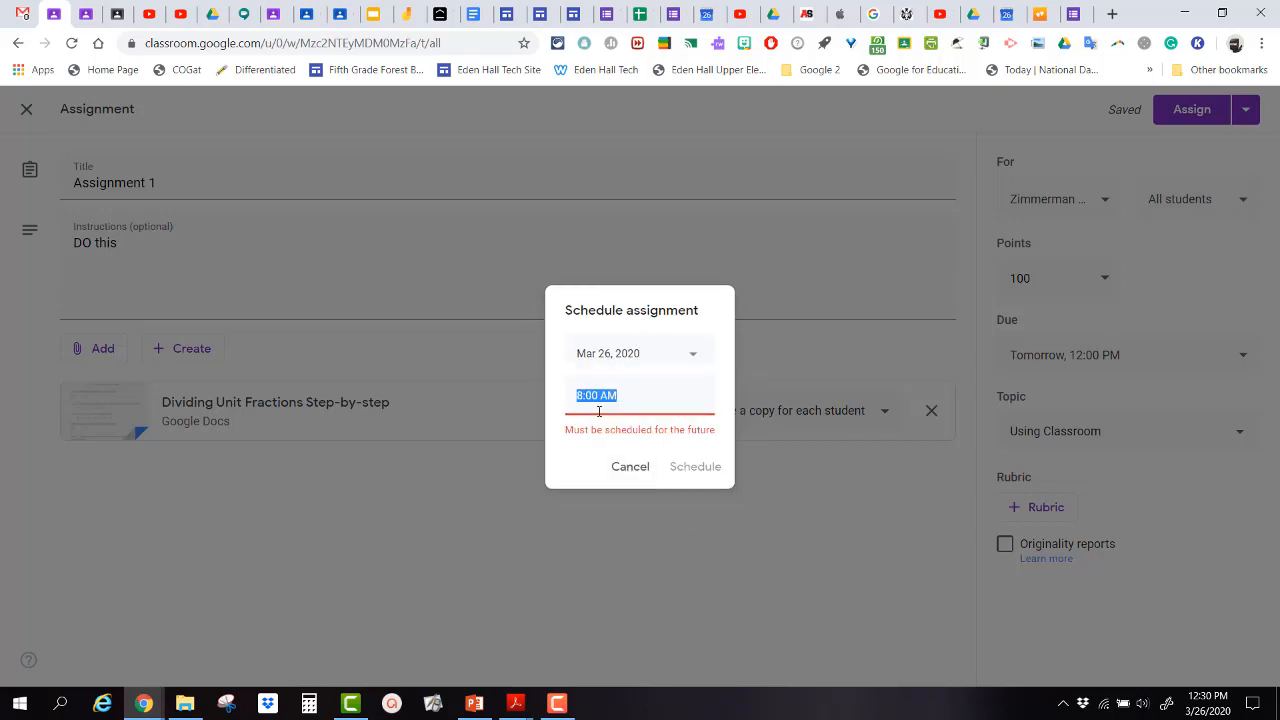
text(3)
click(612, 356)
click(651, 309)
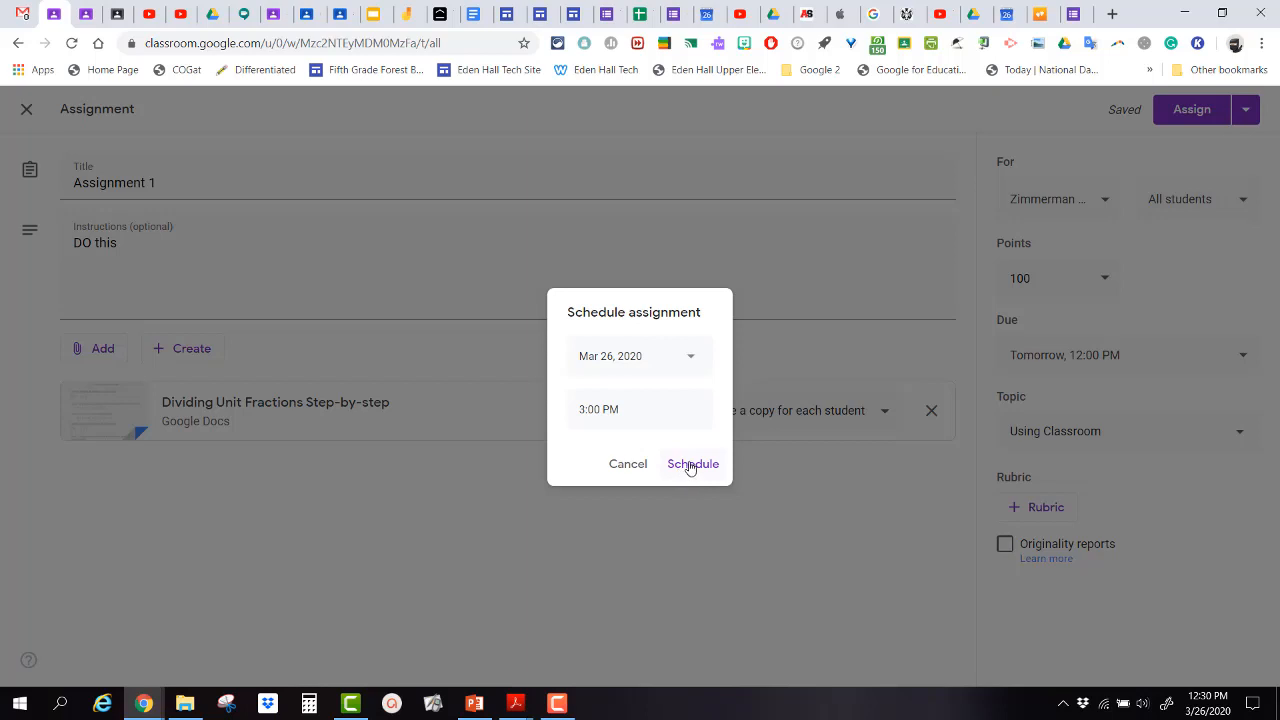
click(690, 465)
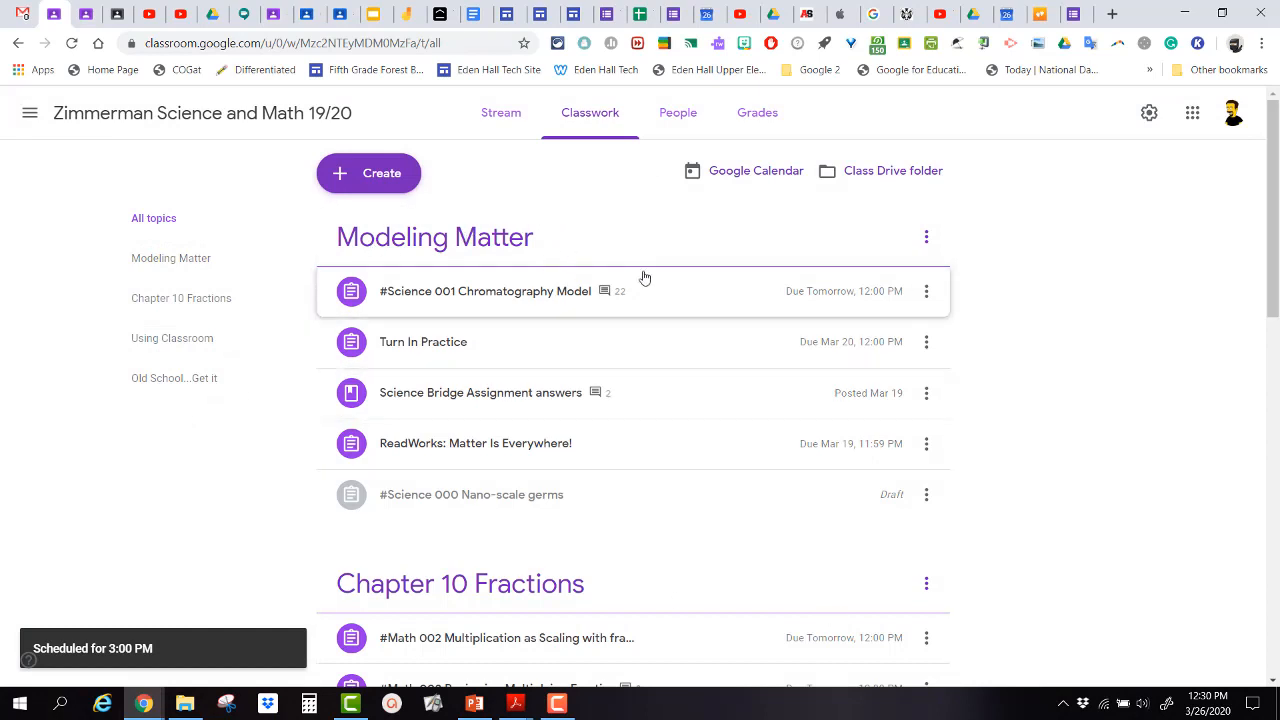
Open the scheduled Assignment 1 under the Using Classroom topic for editing, and submit its schedule again
scroll(637, 370, down, 5)
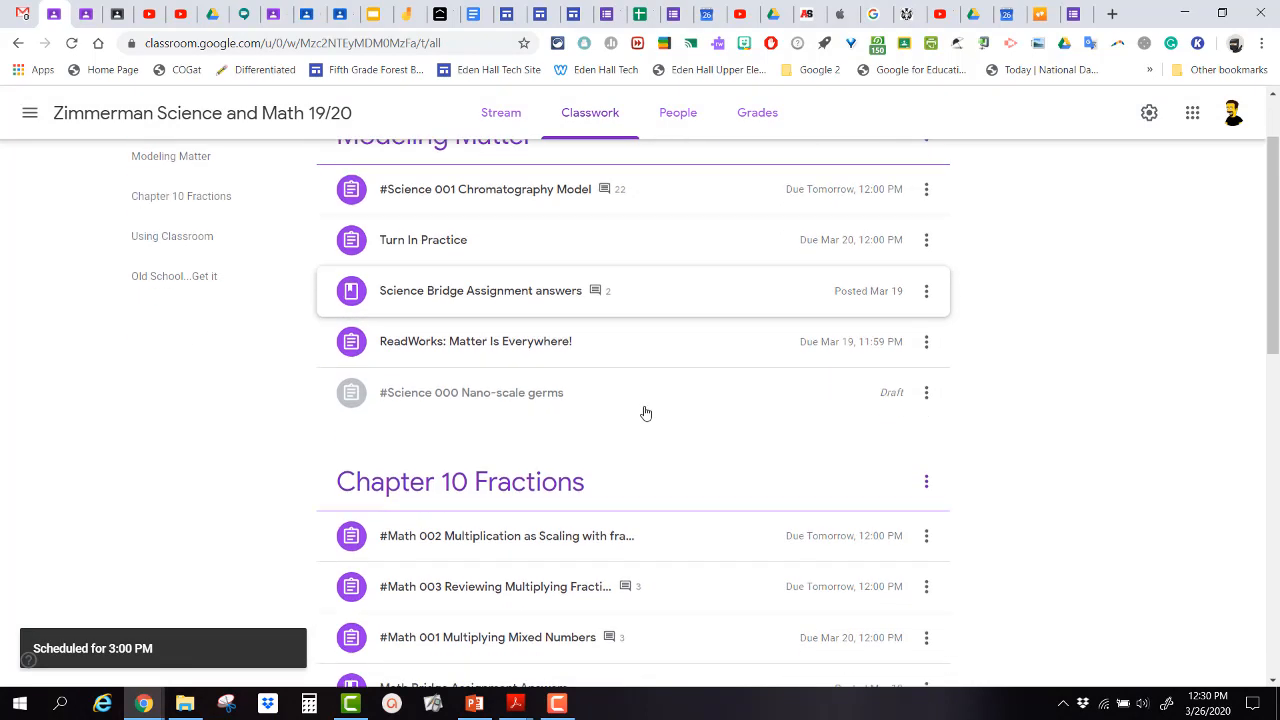
scroll(715, 458, down, 1)
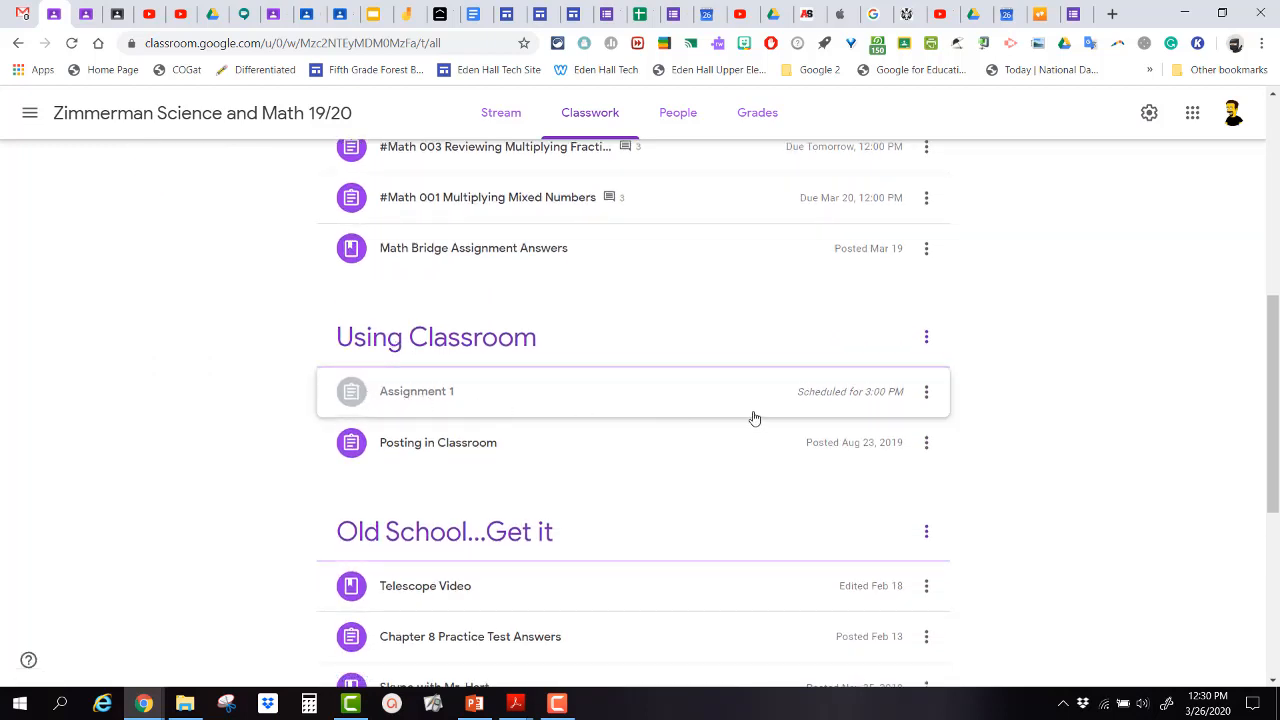
click(926, 393)
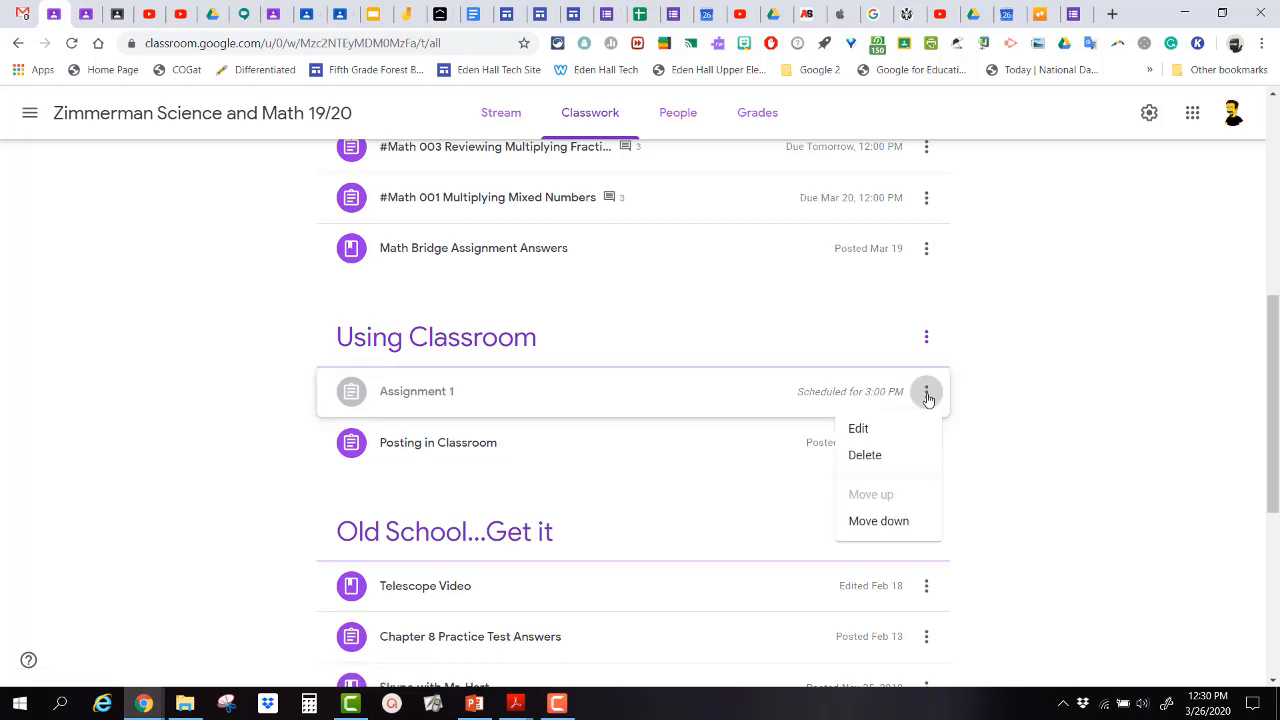
click(874, 431)
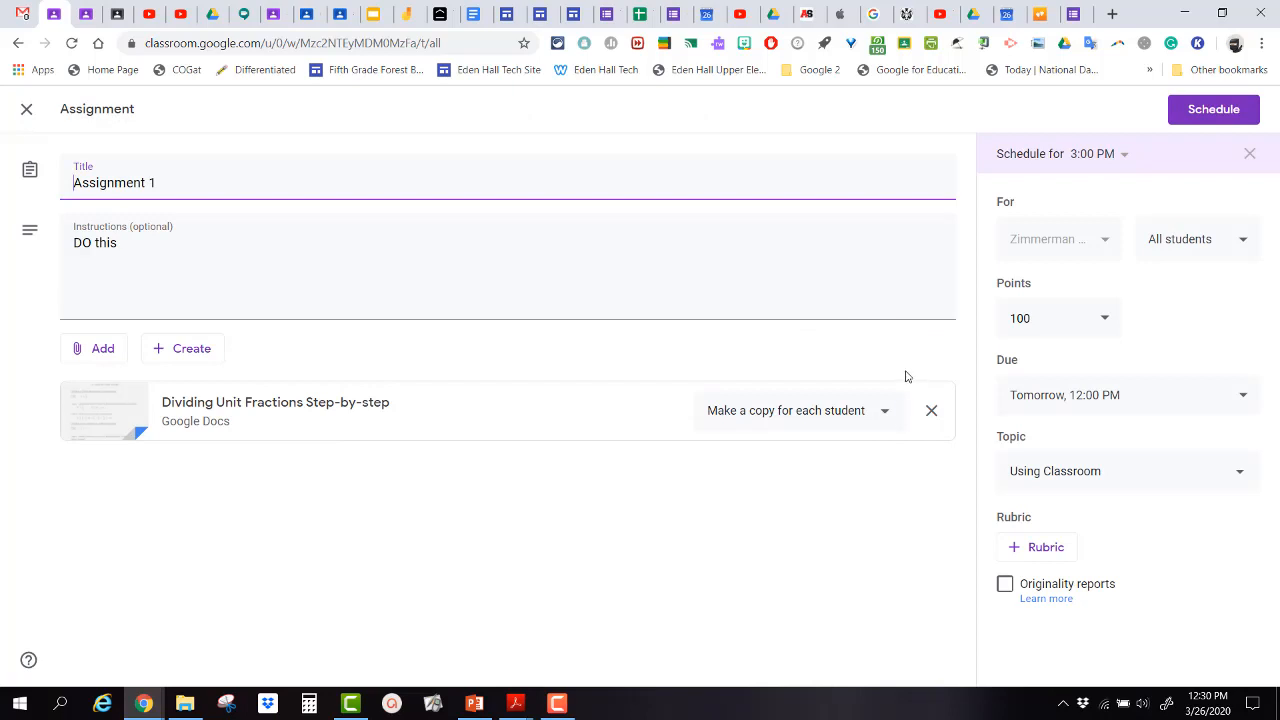
click(1228, 110)
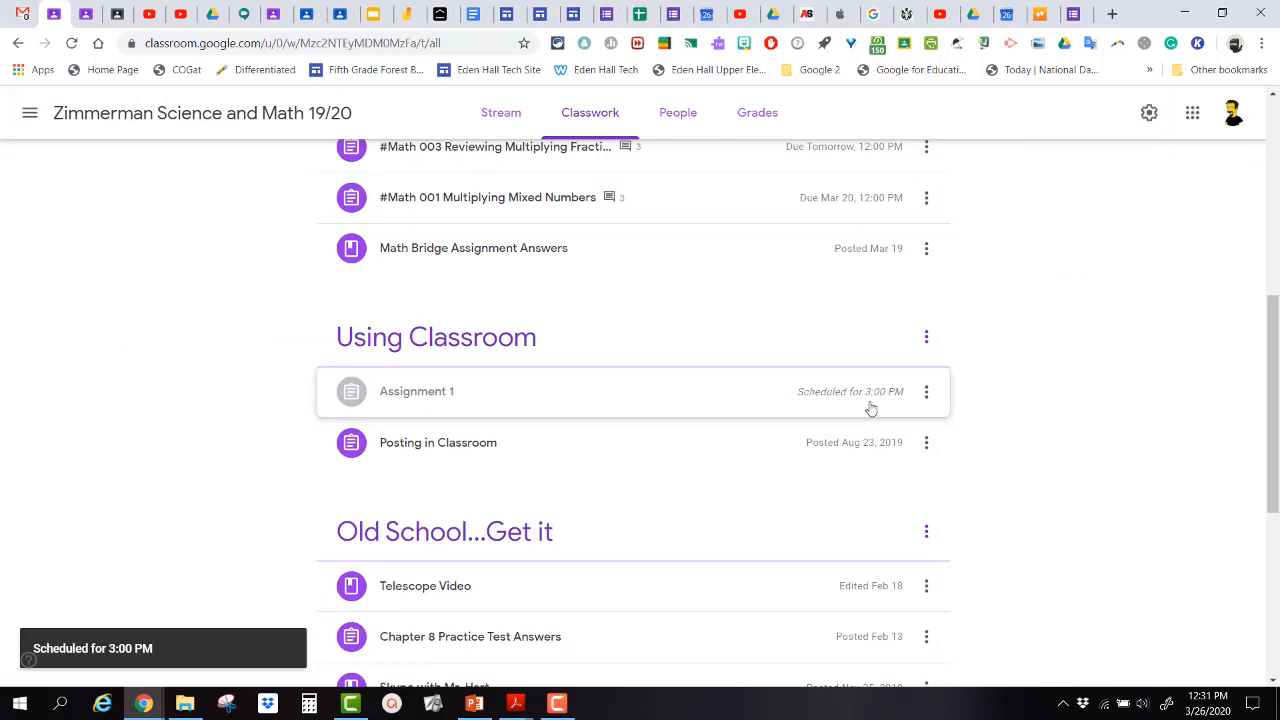
Look over the classwork page, including the kinds of items that can be created and the actions available for Math Bridge Assignment Answers
scroll(706, 434, up, 6)
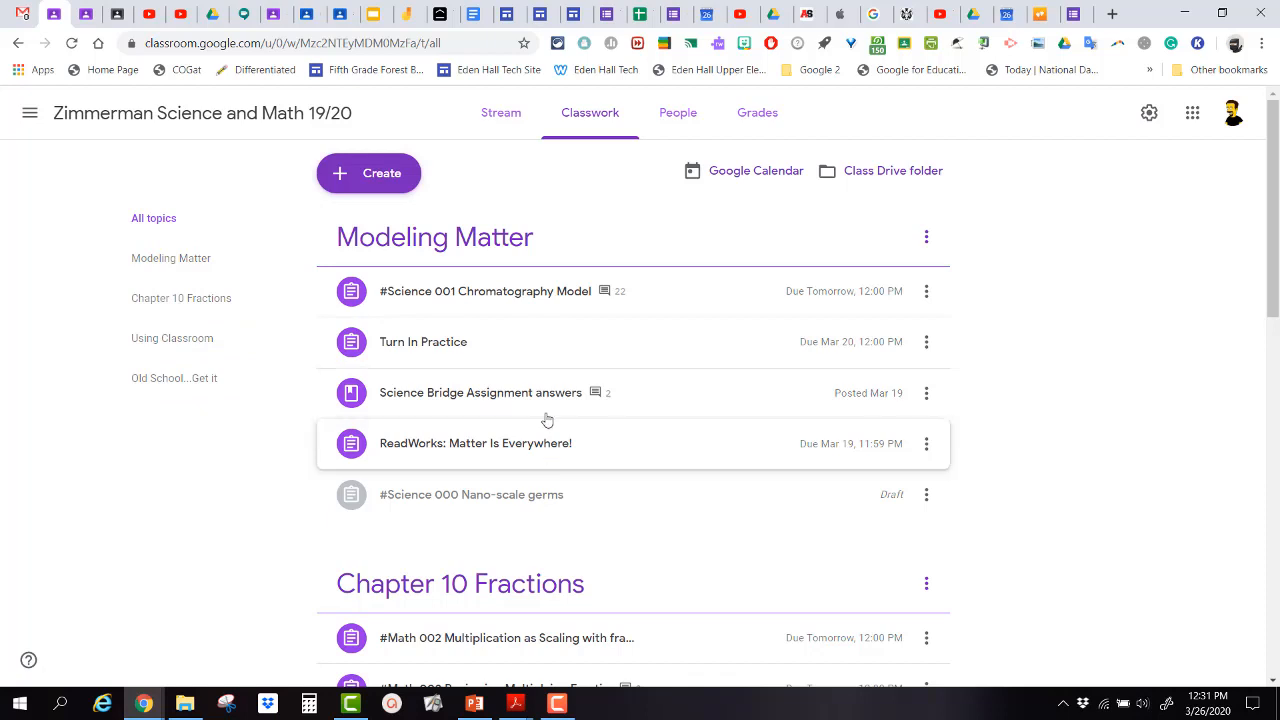
click(364, 180)
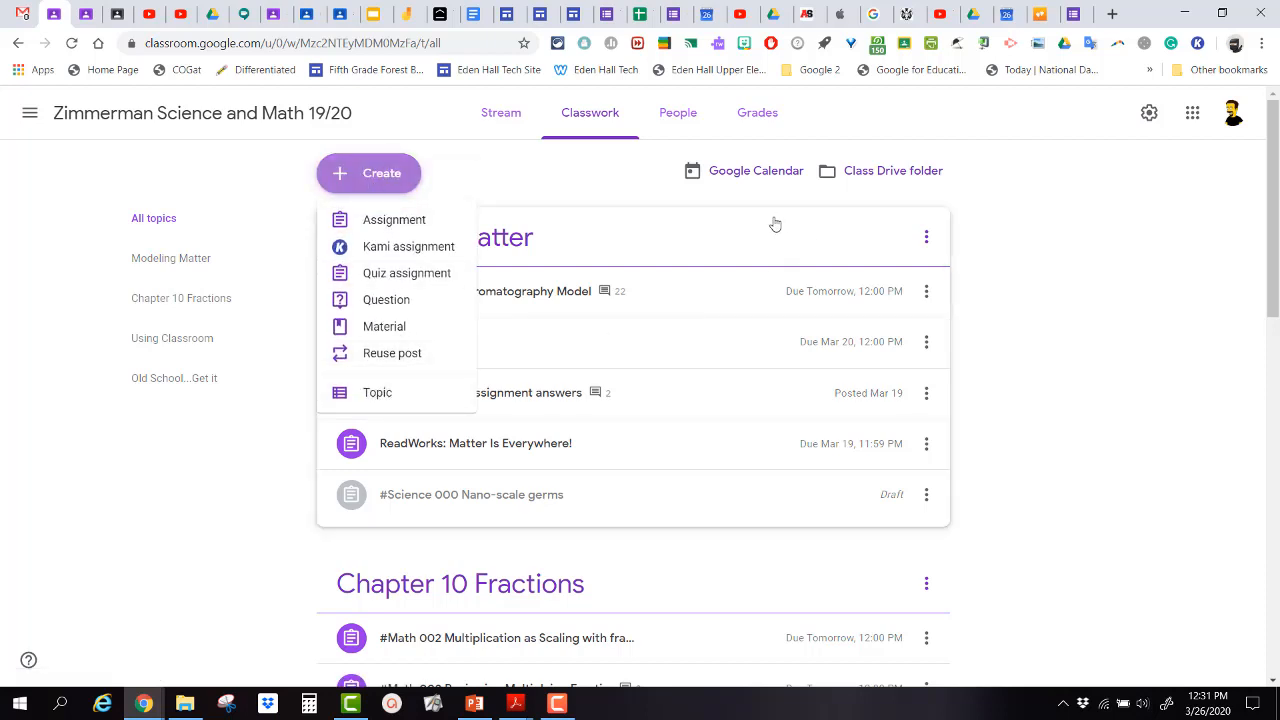
click(615, 194)
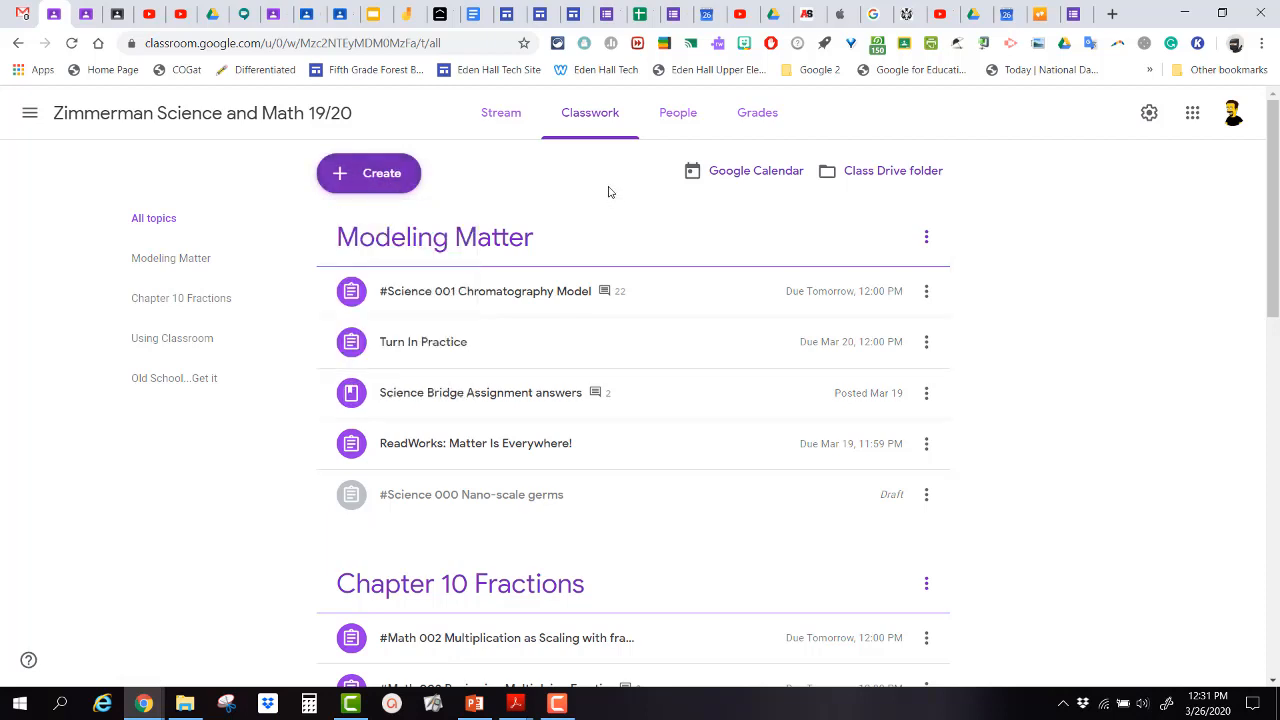
click(512, 385)
mouse_move(512, 383)
mouse_down()
mouse_move(497, 286)
mouse_move(480, 346)
mouse_move(494, 387)
mouse_move(537, 380)
mouse_up()
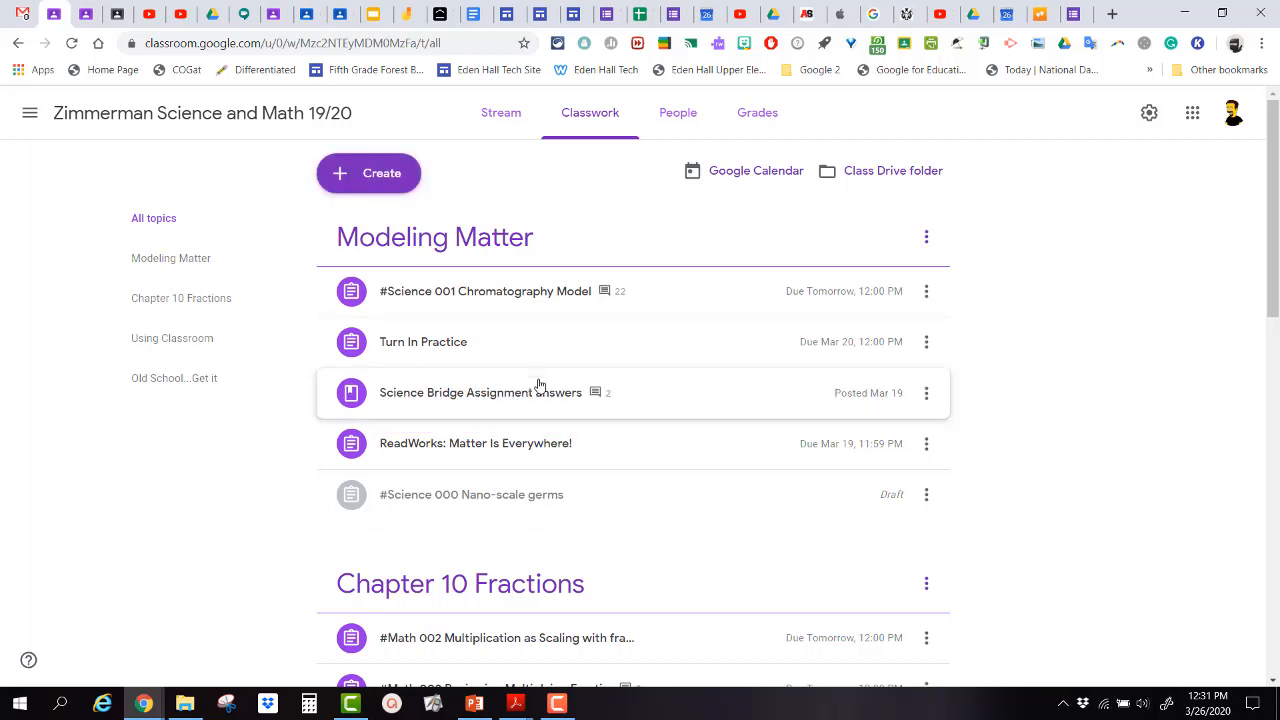
scroll(549, 380, down, 3)
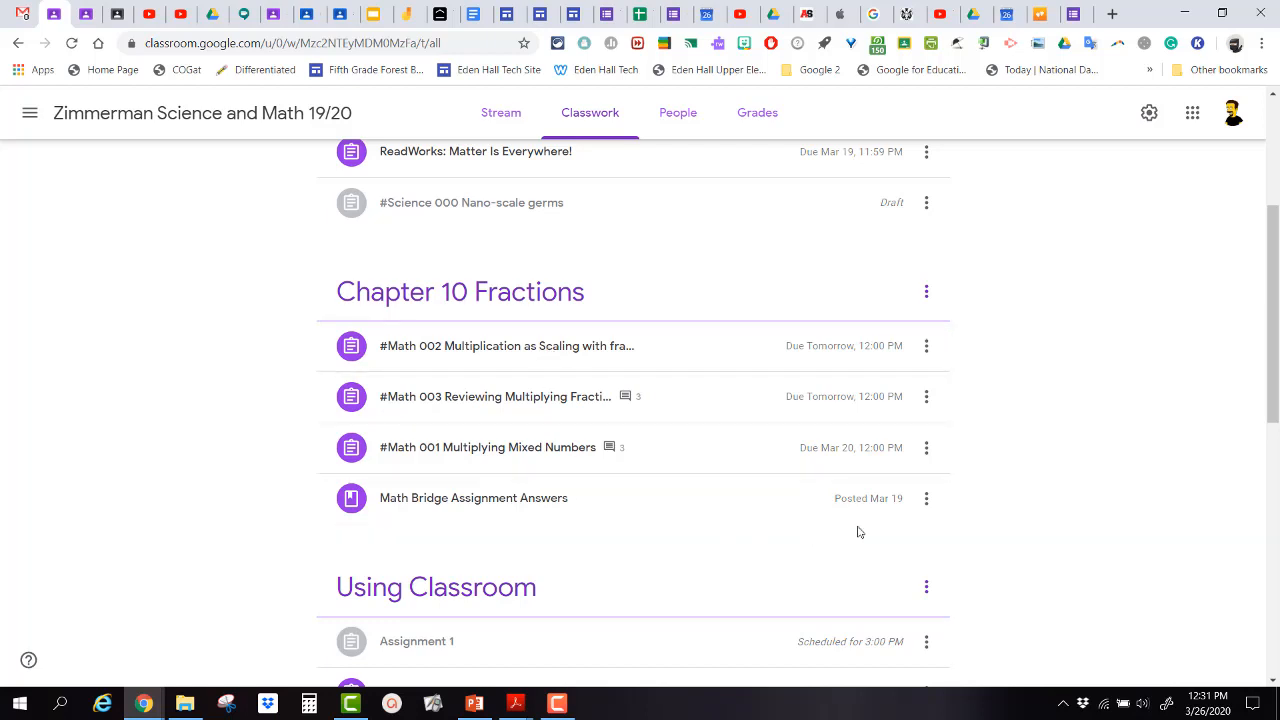
click(926, 498)
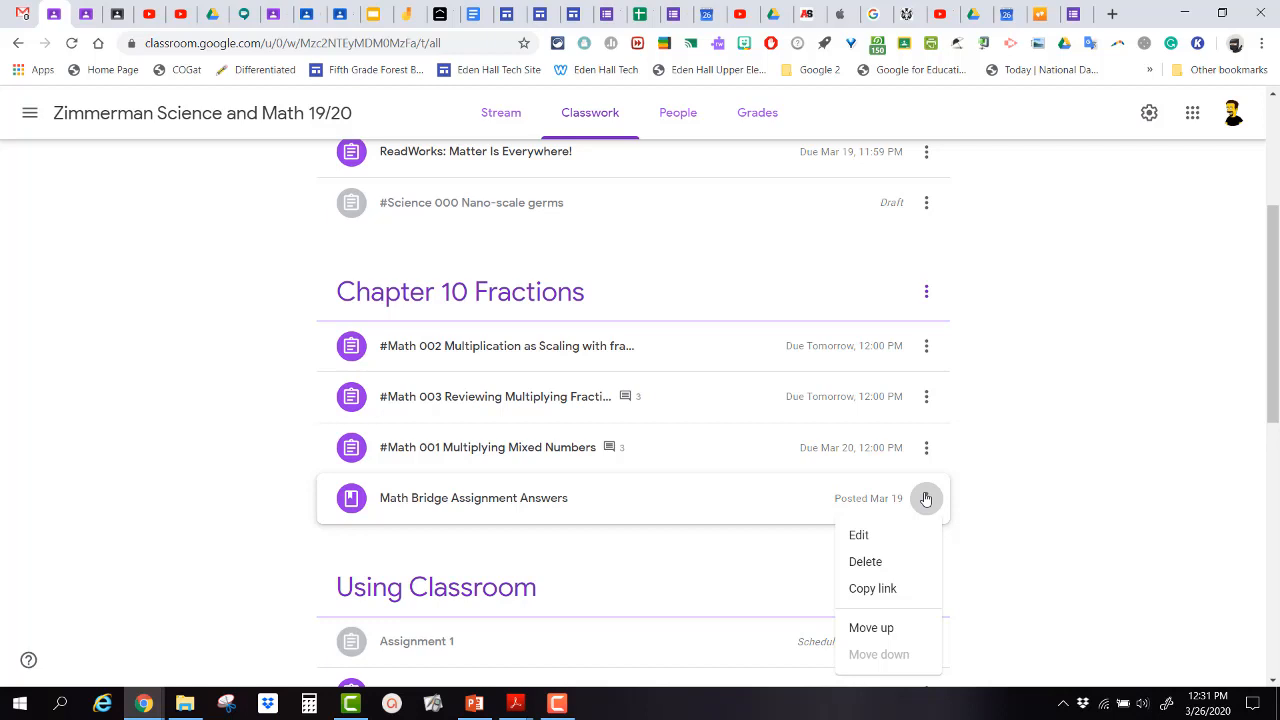
click(1055, 411)
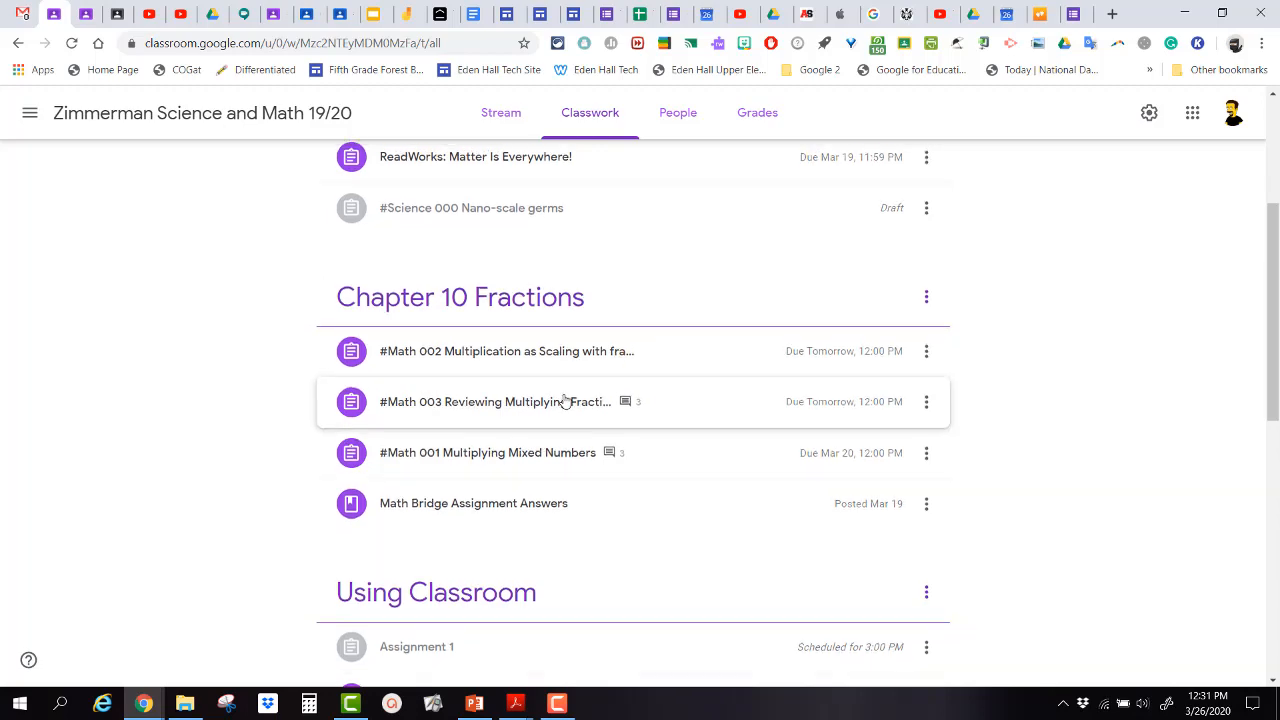
Go to the classes overview and open the student work for #Math 002 Multiplication as Scaling with fractions from its class card
scroll(563, 401, up, 2)
scroll(565, 401, up, 2)
scroll(565, 400, down, 5)
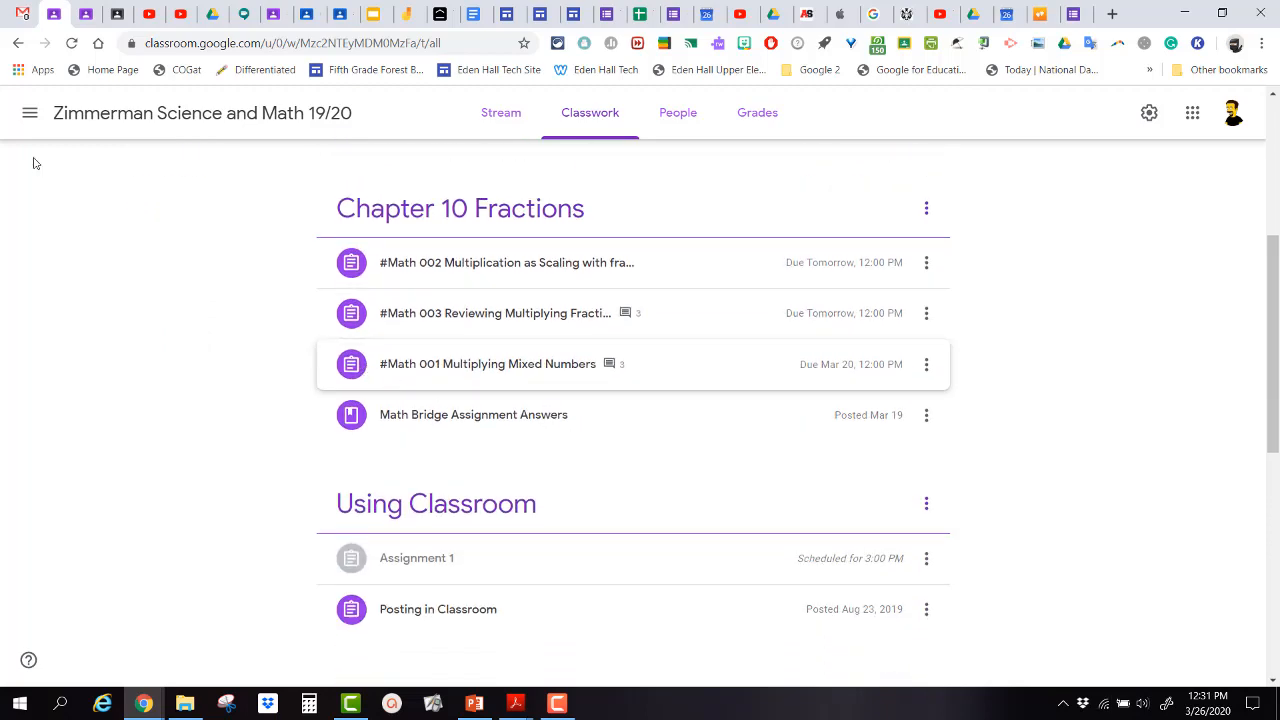
click(30, 113)
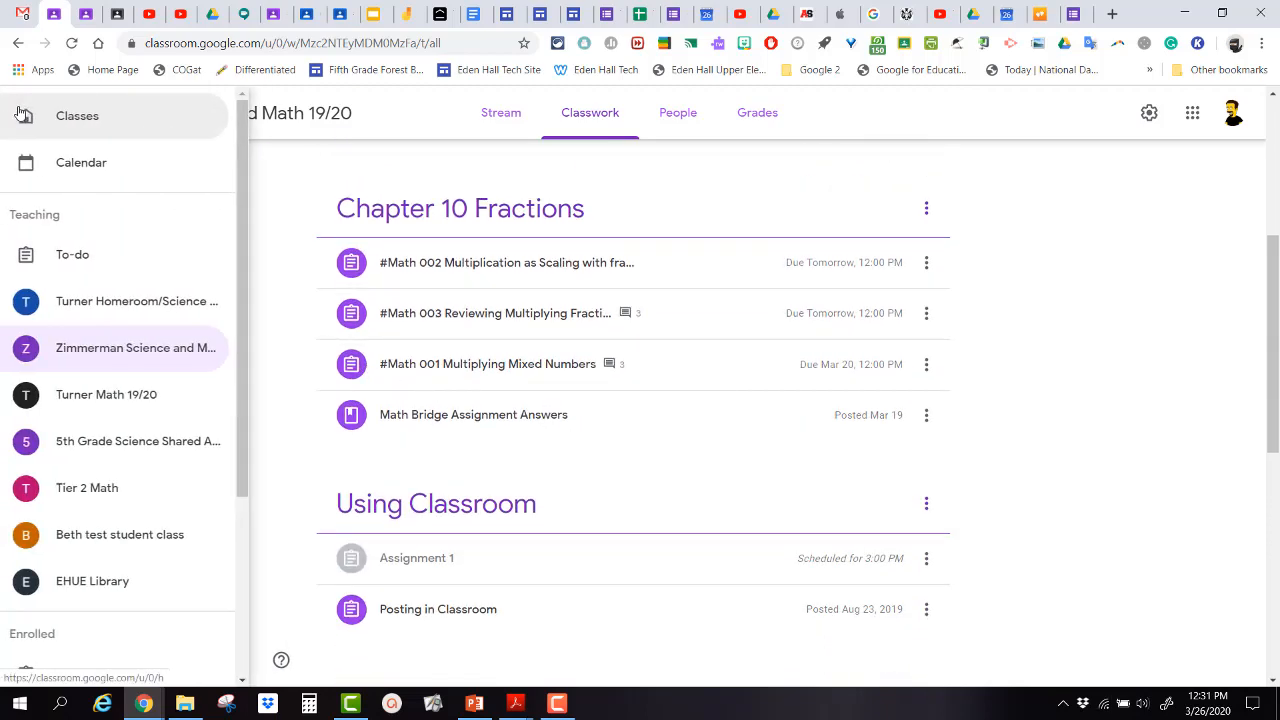
click(84, 133)
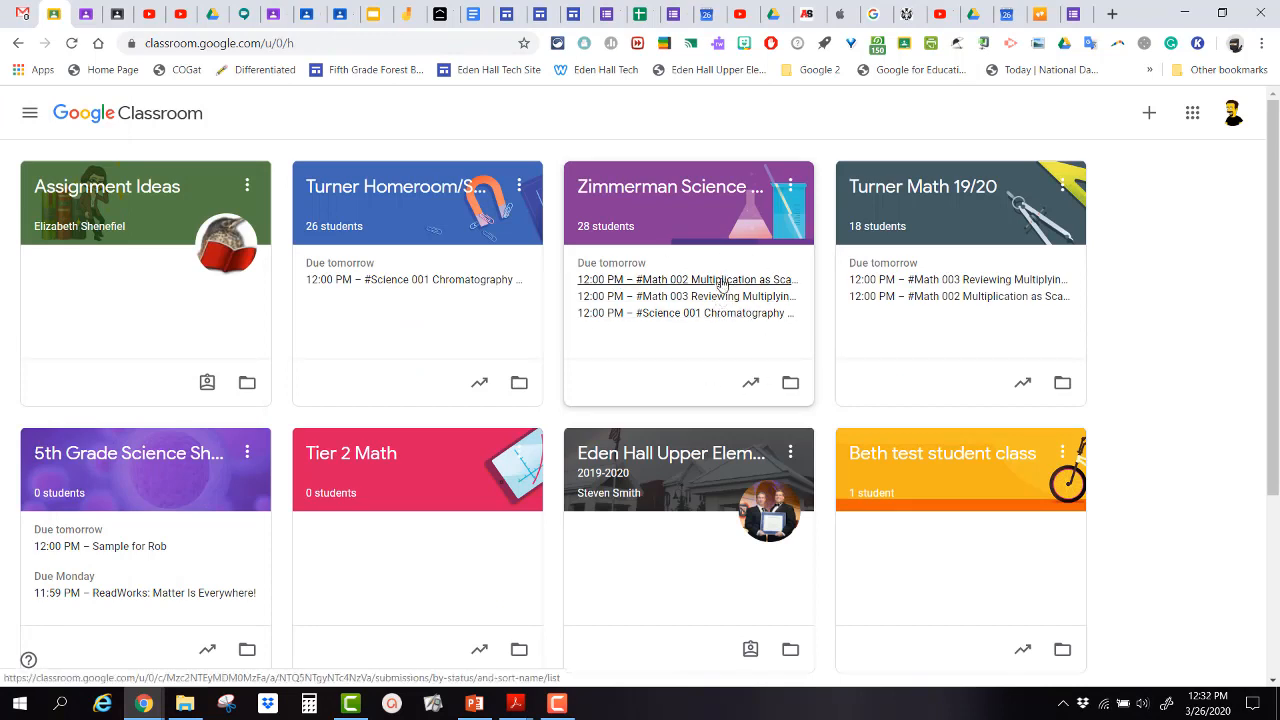
click(31, 115)
click(31, 115)
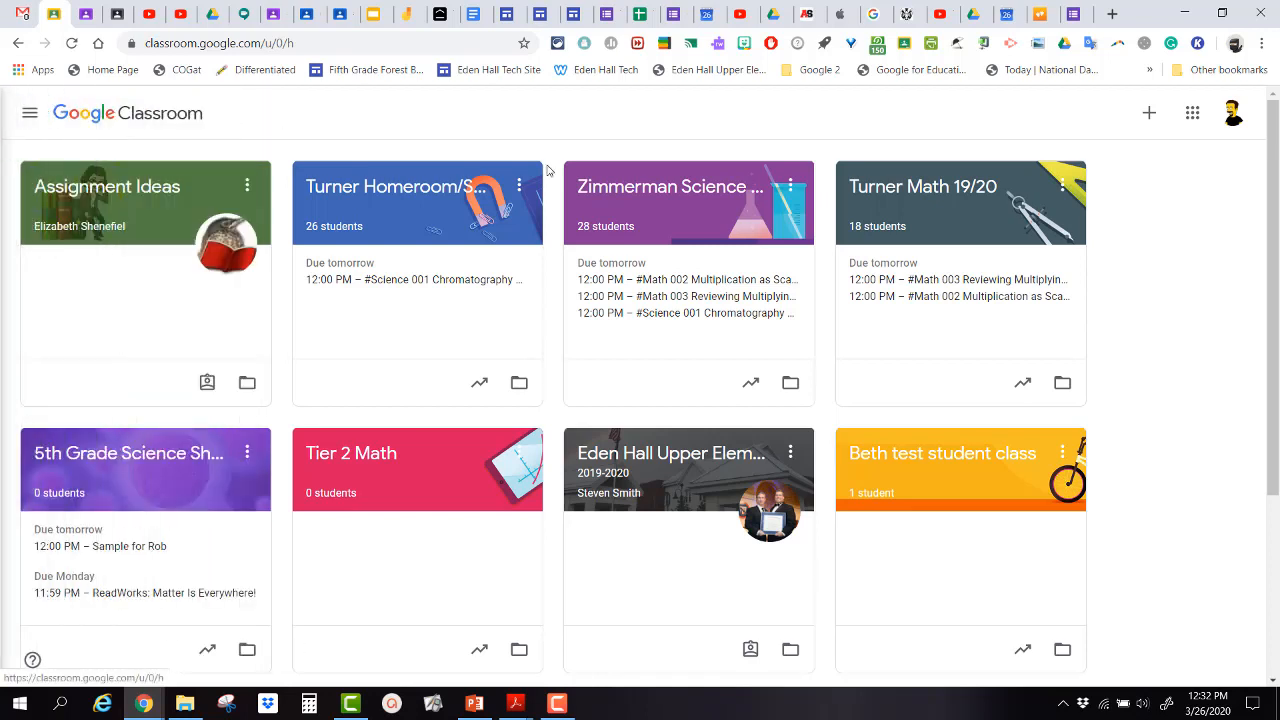
click(676, 279)
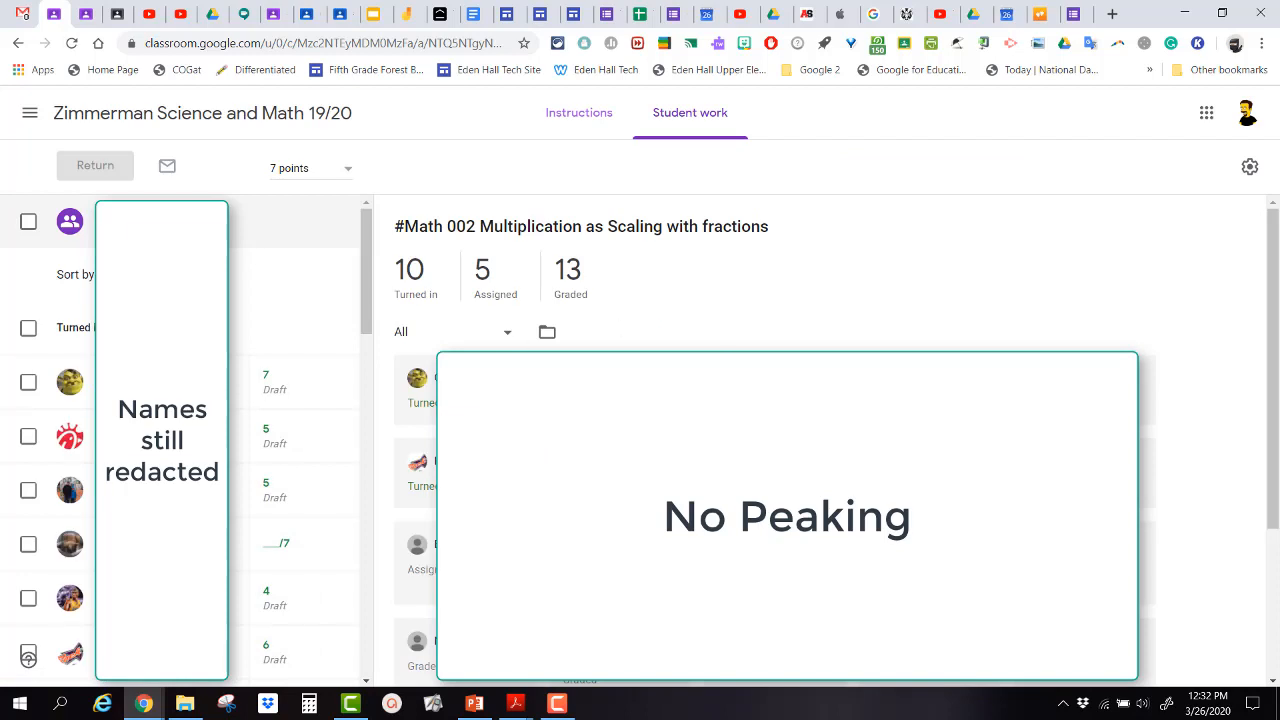
Return to the class's Classwork page, expand #Math 003 Reviewing Multiplying Fractions, and view its student work
click(108, 118)
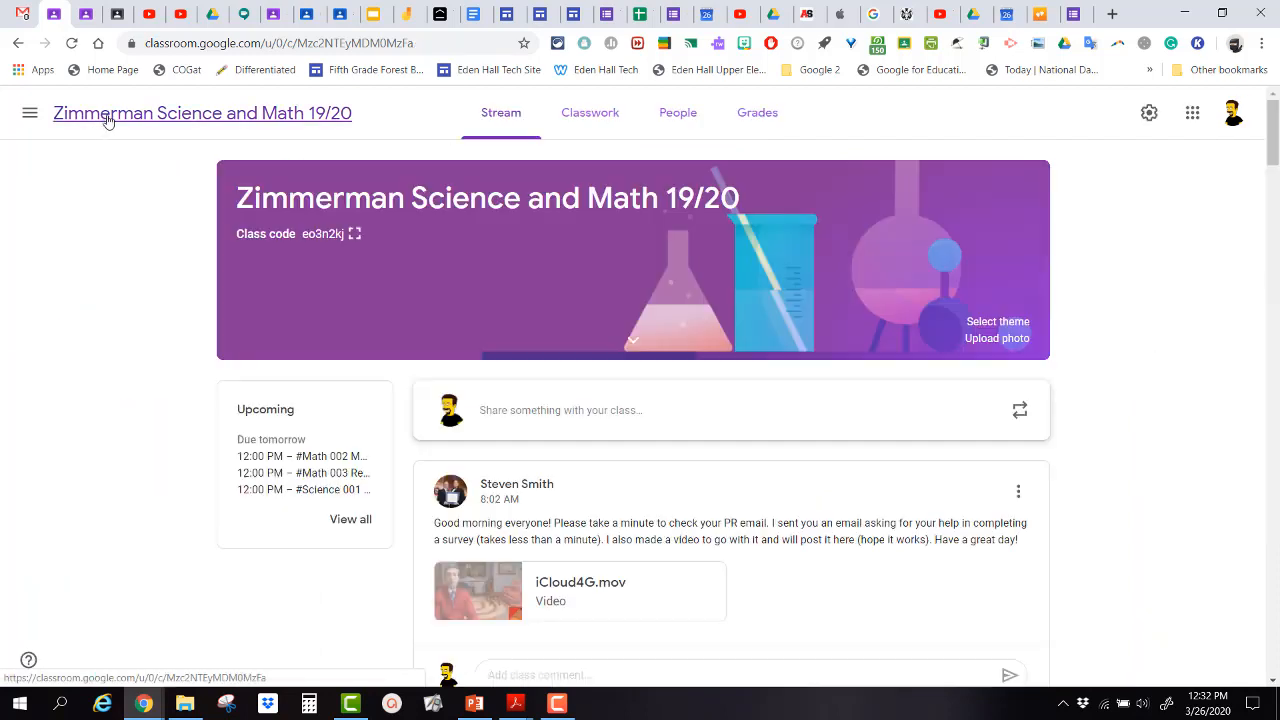
click(594, 118)
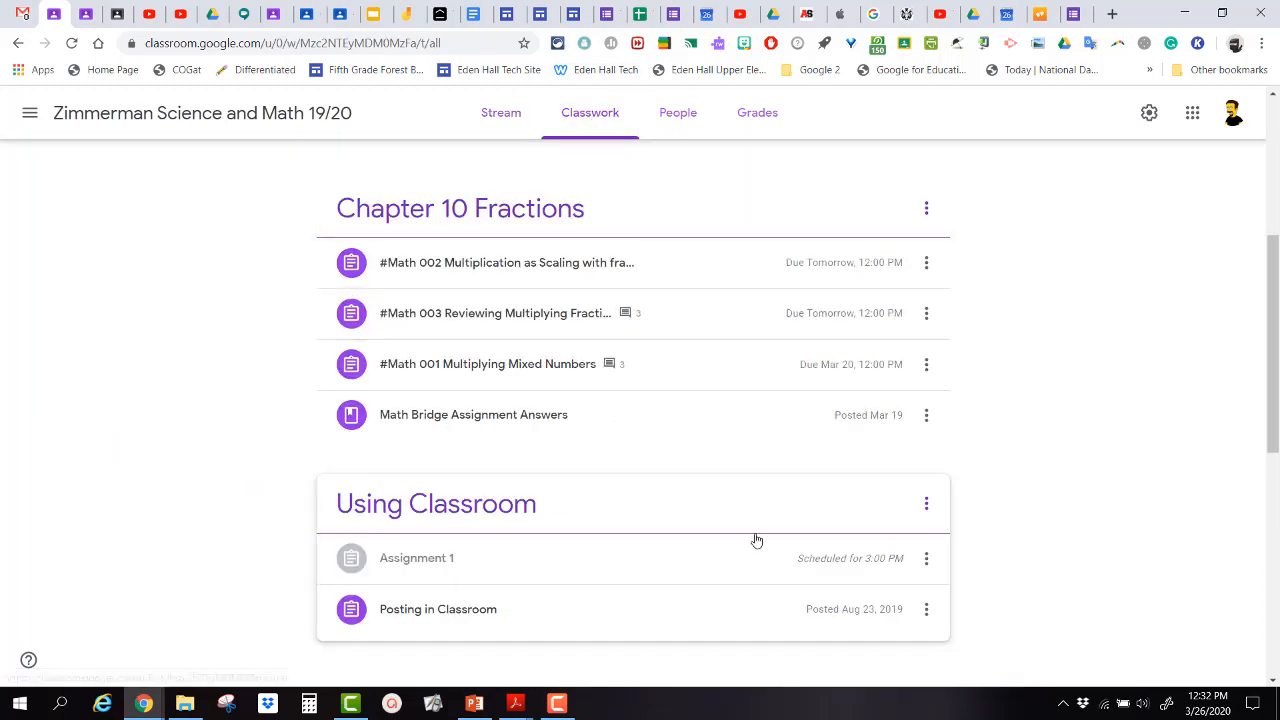
click(712, 318)
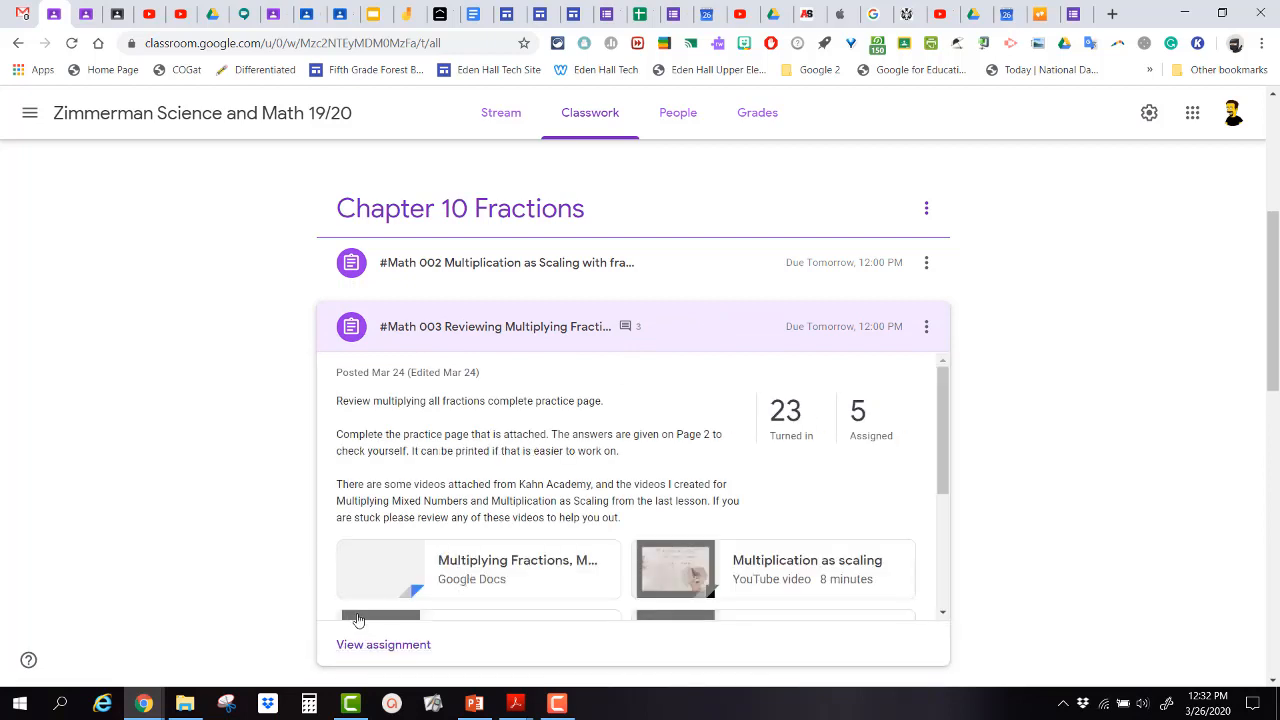
scroll(423, 594, down, 3)
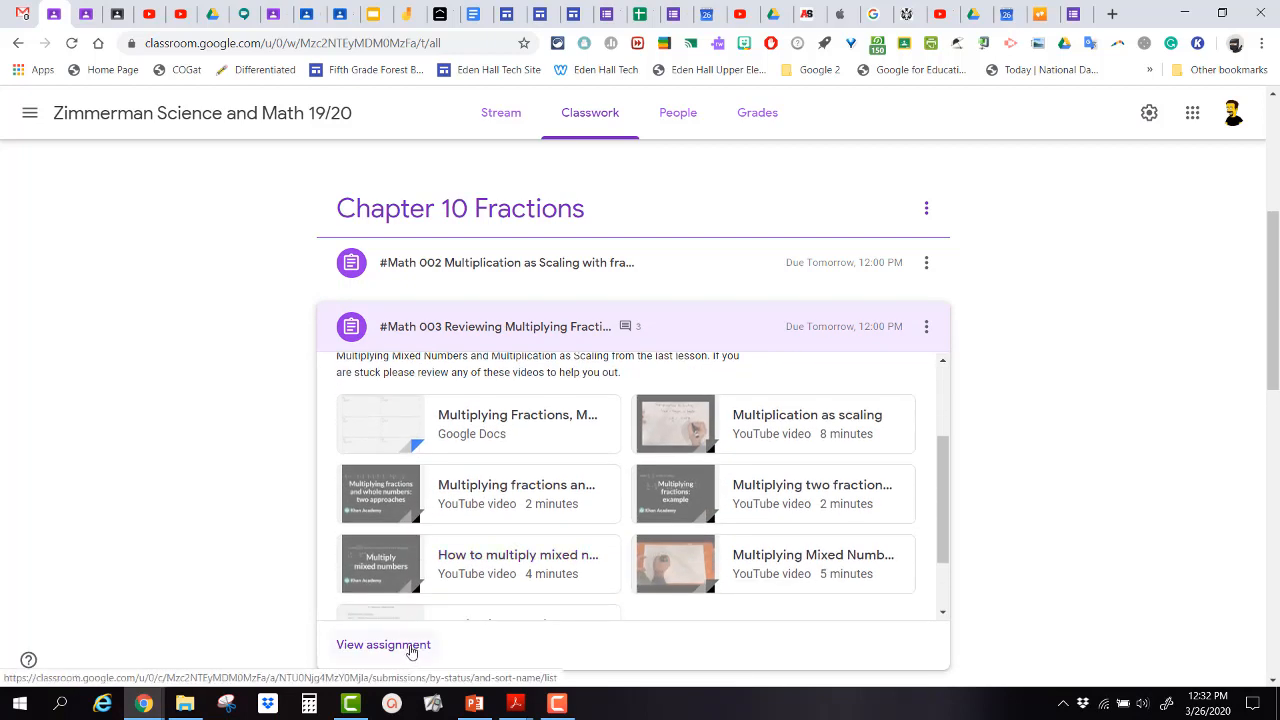
click(410, 646)
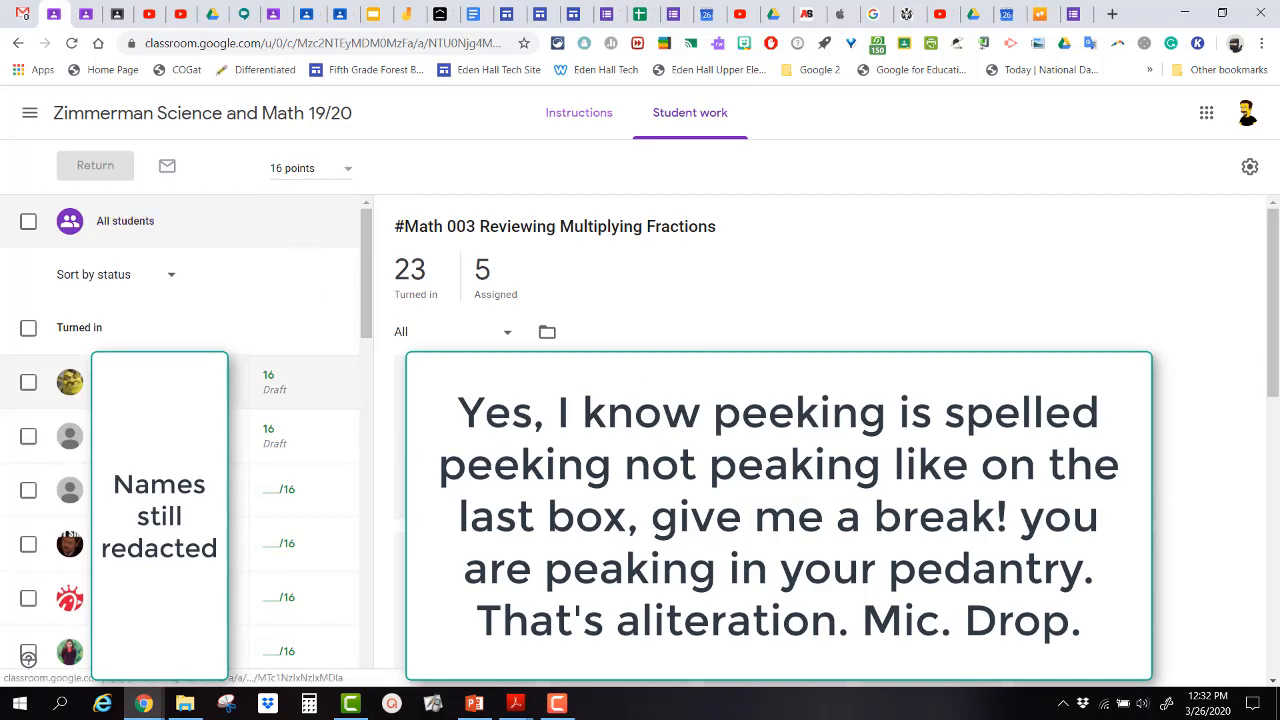
Select every student under Assigned in the #Math 003 student list, and clear that selection
scroll(28, 658, down, 6)
scroll(180, 440, down, 5)
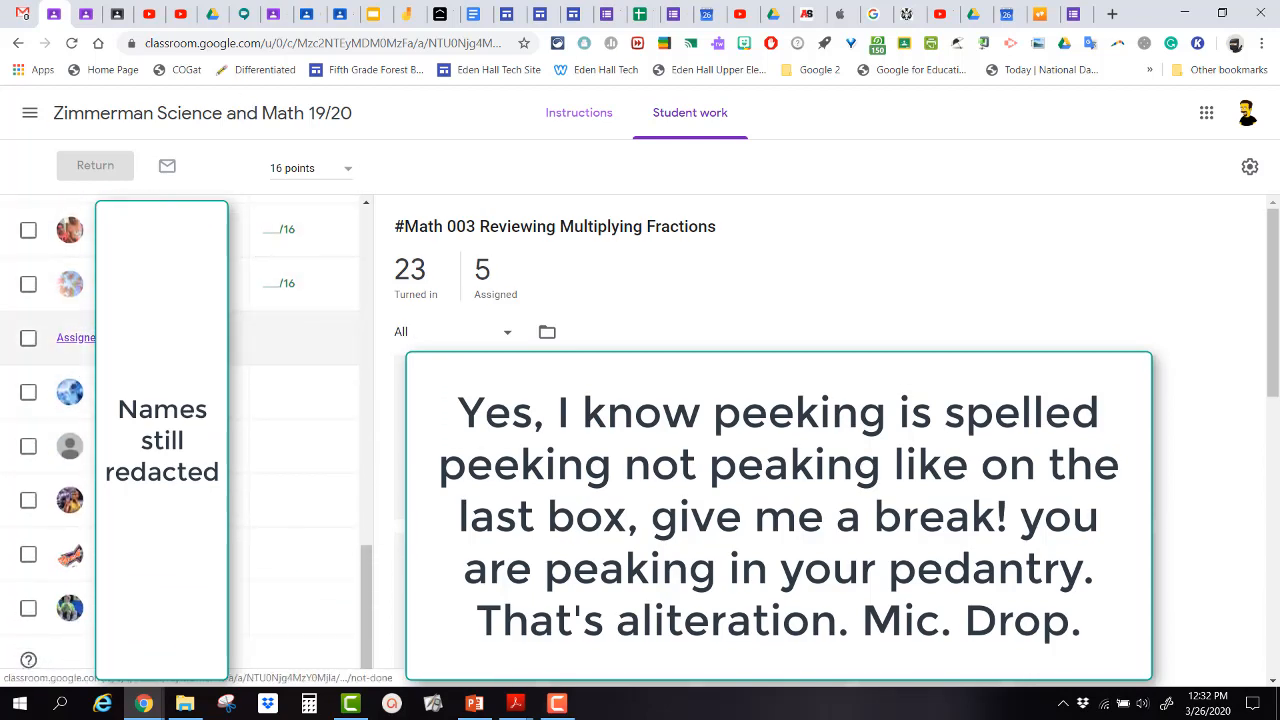
click(29, 339)
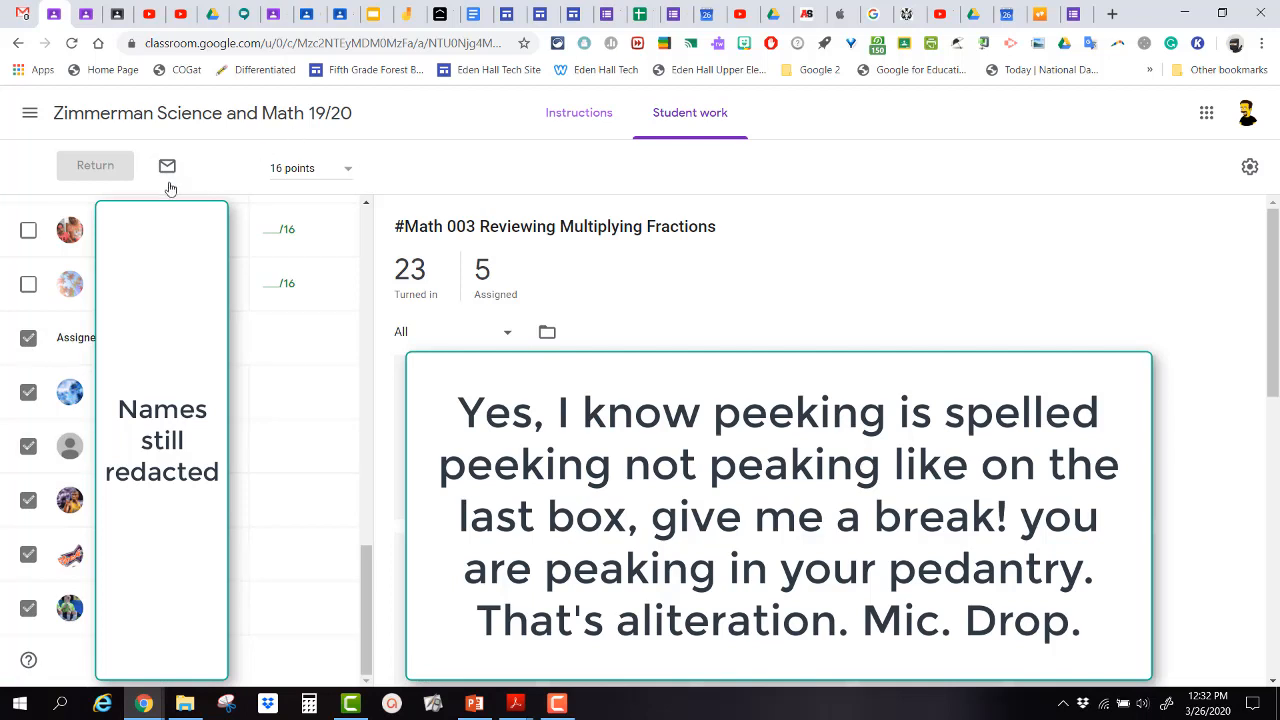
click(28, 340)
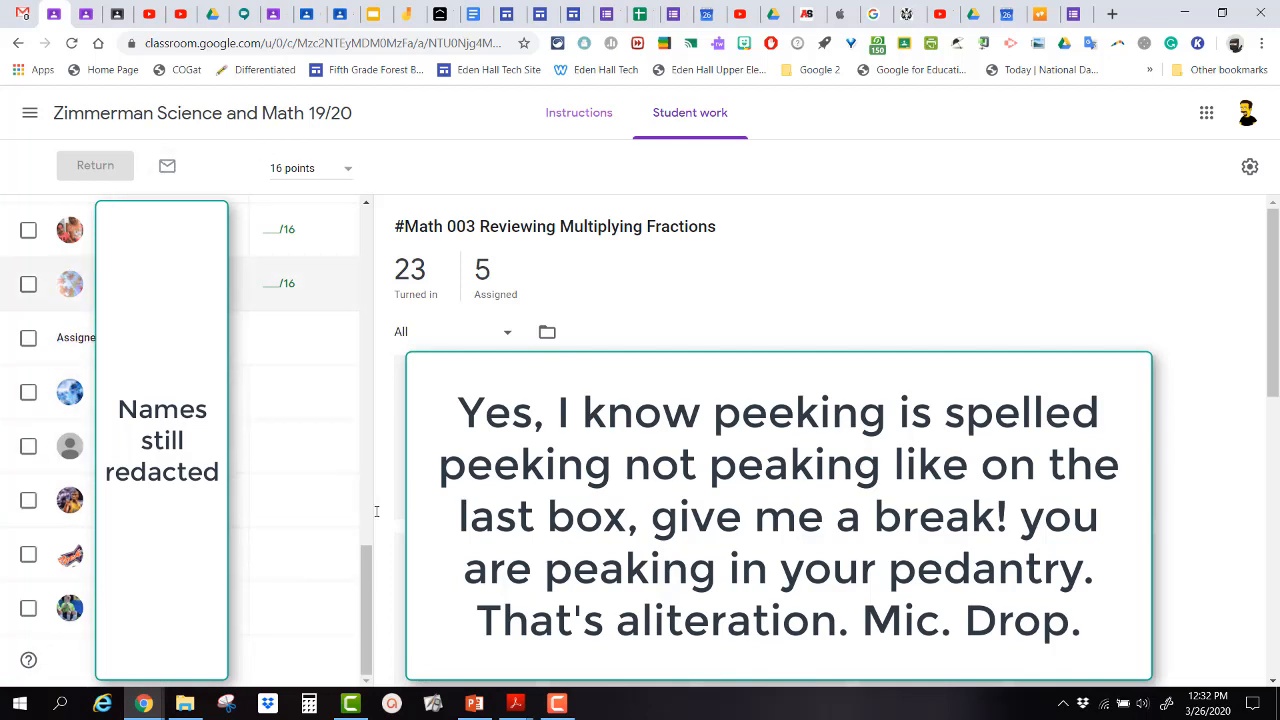
scroll(343, 530, up, 10)
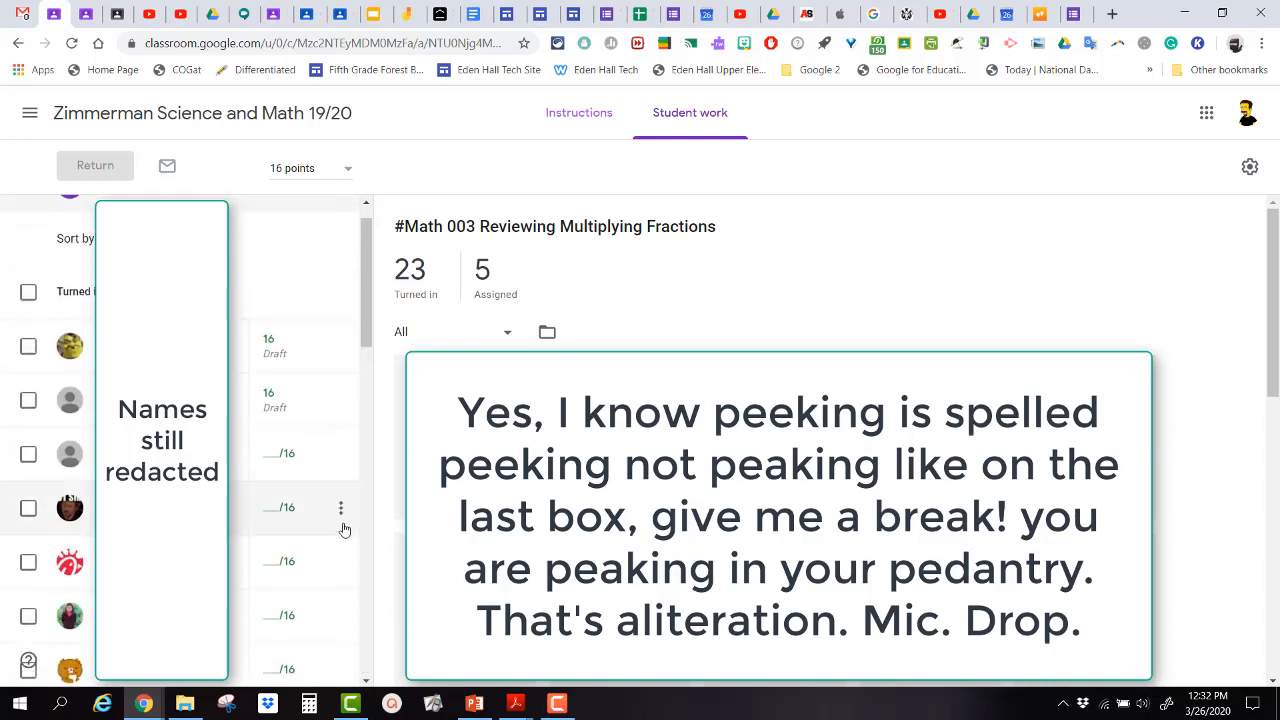
scroll(343, 520, up, 1)
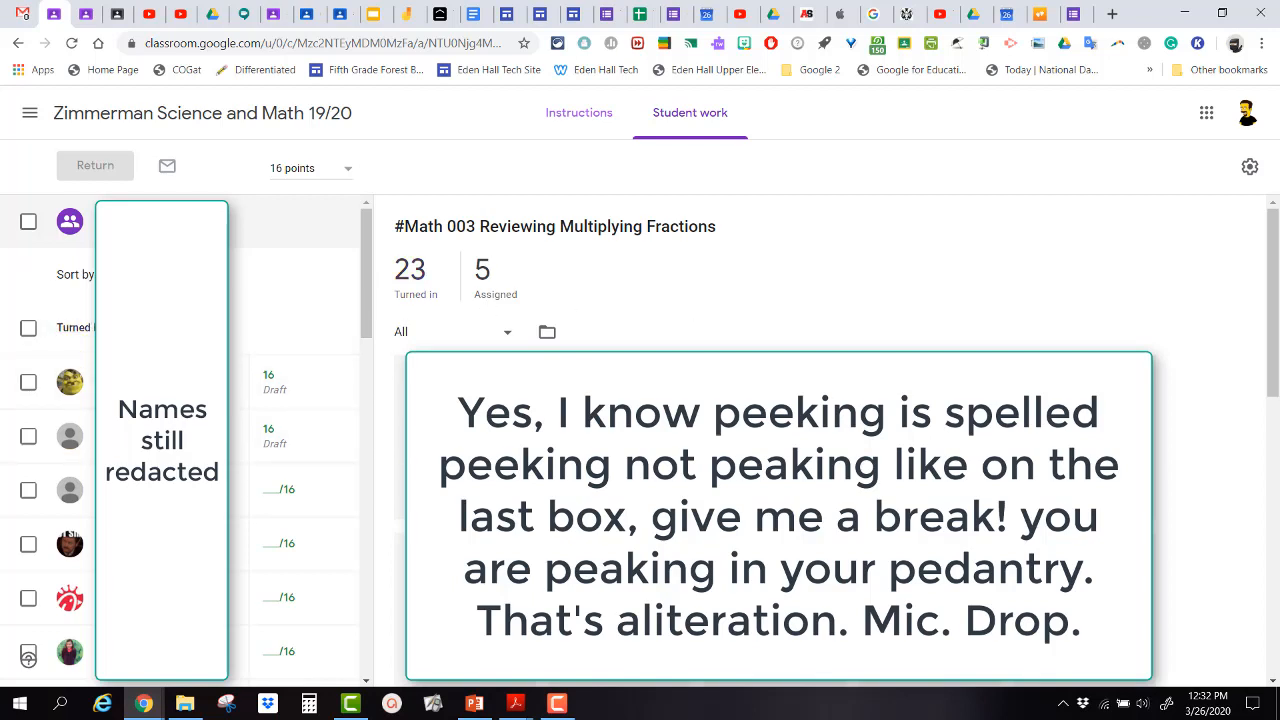
Open the first turned-in #Math 003 submission, and view its private comment field and the comment bank
click(28, 657)
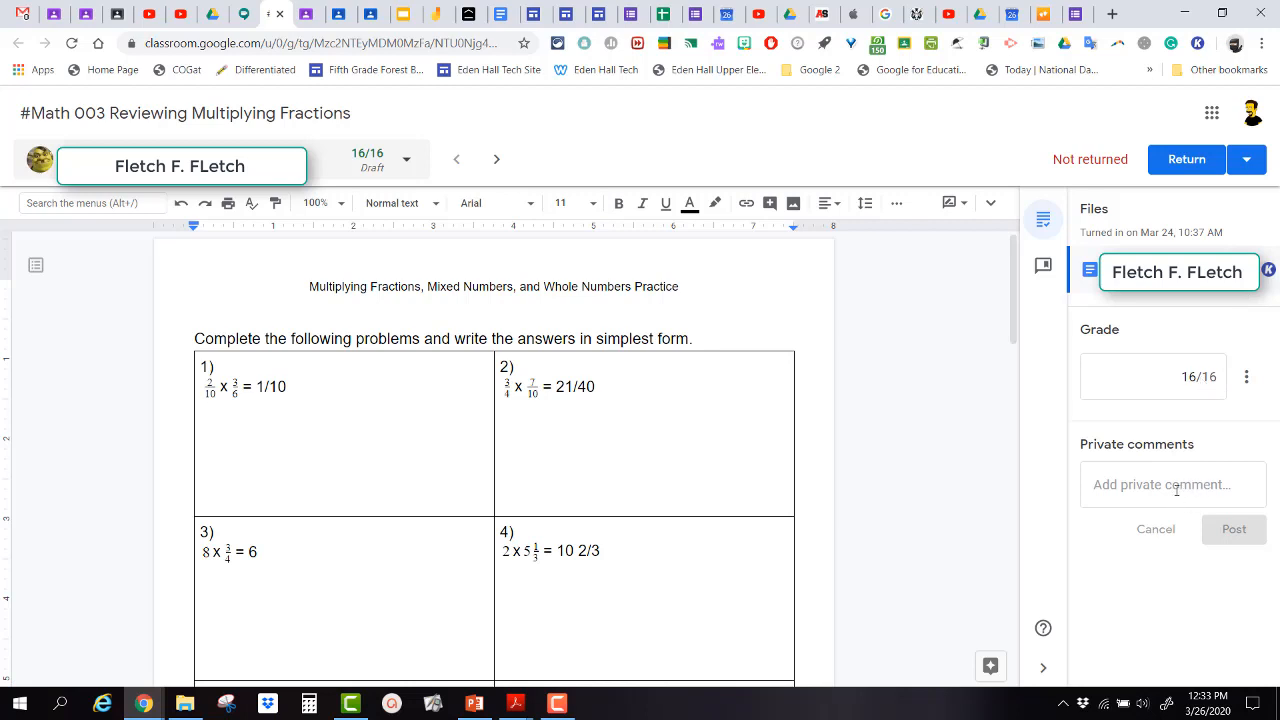
click(1176, 489)
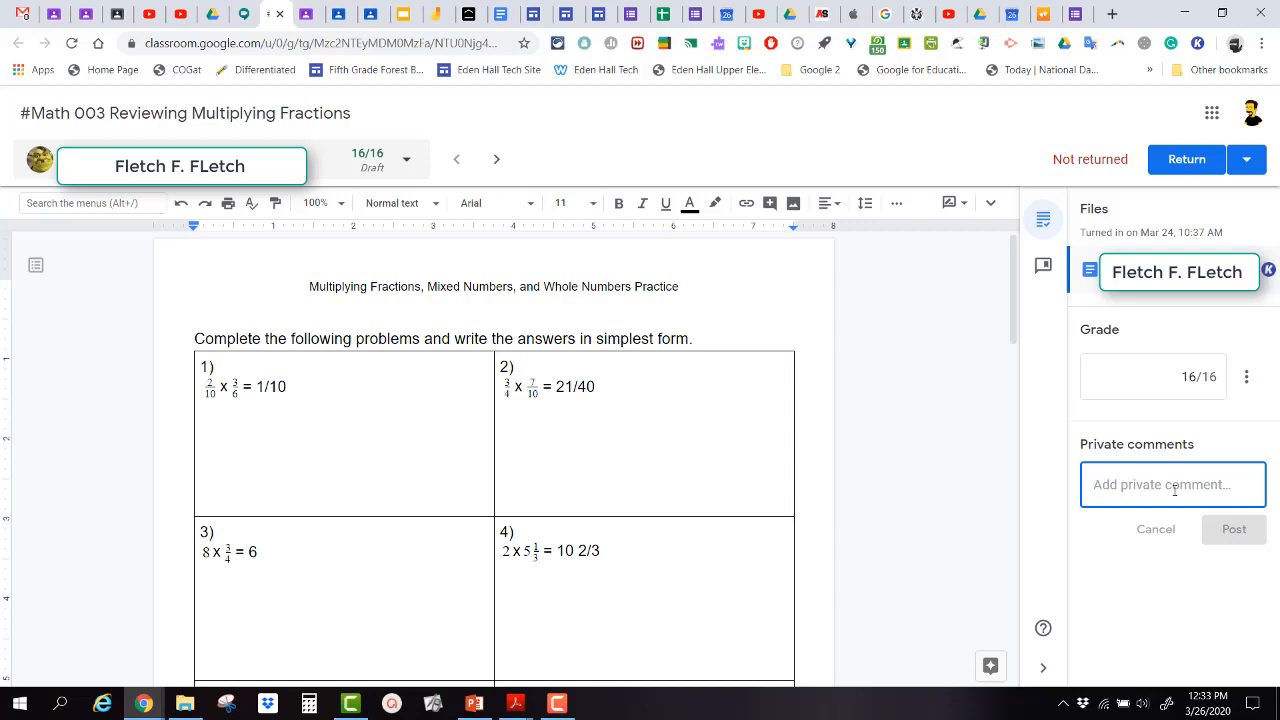
click(1044, 268)
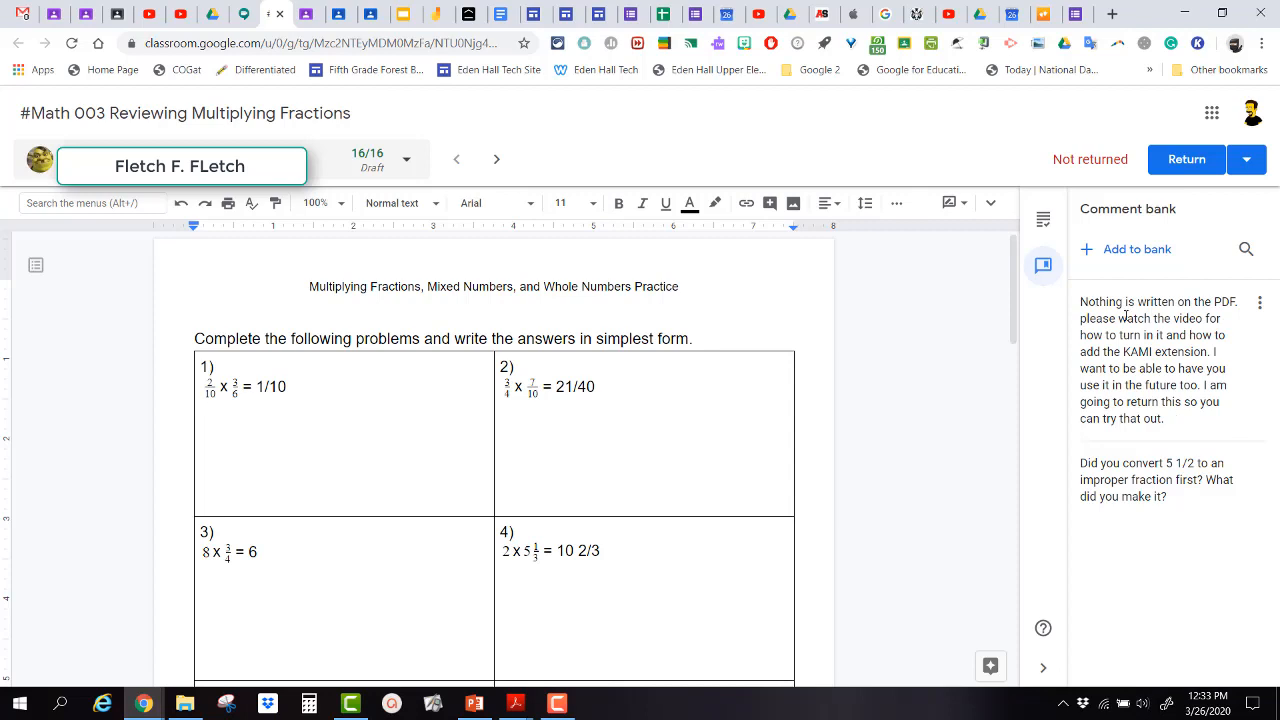
Copy the banked comment beginning "Nothing is written on the PDF" into the private comment field, and discard it without posting
click(1259, 302)
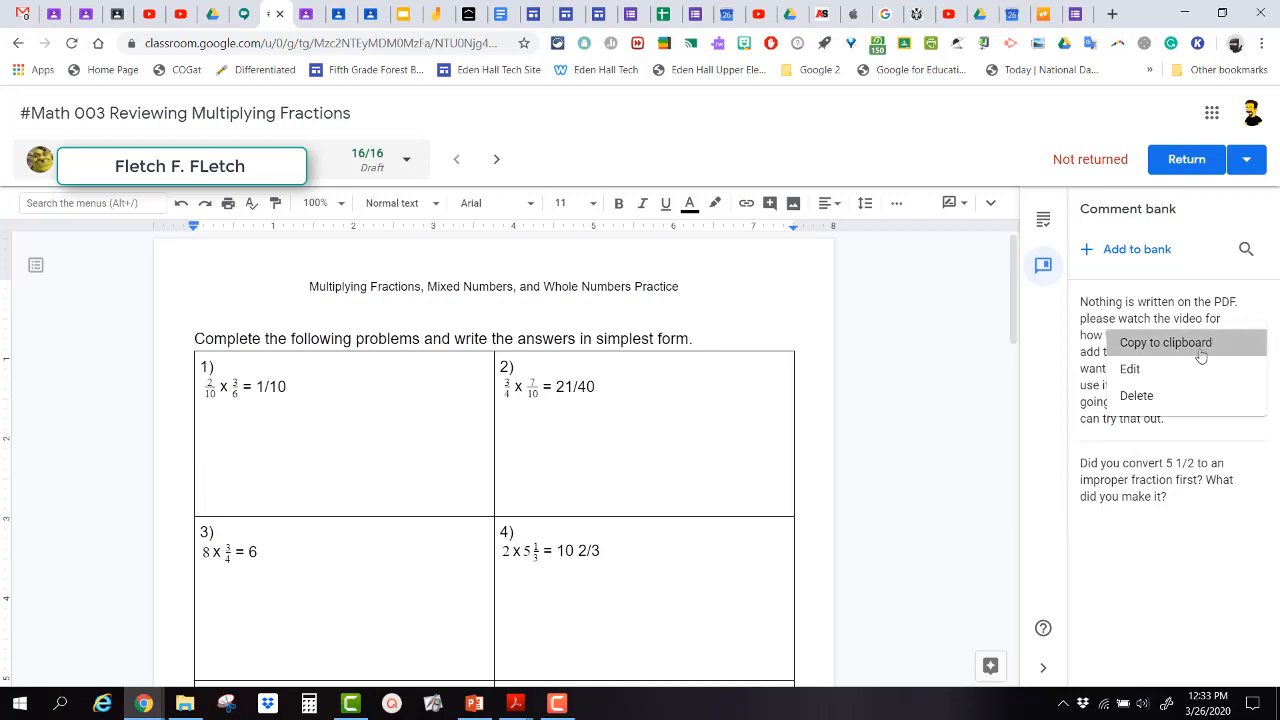
click(1200, 349)
click(1043, 222)
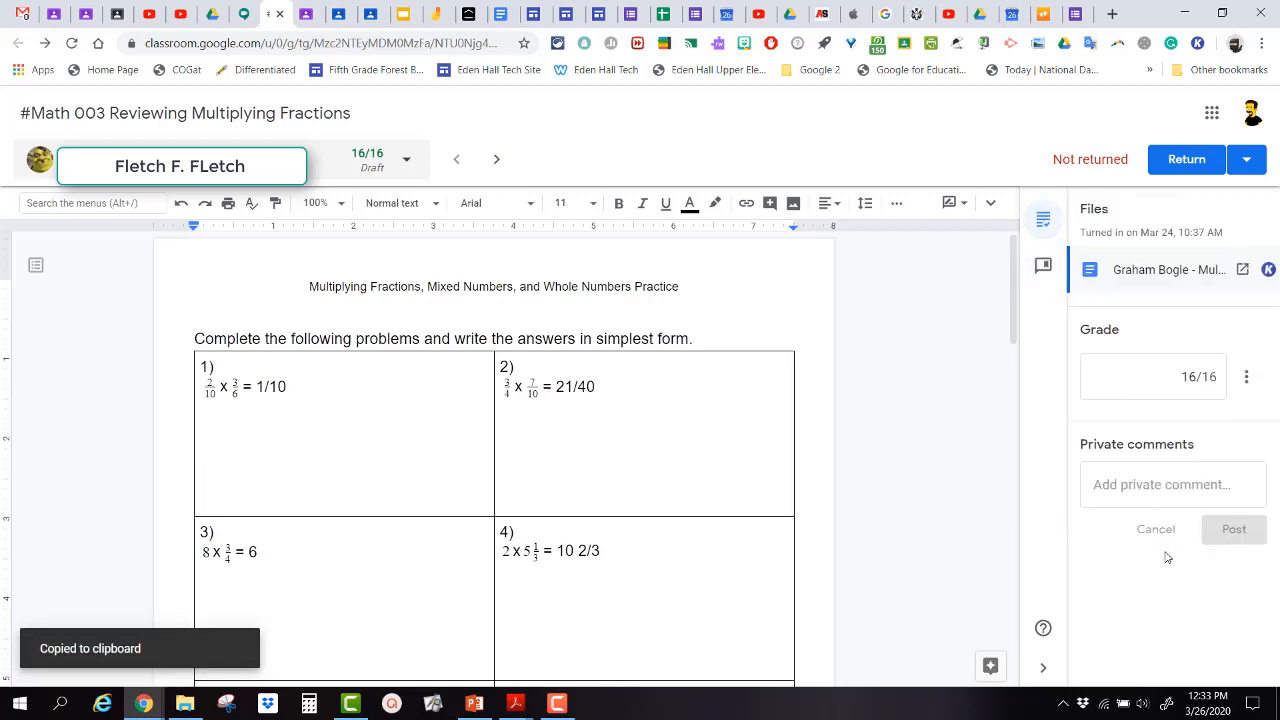
click(1153, 487)
right_click(1157, 489)
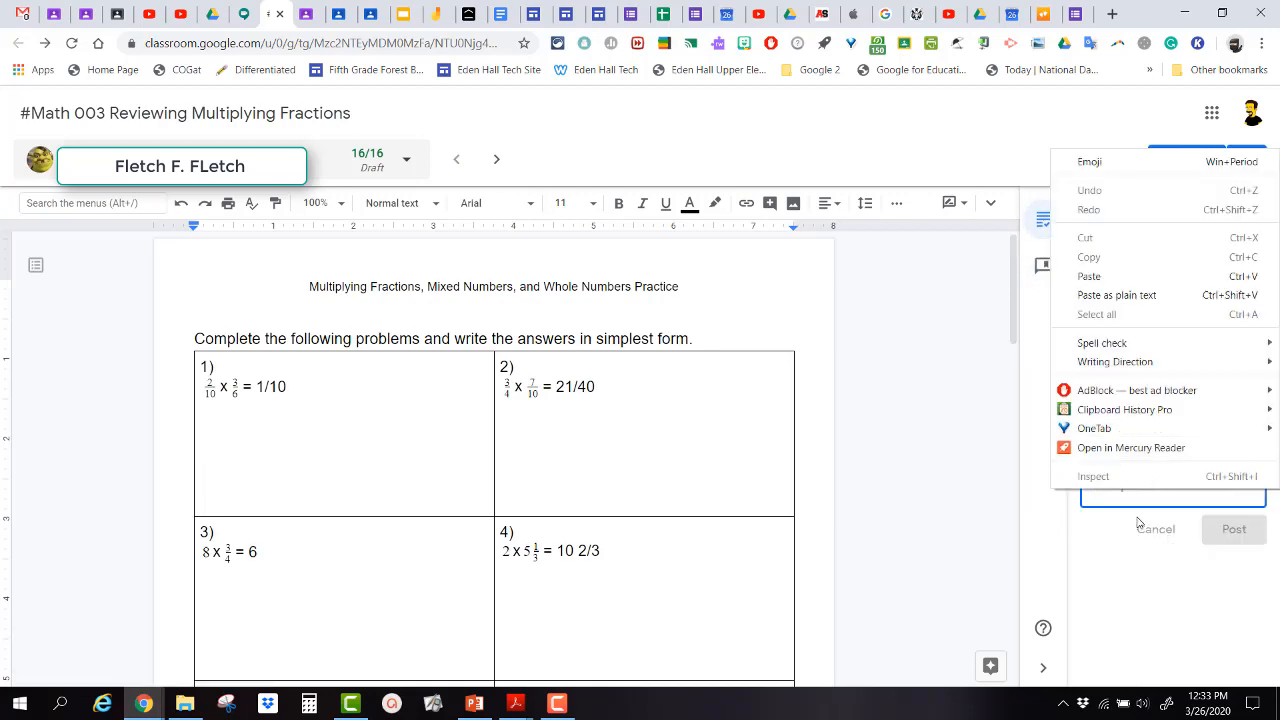
click(1090, 276)
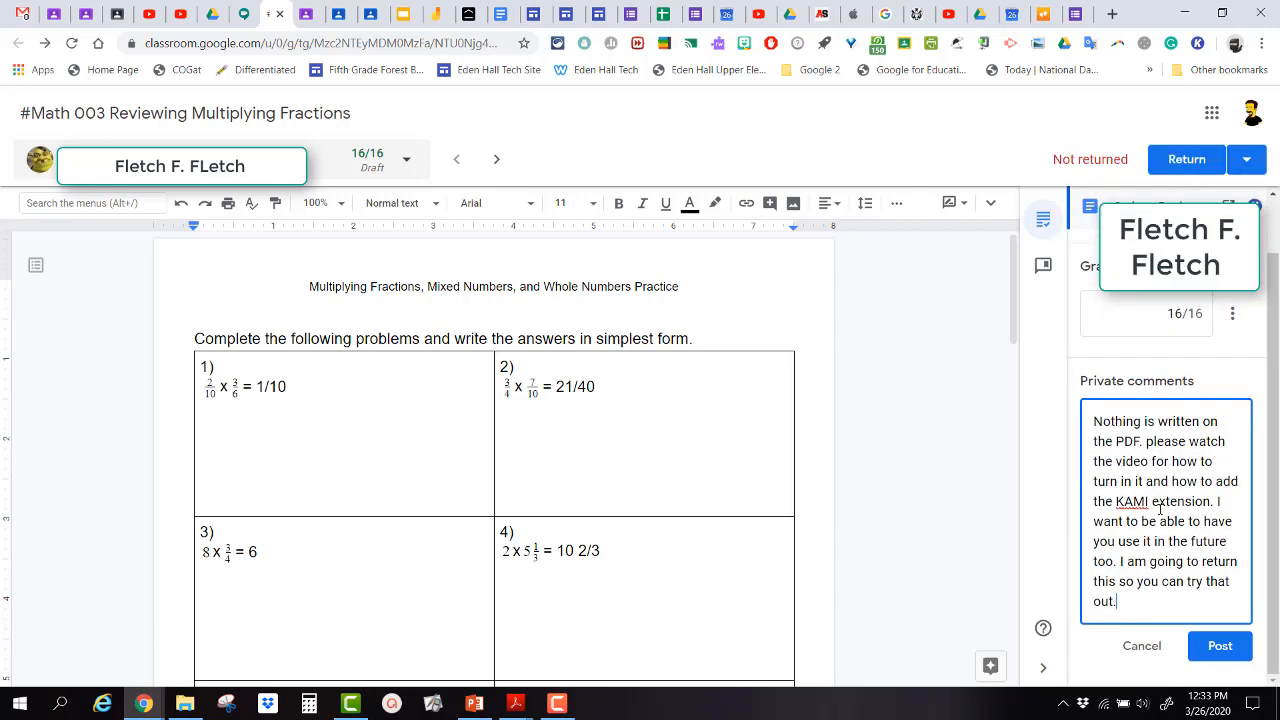
click(1143, 647)
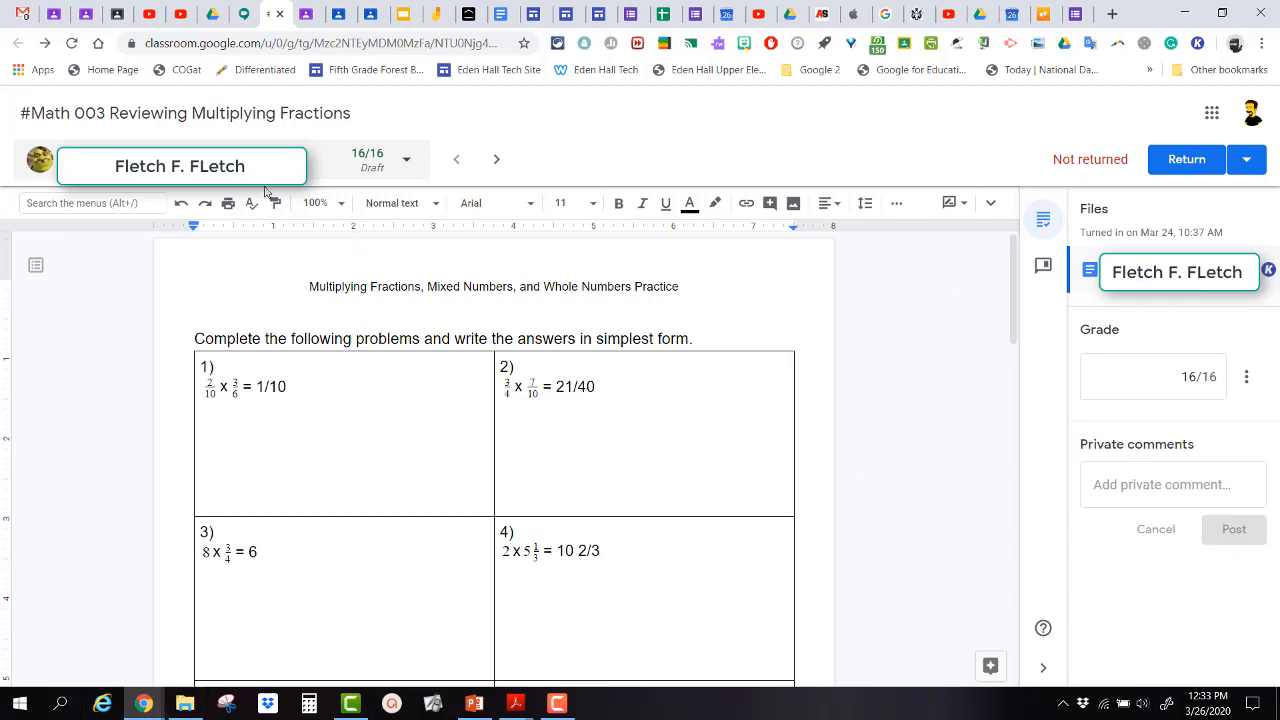
Move to the next student's submission and back, and sort the student list by Status
click(497, 160)
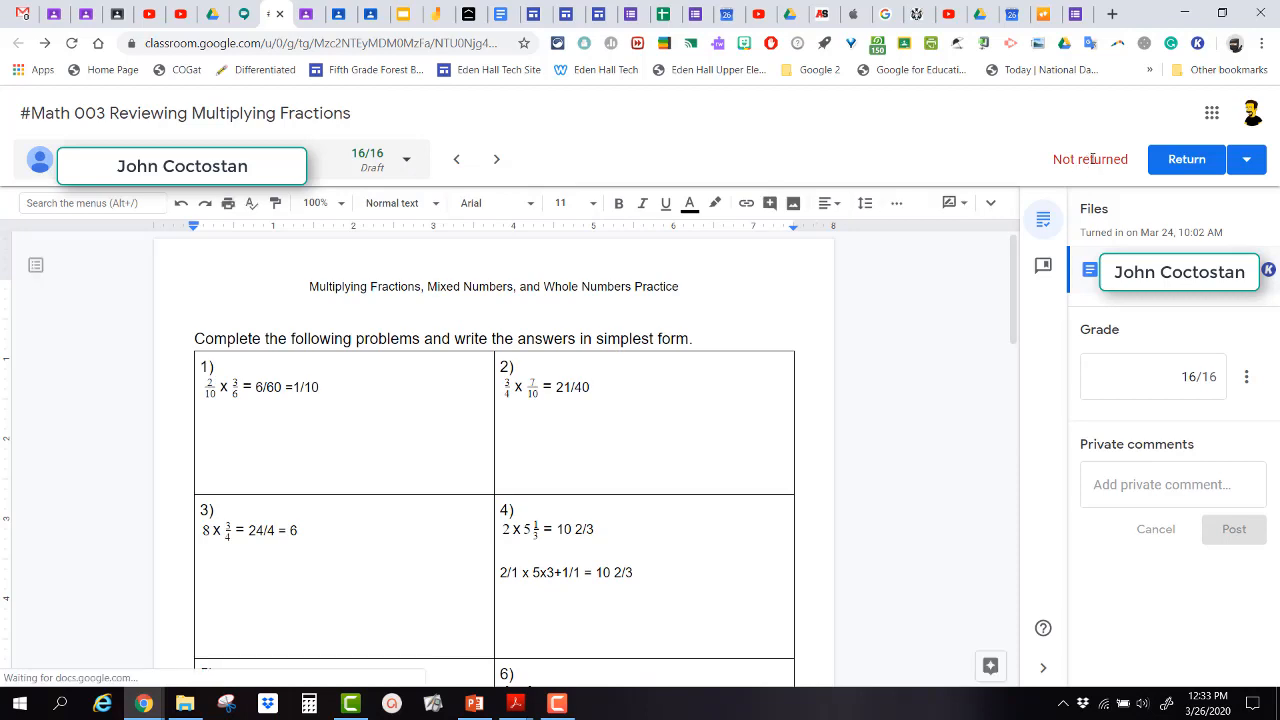
click(459, 162)
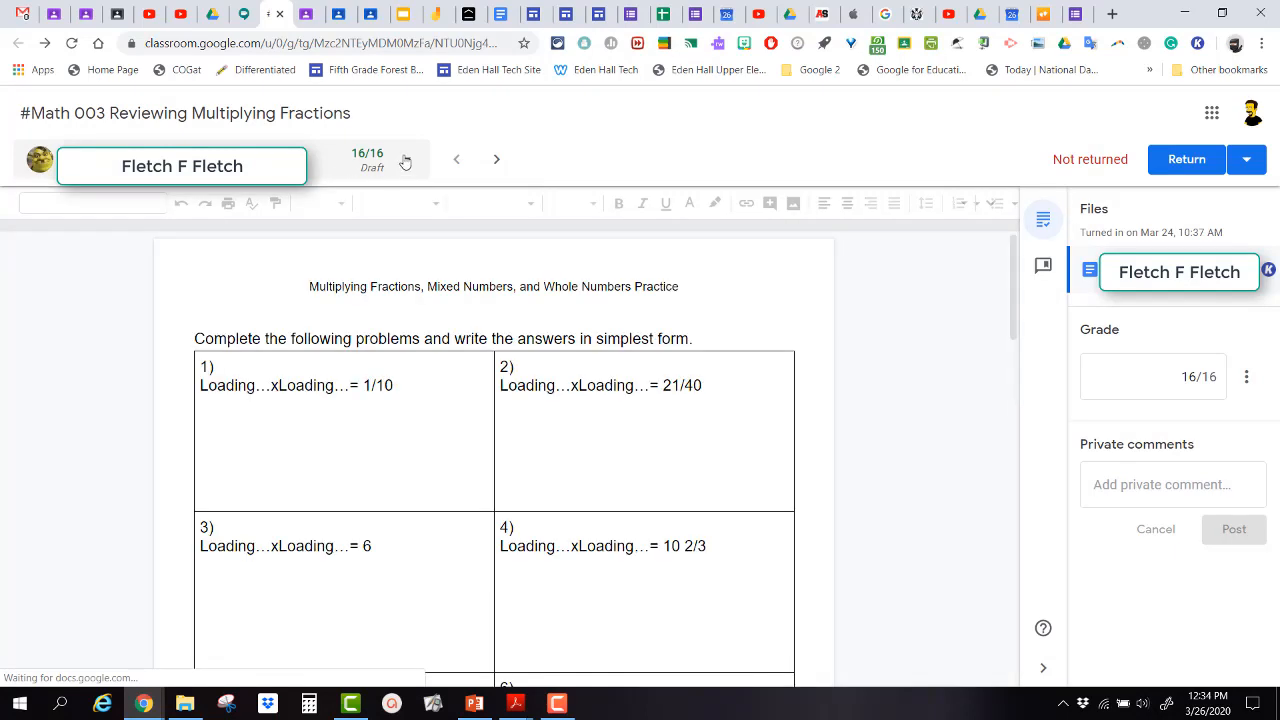
click(405, 162)
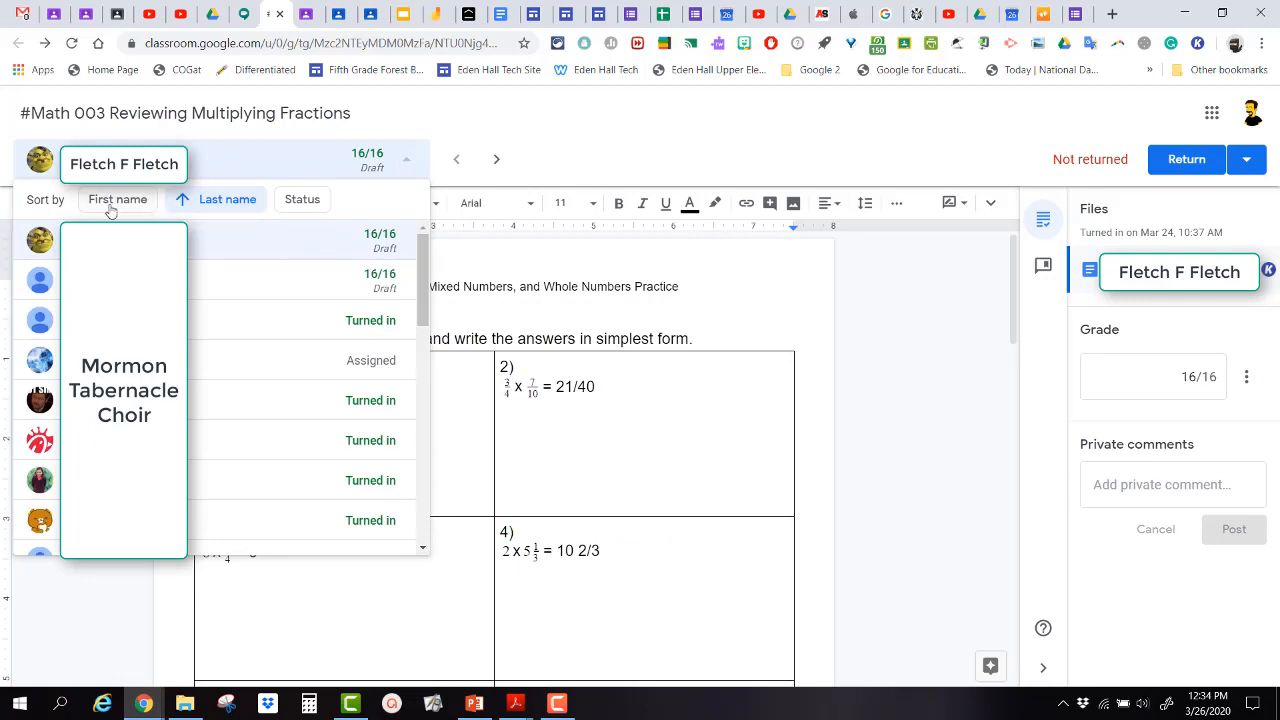
click(312, 205)
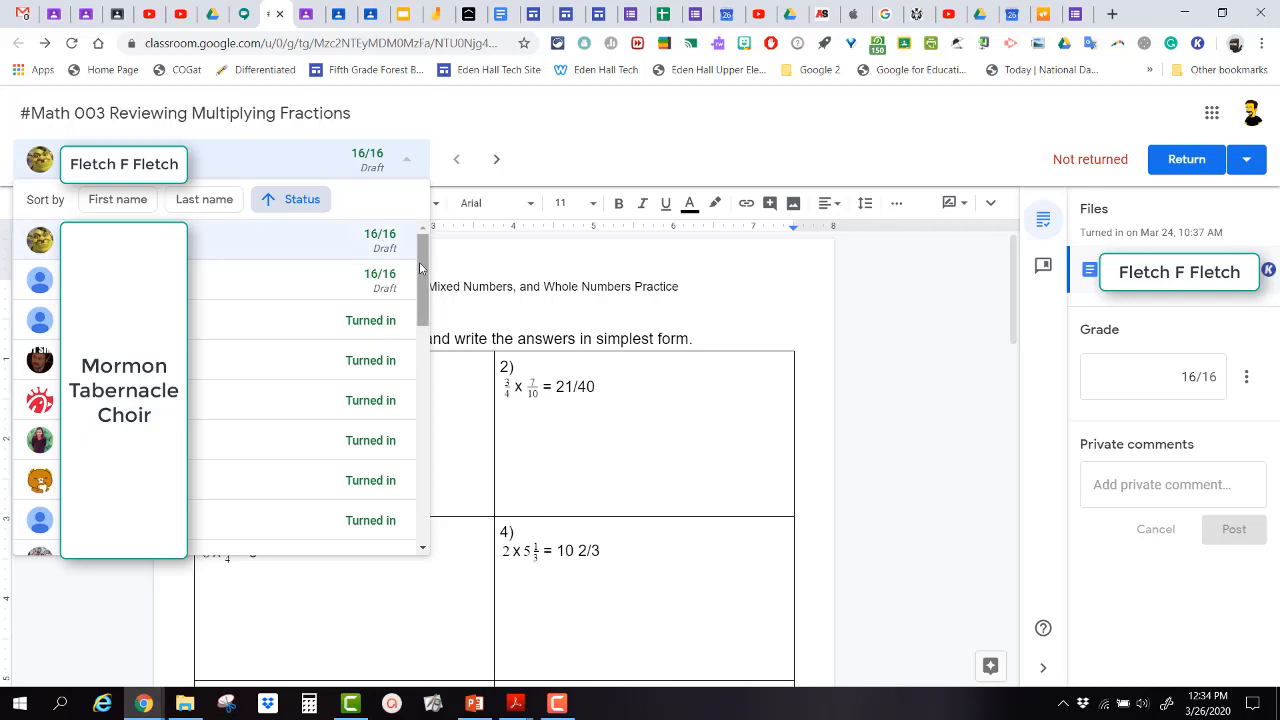
Open the work of the second-to-last student with Assigned status, and activate the private comment field
drag(420, 268, 433, 510)
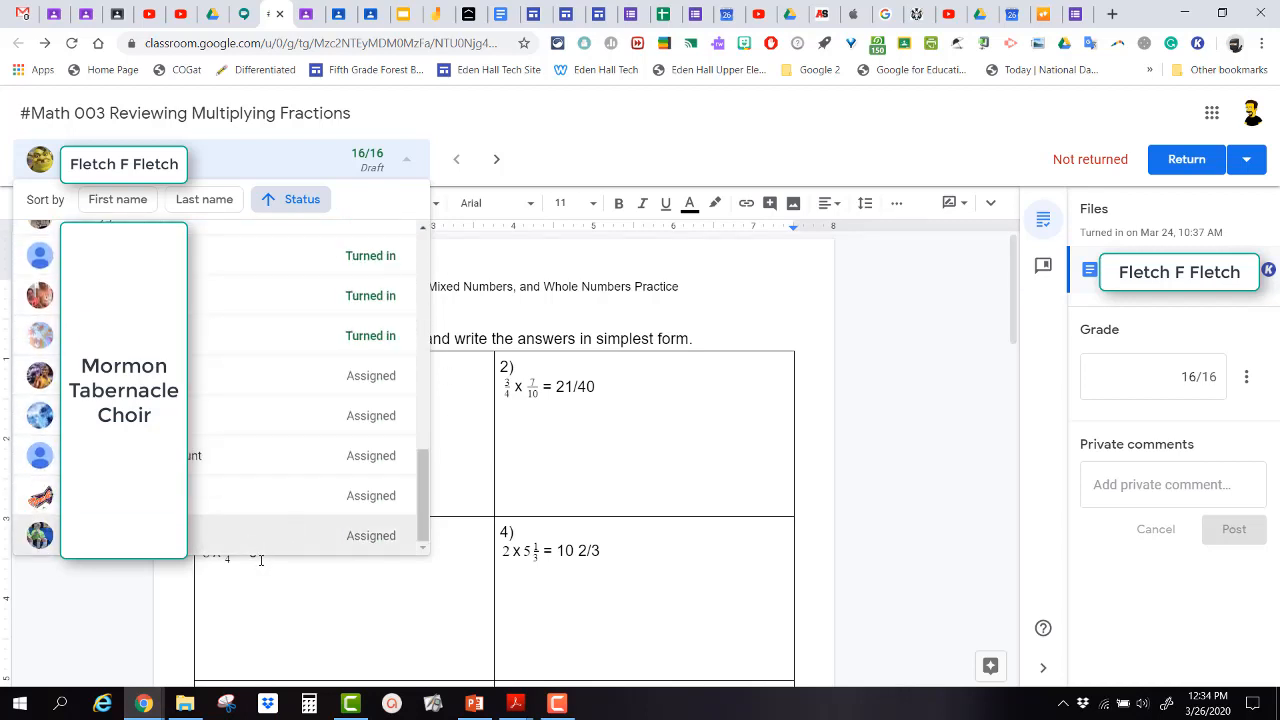
click(418, 503)
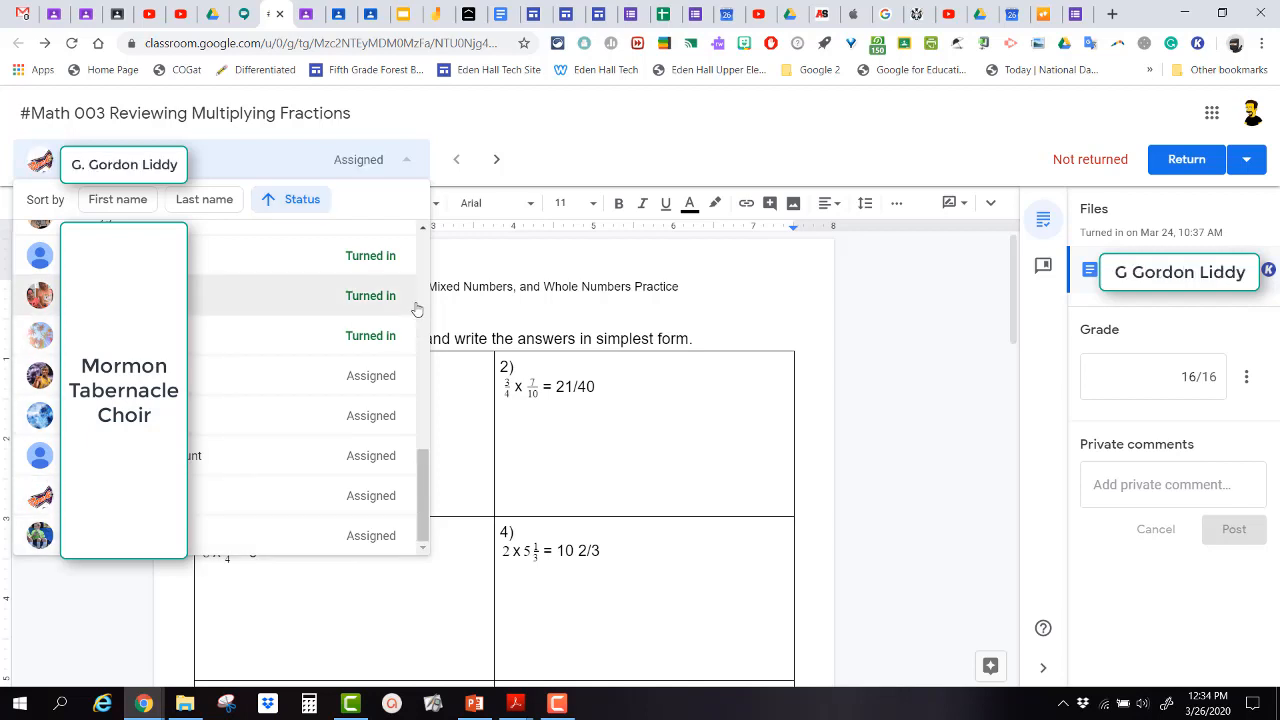
click(395, 497)
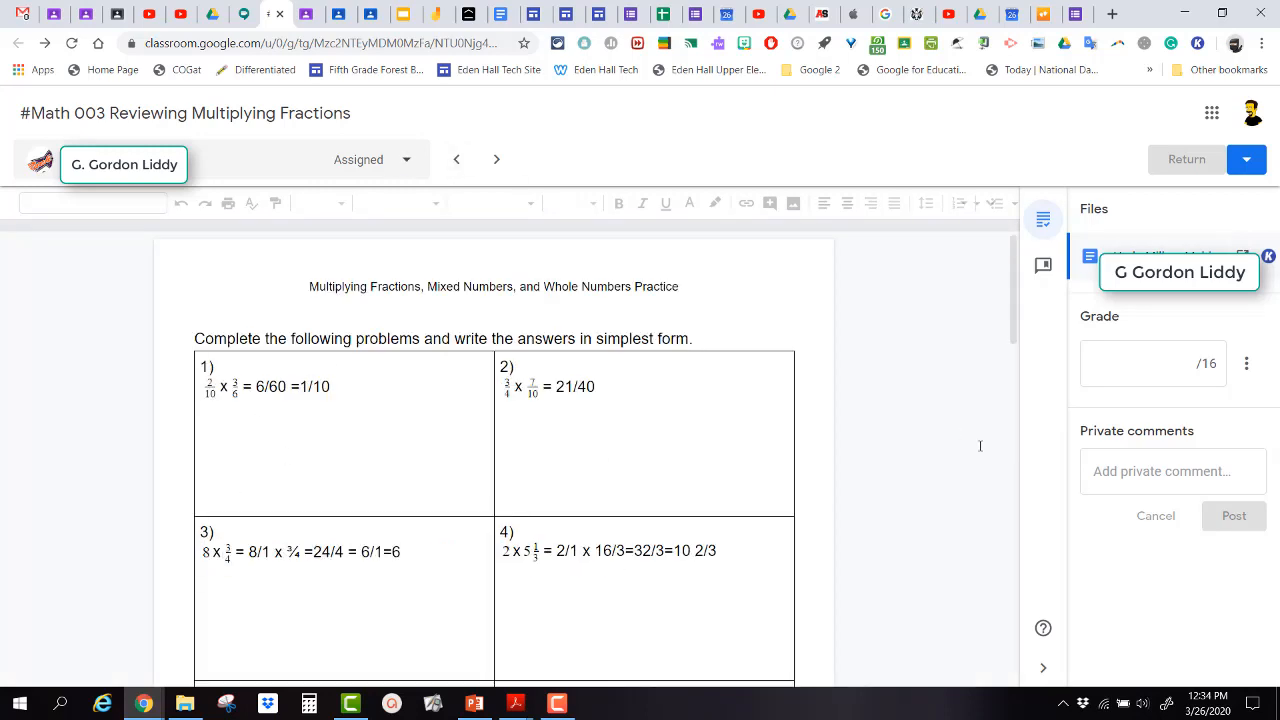
click(1137, 481)
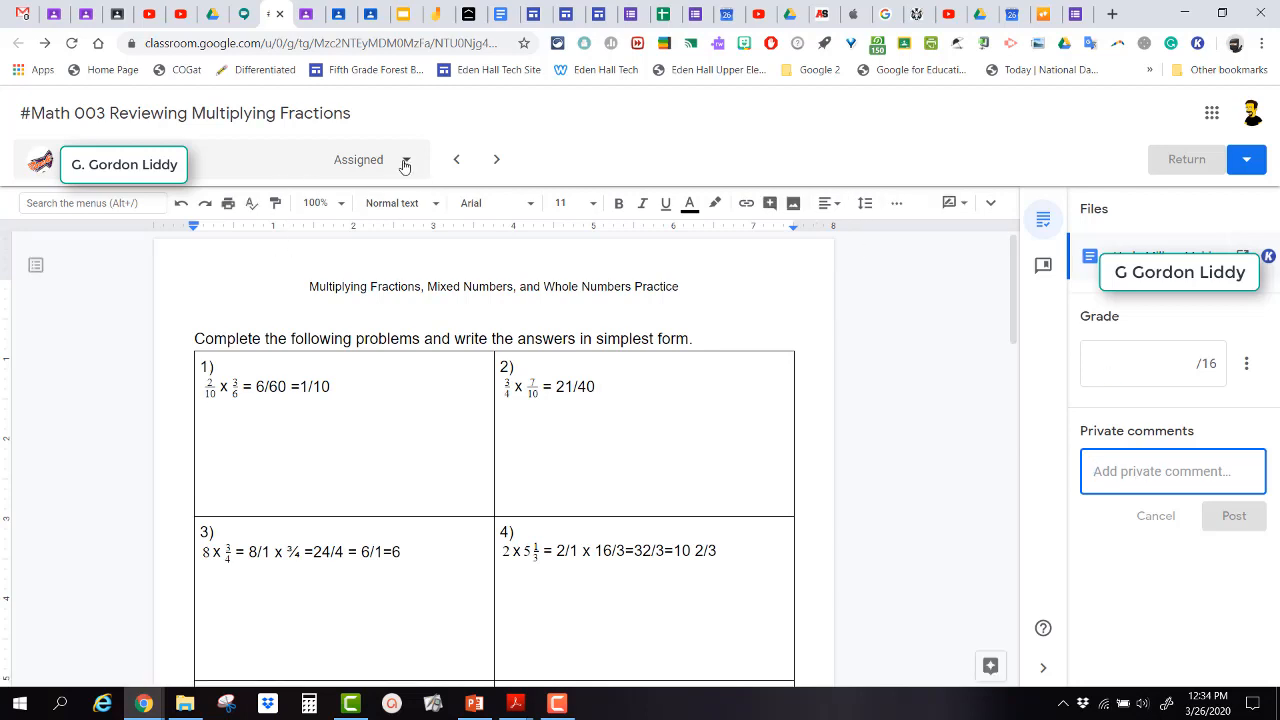
Close the open submission and select all students in the #Math 003 student work list except those with Assigned status
click(279, 14)
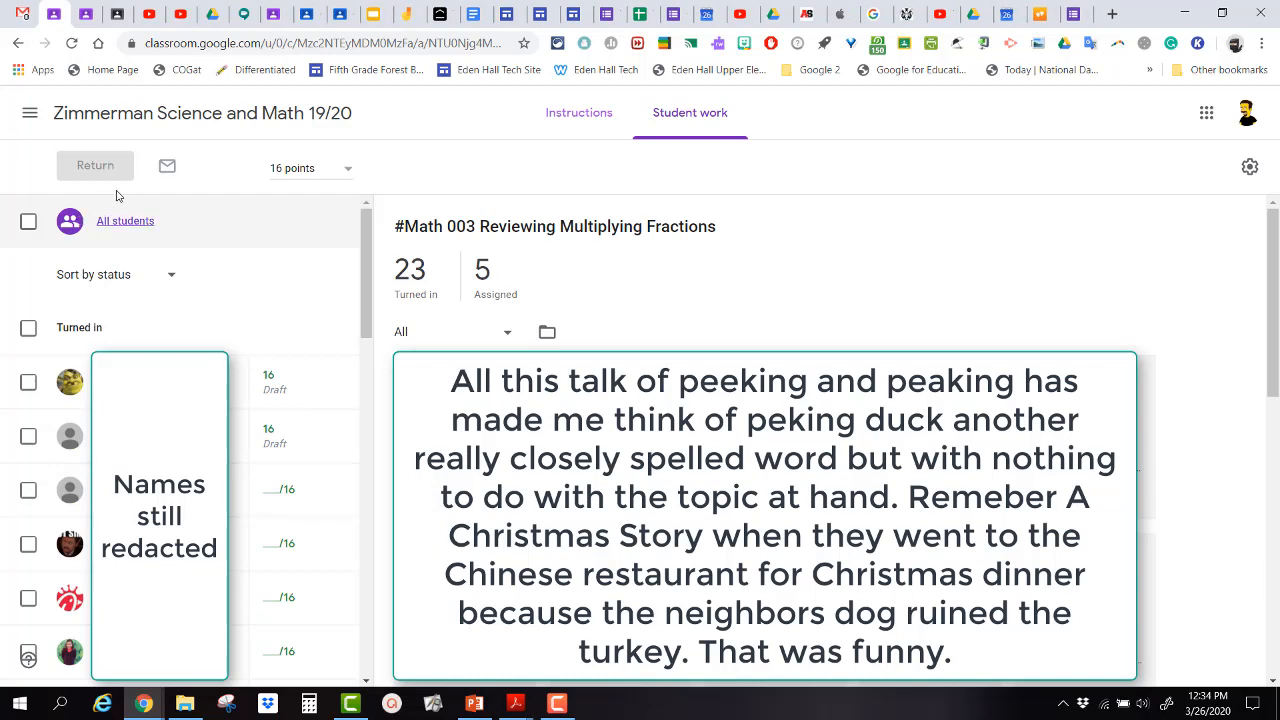
click(28, 221)
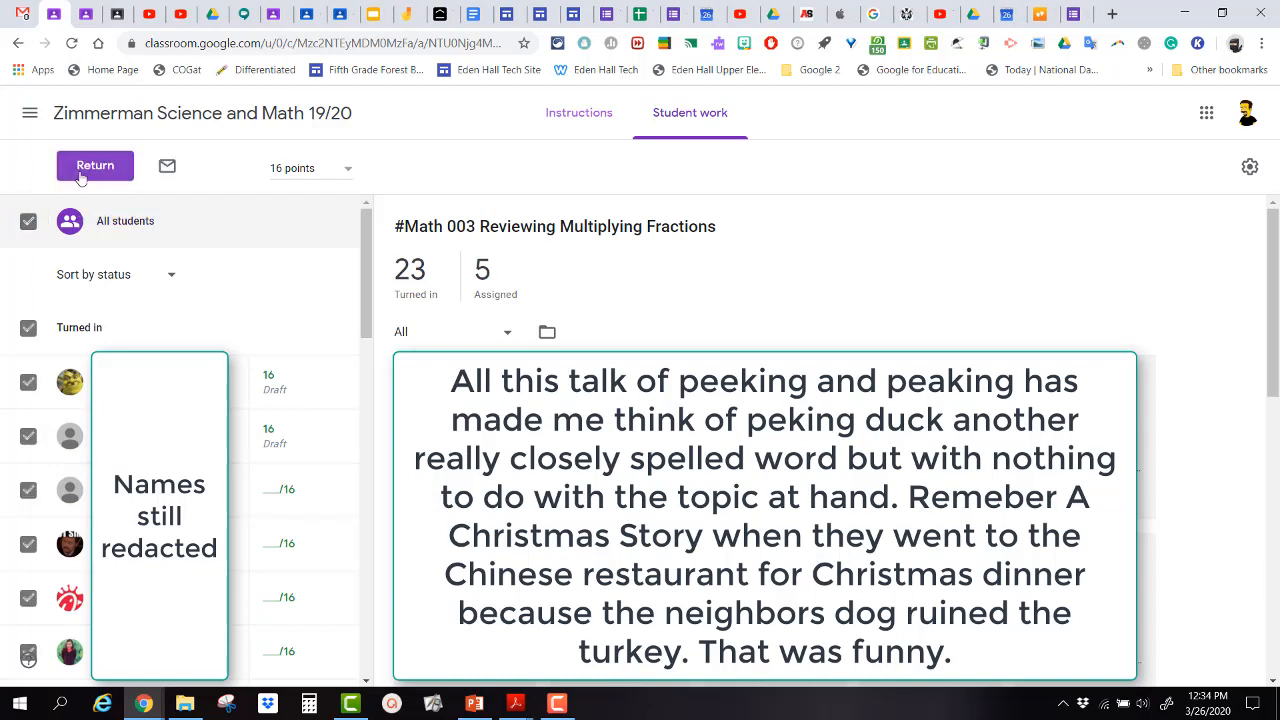
scroll(160, 390, down, 1)
scroll(180, 430, down, 5)
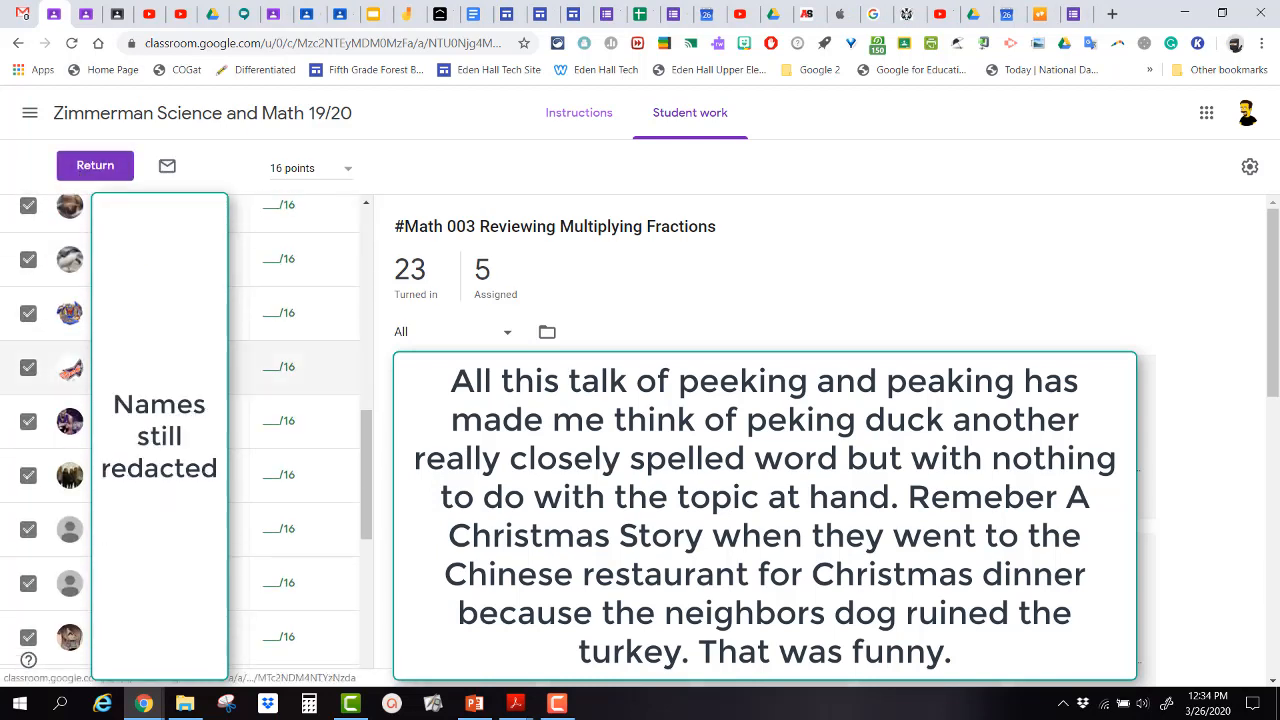
scroll(60, 400, down, 2)
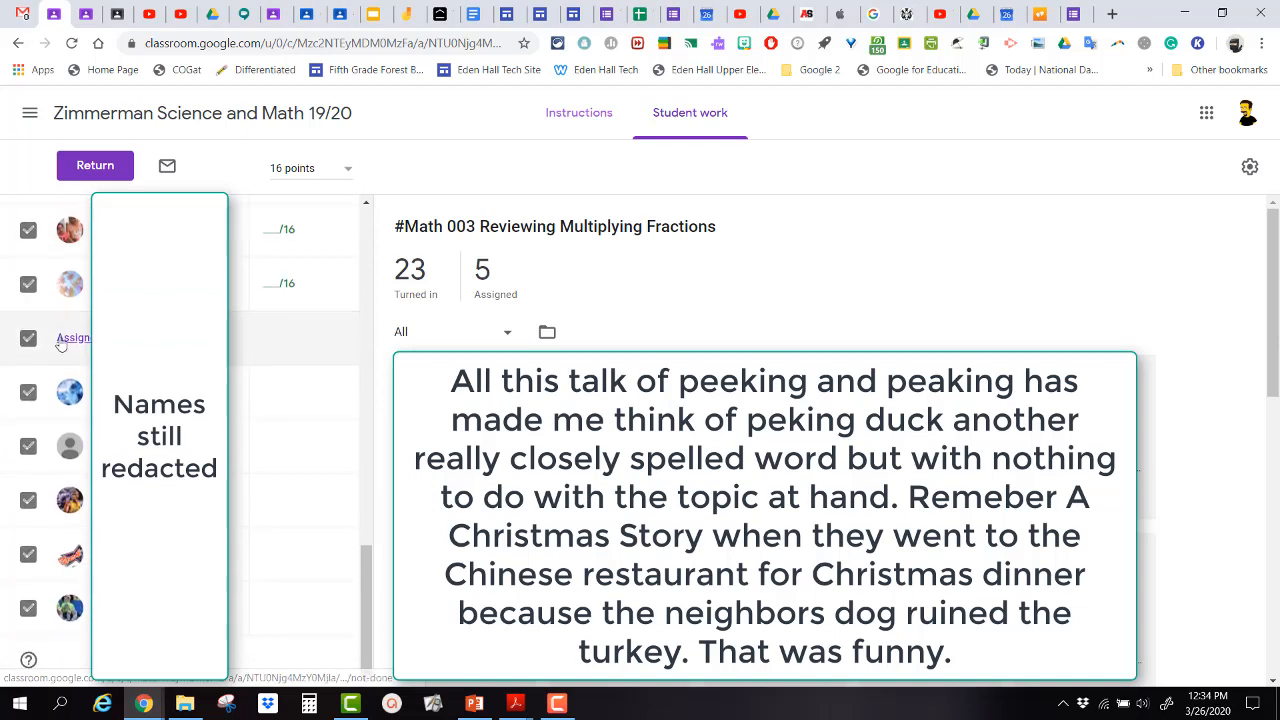
click(28, 339)
scroll(245, 400, up, 5)
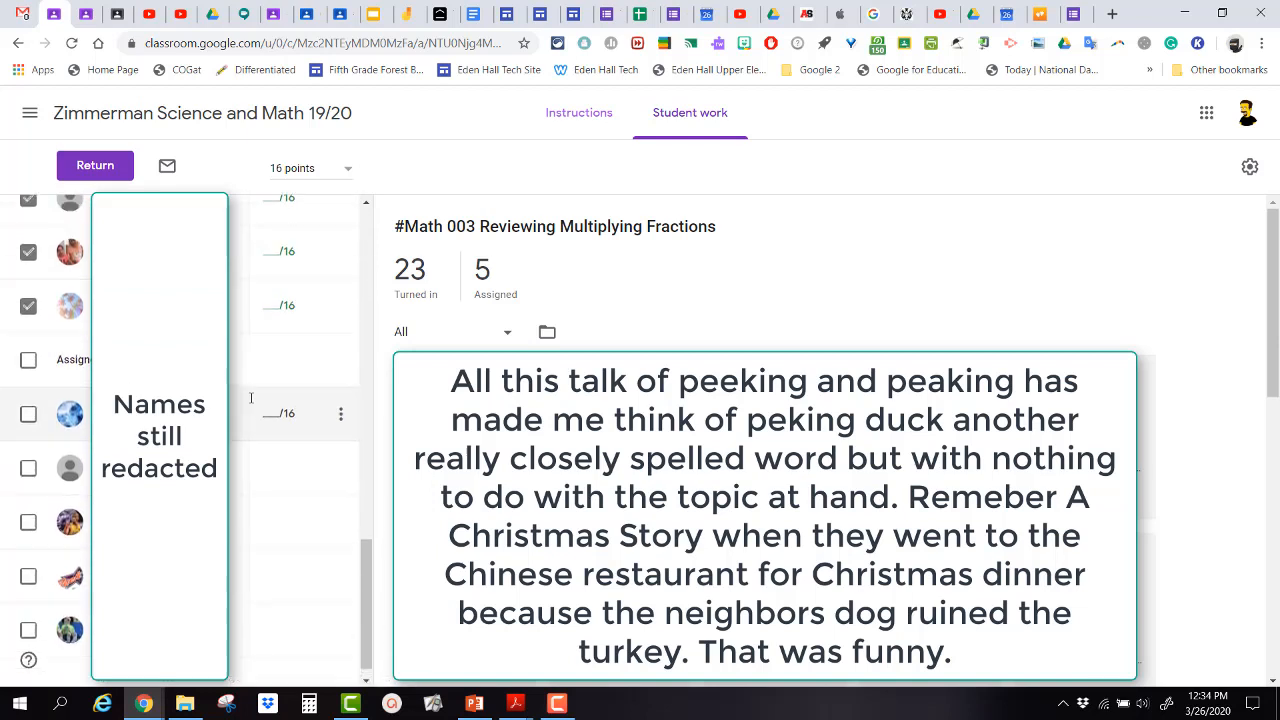
scroll(251, 398, up, 3)
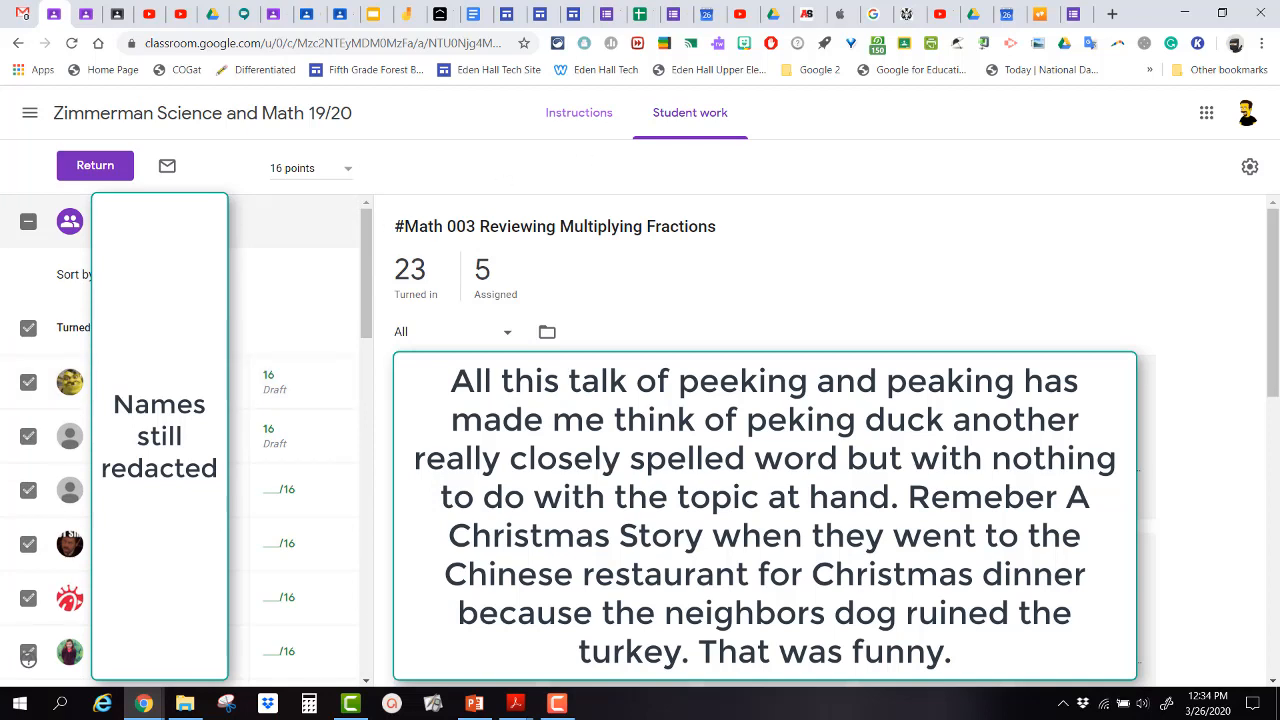
View a turned-in student's #Math 003 submission with its grade and private comment fields, and go back to the student work list
click(771, 420)
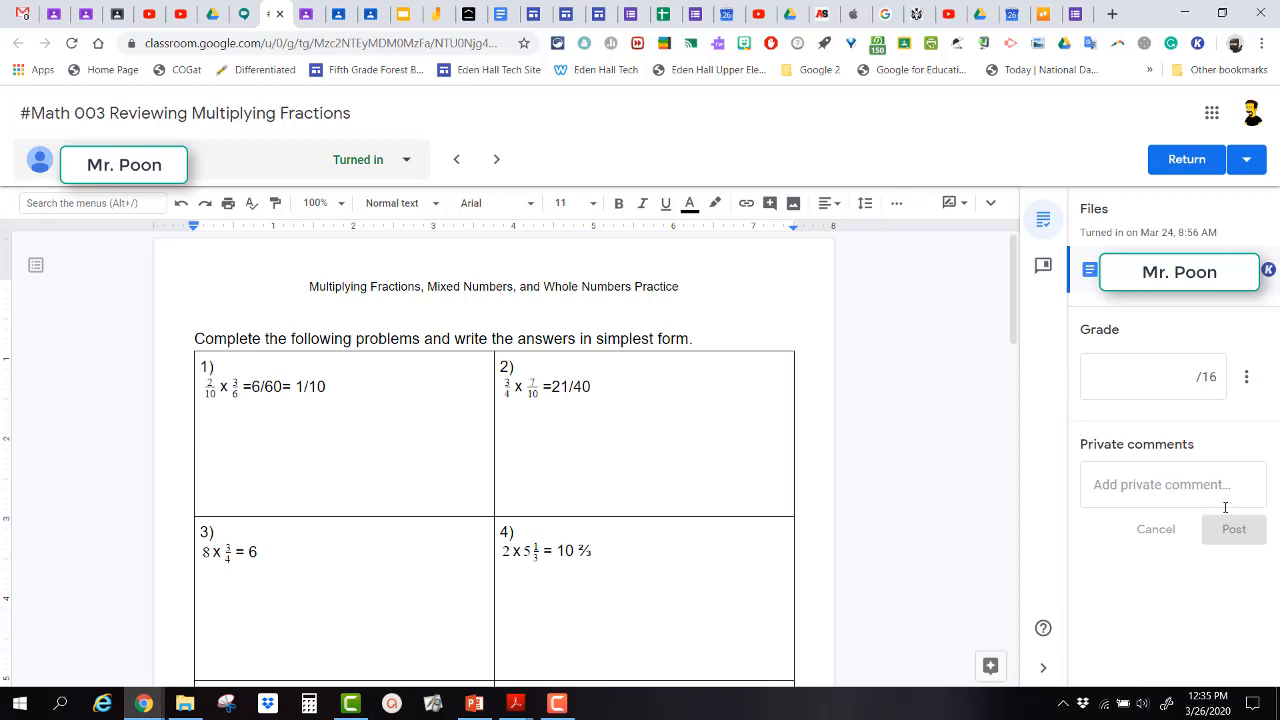
click(1110, 16)
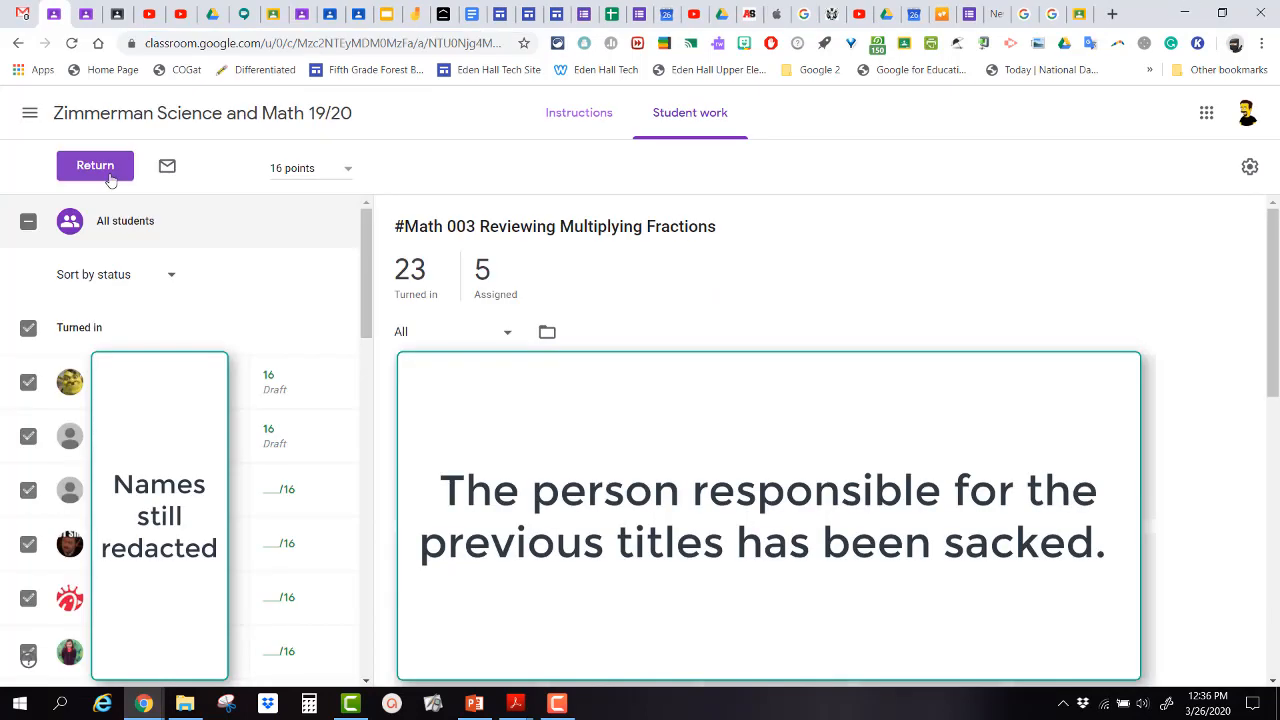
Switch to the student account's Classroom, open the Science and Math 19/20 class, and look through its Stream
click(1064, 14)
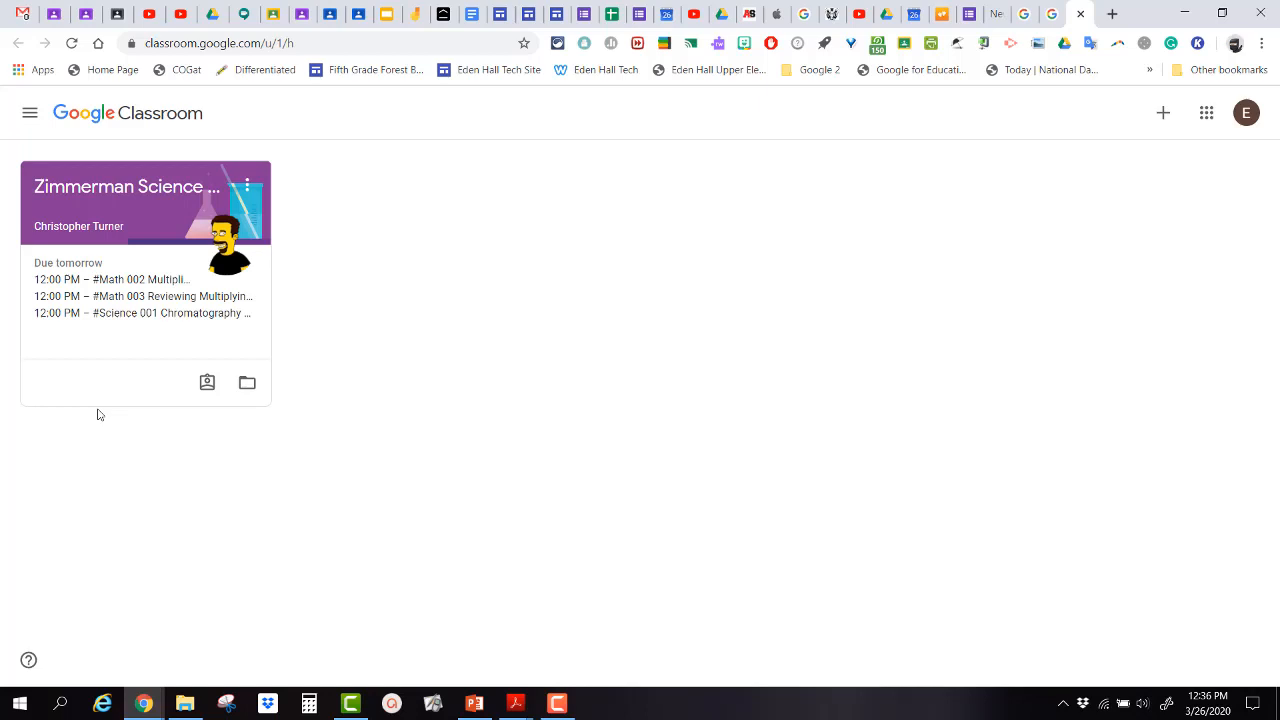
click(143, 191)
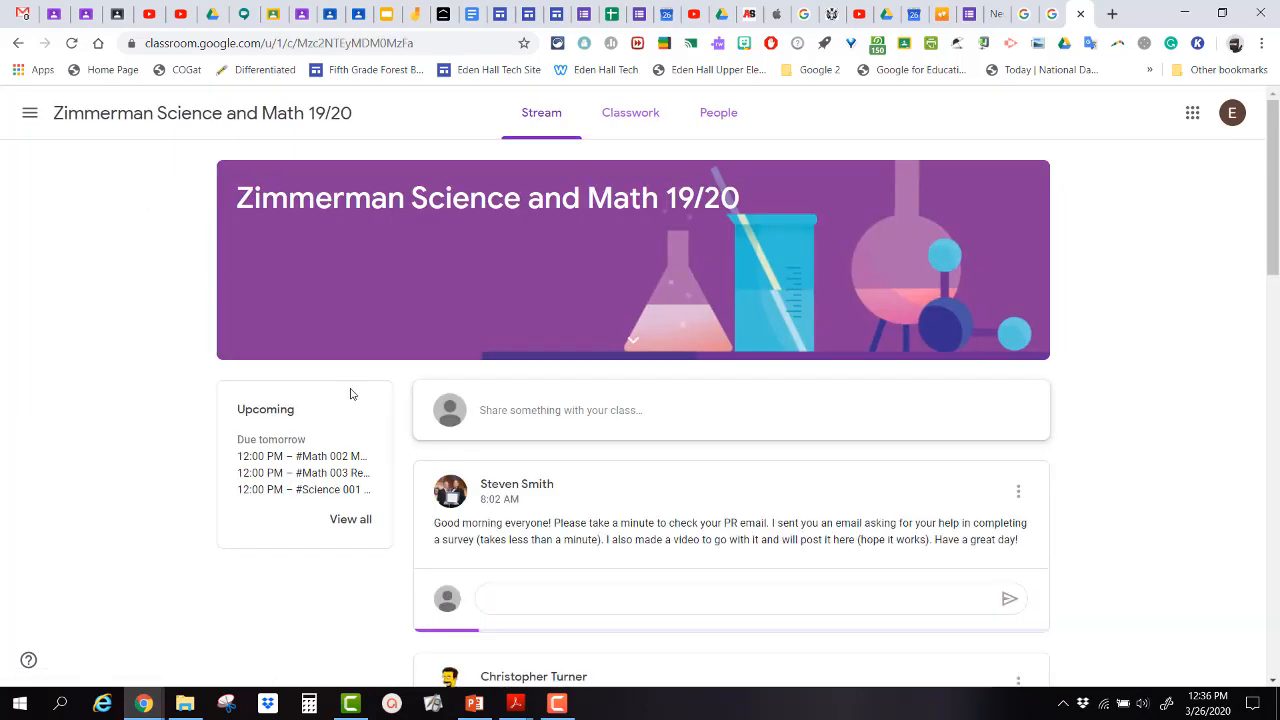
scroll(640, 490, down, 2)
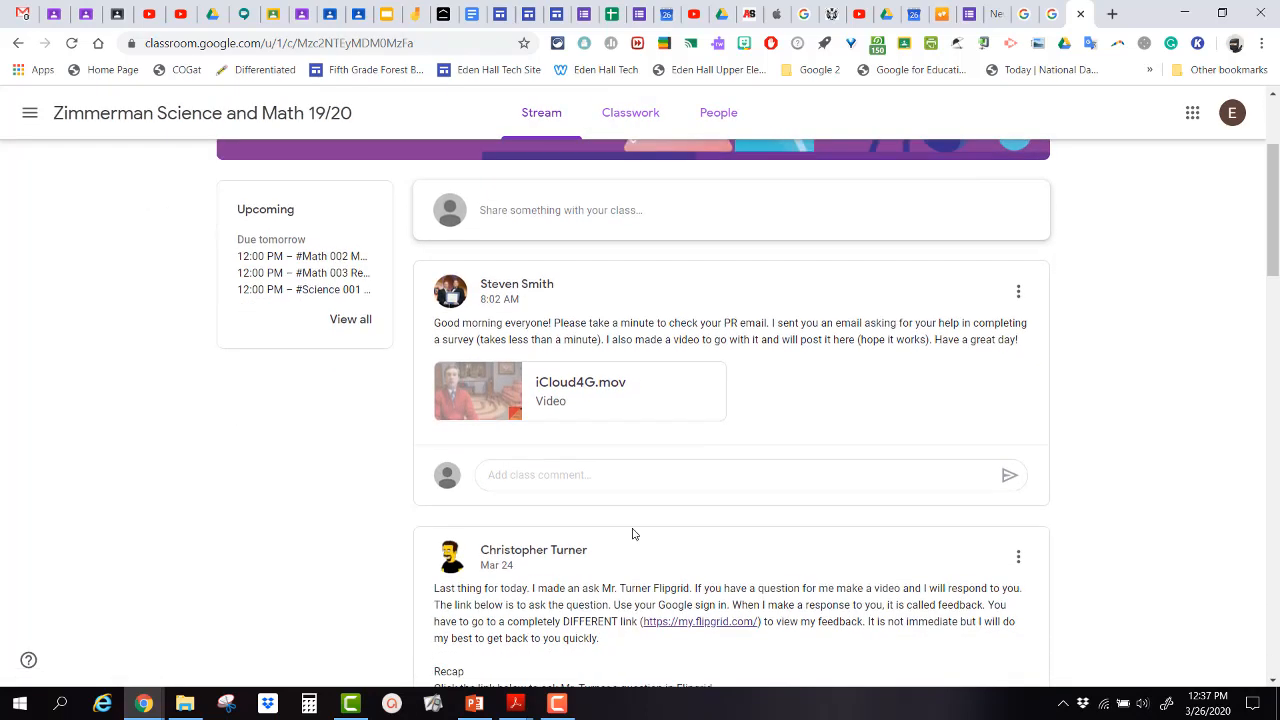
scroll(640, 531, up, 1)
scroll(706, 443, up, 3)
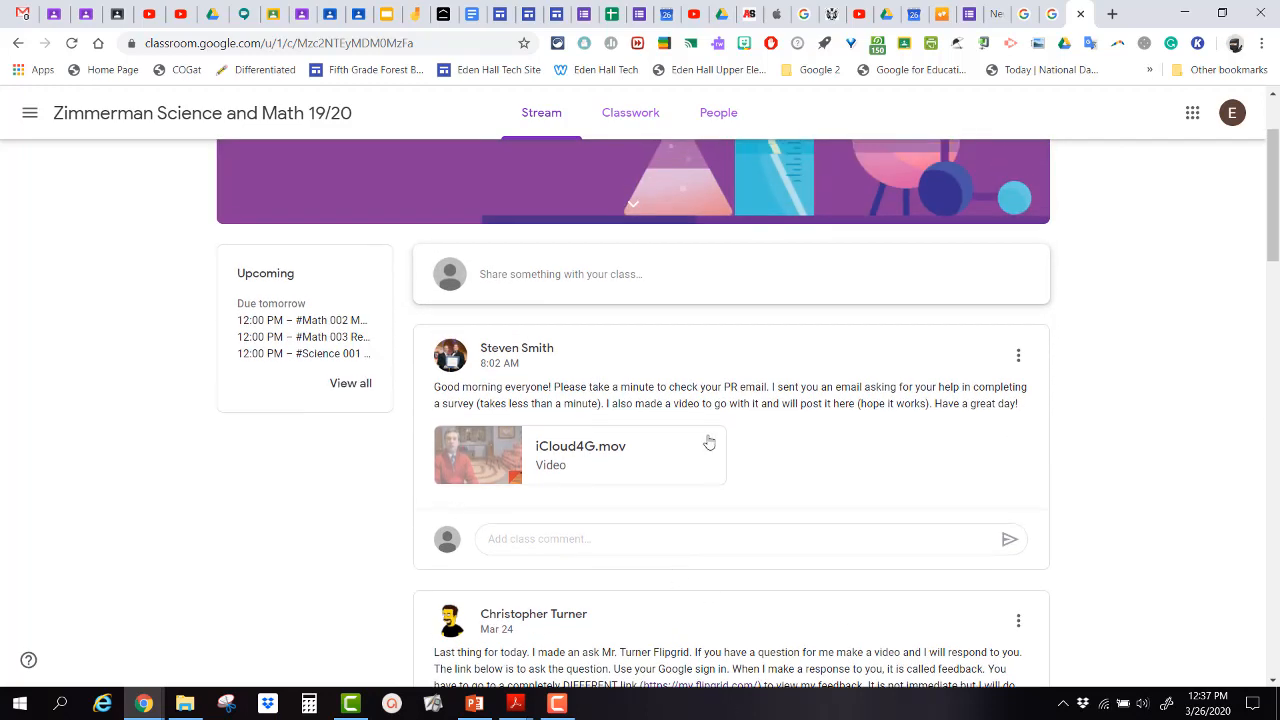
Open the full page of the #Math 003 Reviewing Multiplying Fractions assignment from the student's Classwork
click(657, 117)
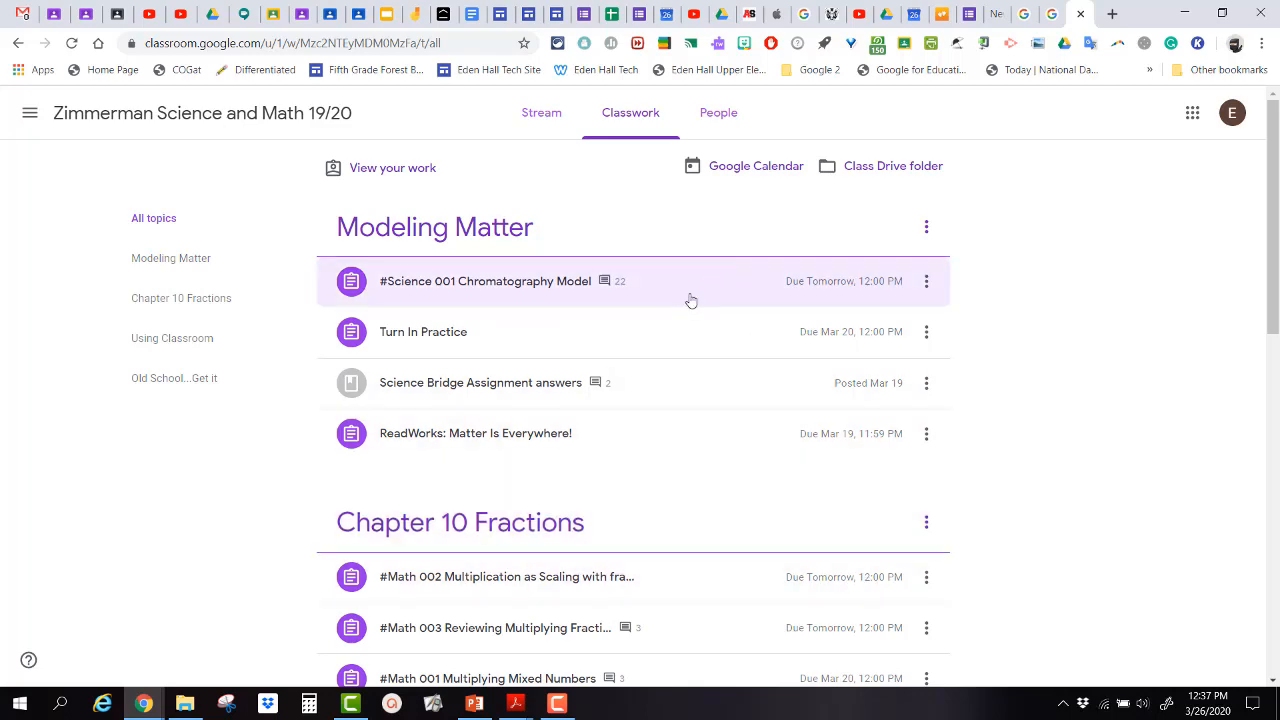
scroll(696, 409, down, 3)
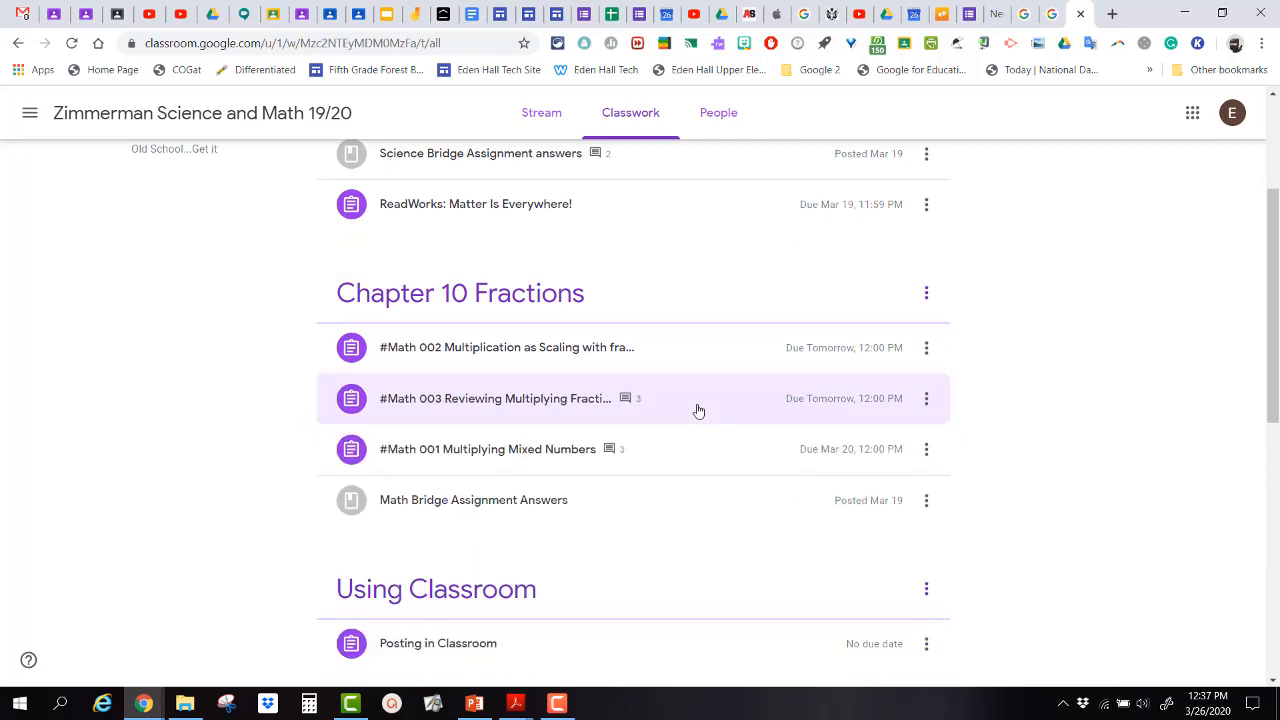
click(696, 404)
scroll(677, 414, down, 3)
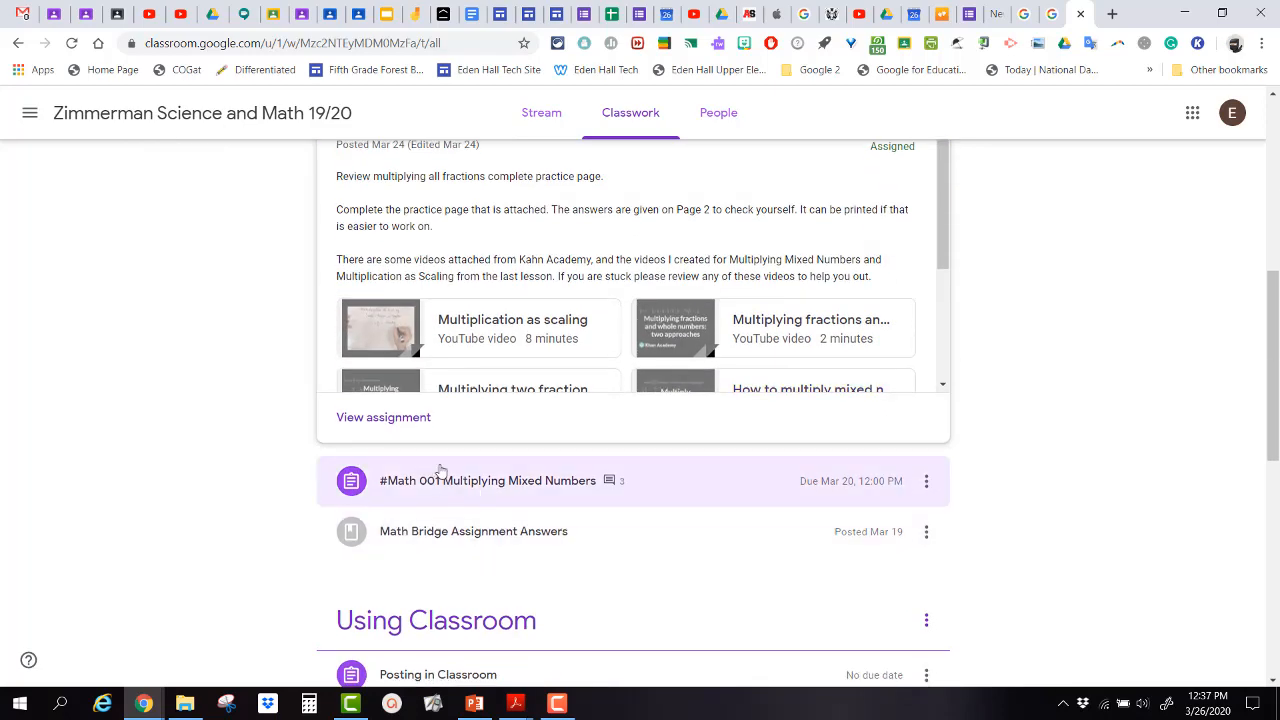
click(392, 420)
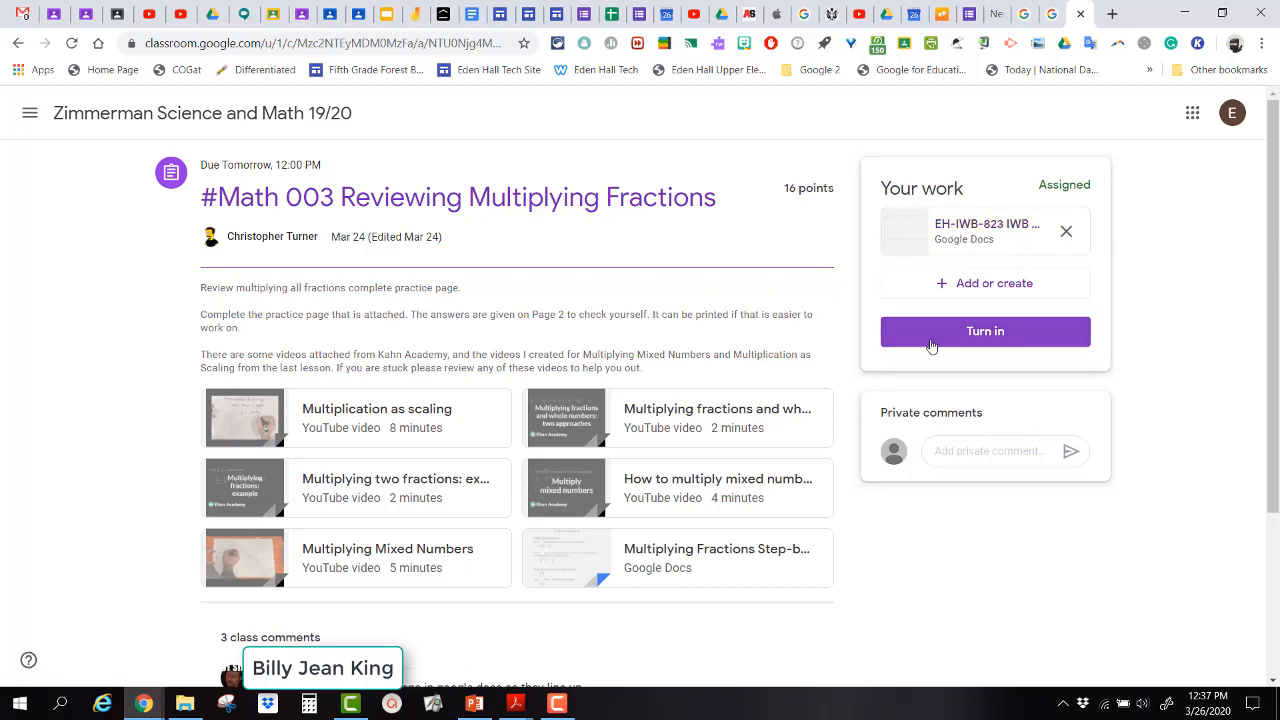
Check the attached Google Docs worksheet without filling it in, and turn in the #Math 003 work
click(950, 236)
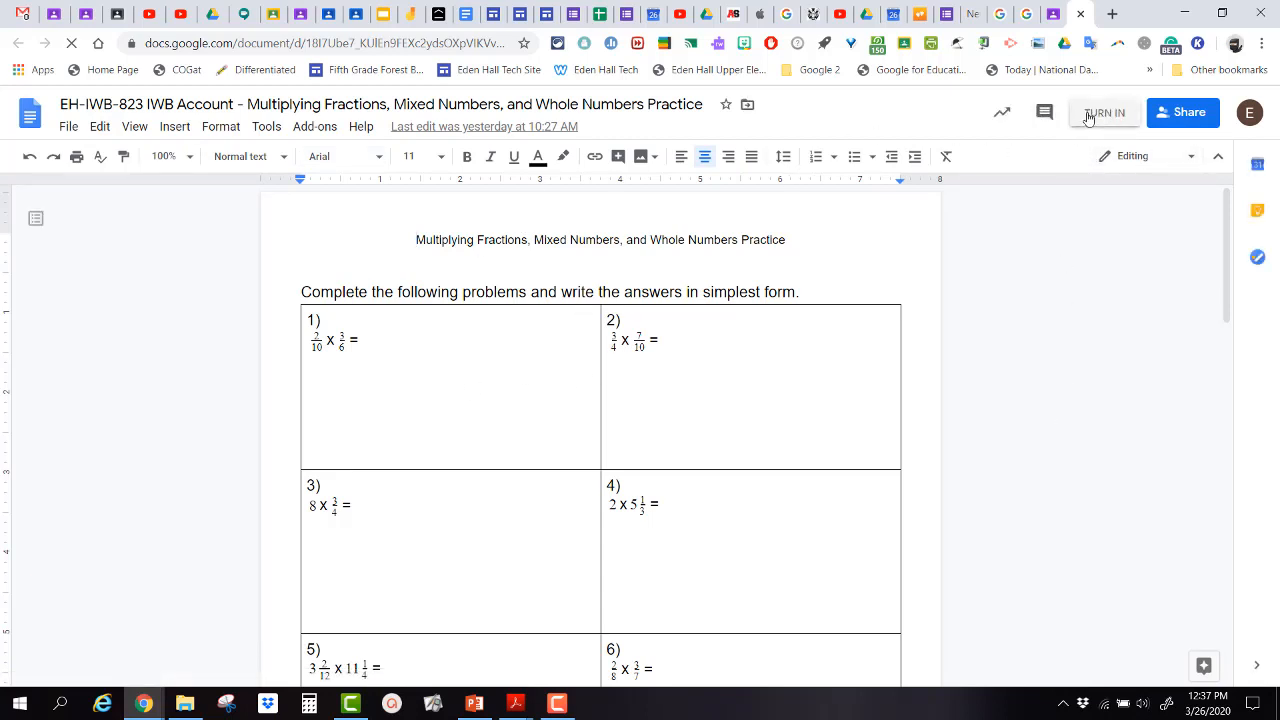
click(843, 394)
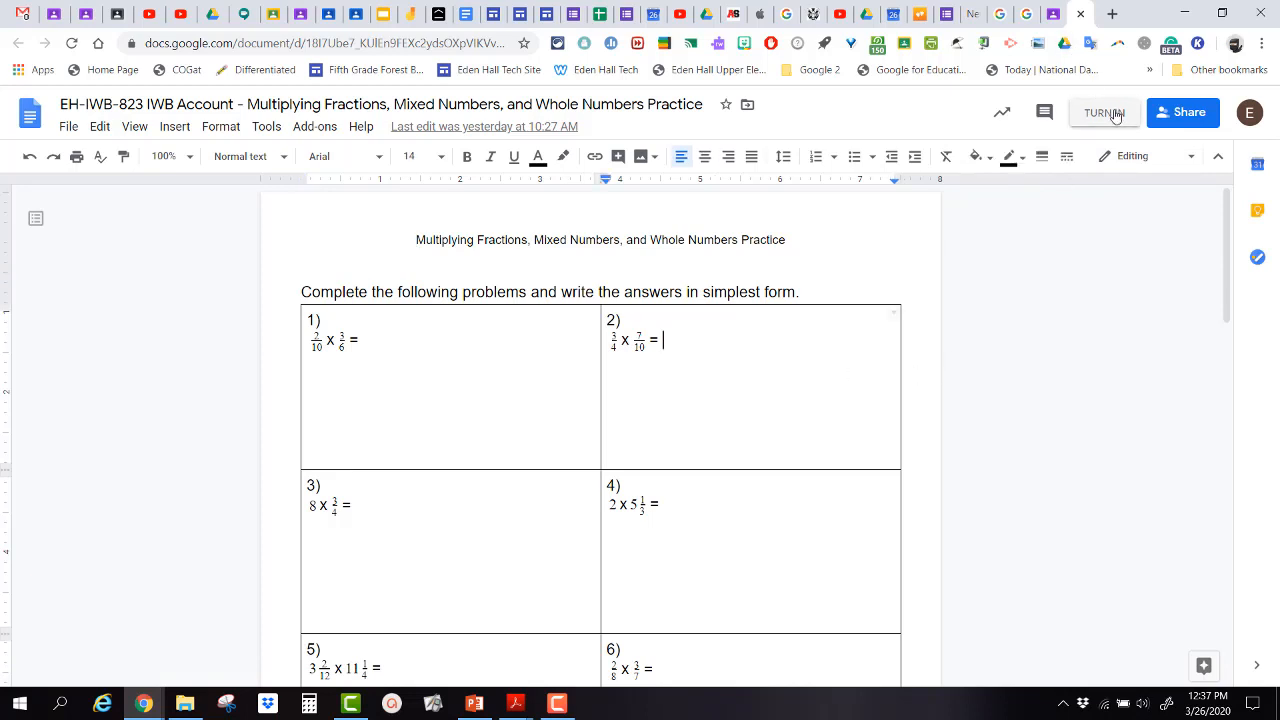
click(1081, 14)
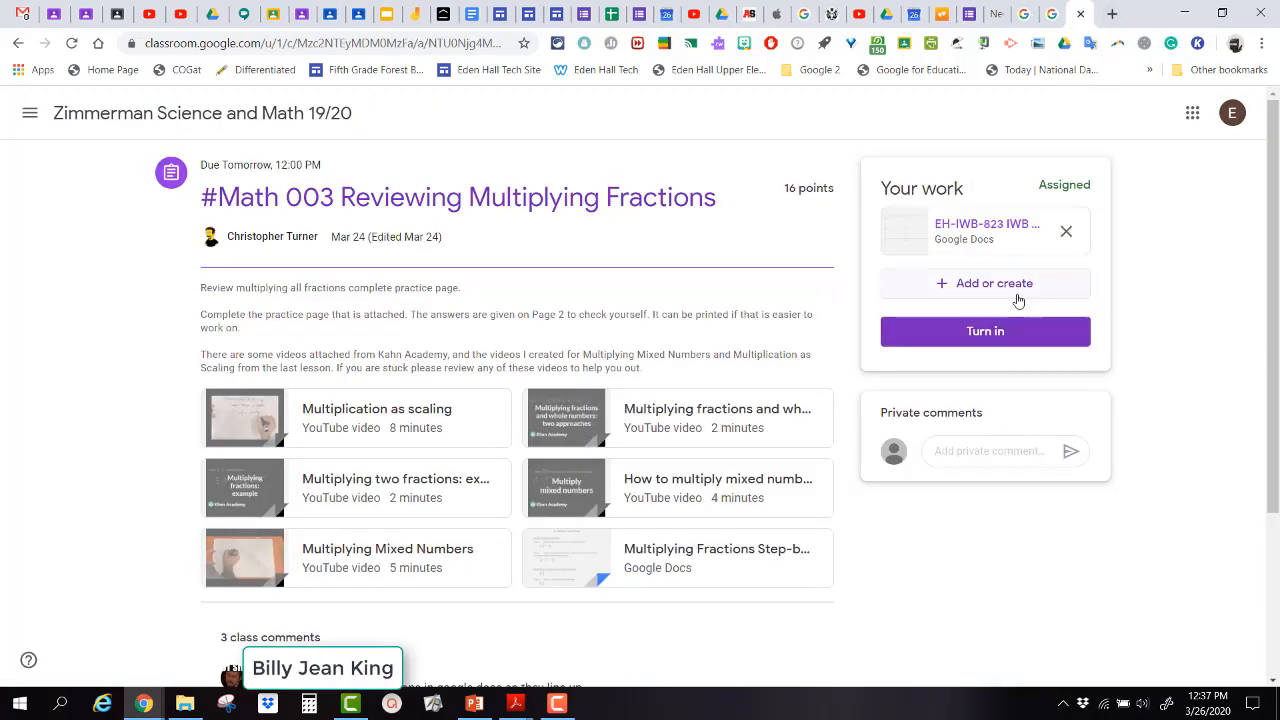
click(1023, 335)
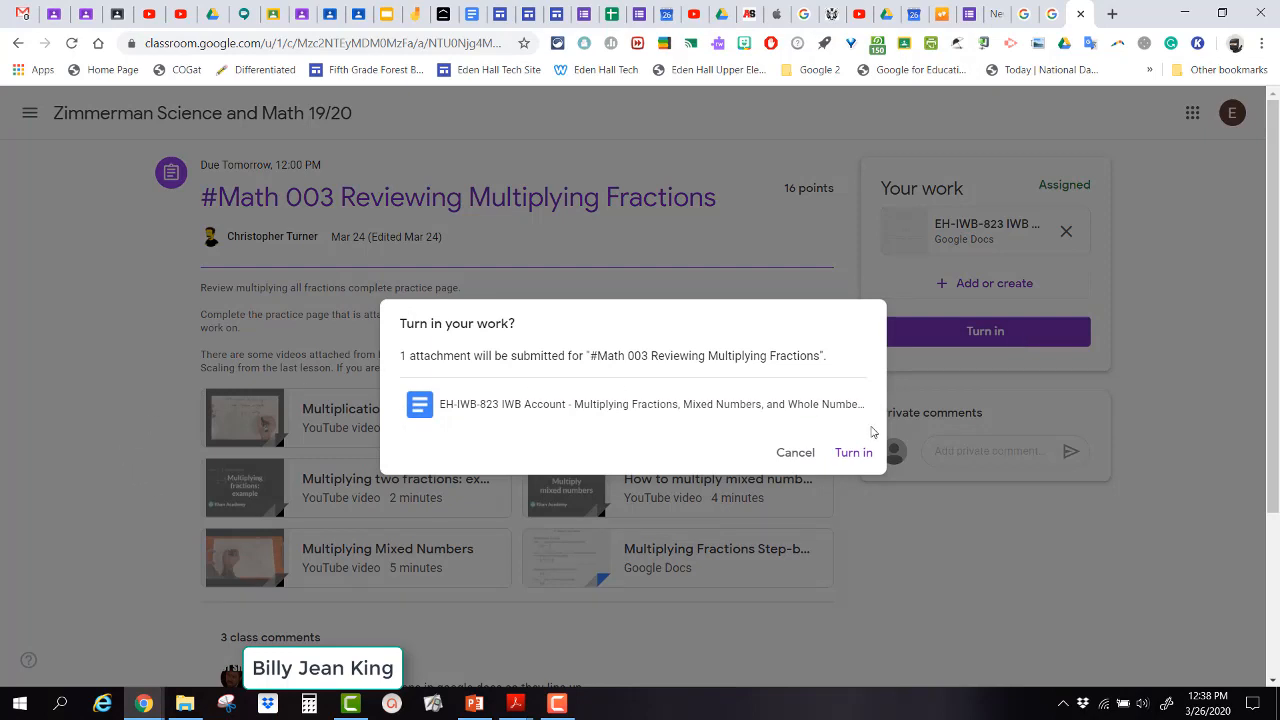
click(856, 457)
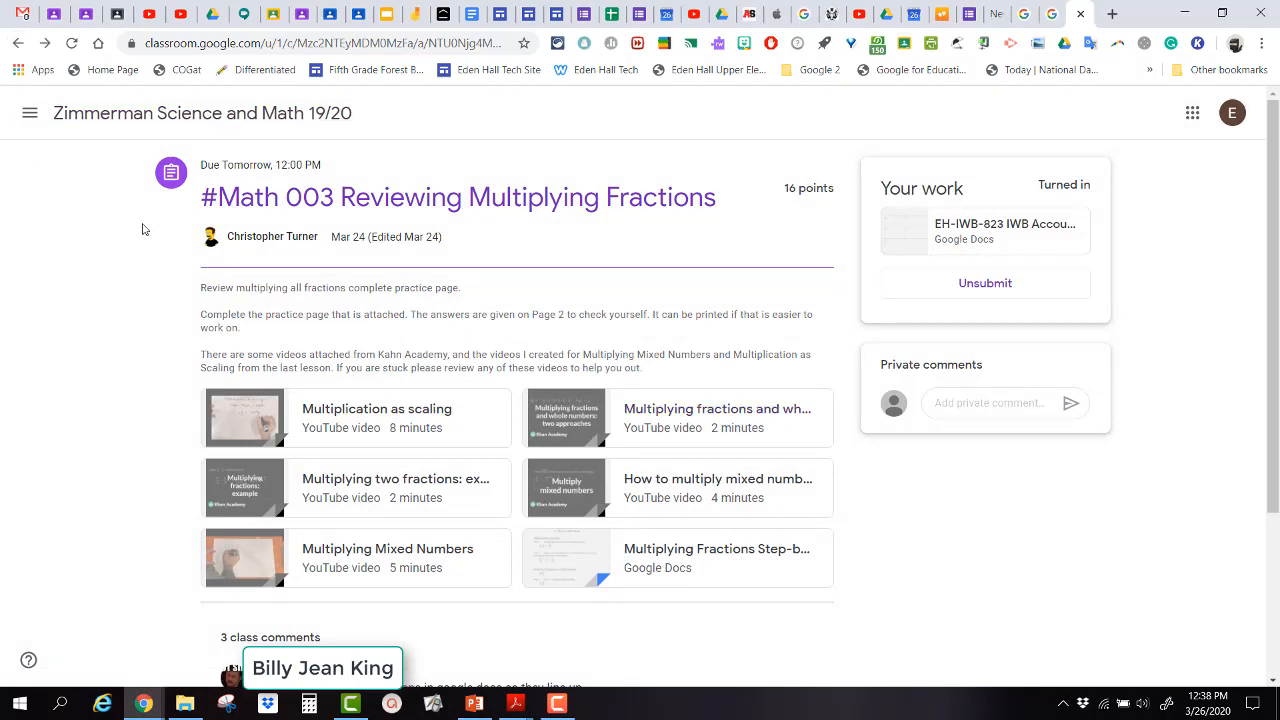
View the student's #Math 002 Multiplication as Scaling with fractions assignment page, and return to the teacher's #Math 003 student work page
click(165, 114)
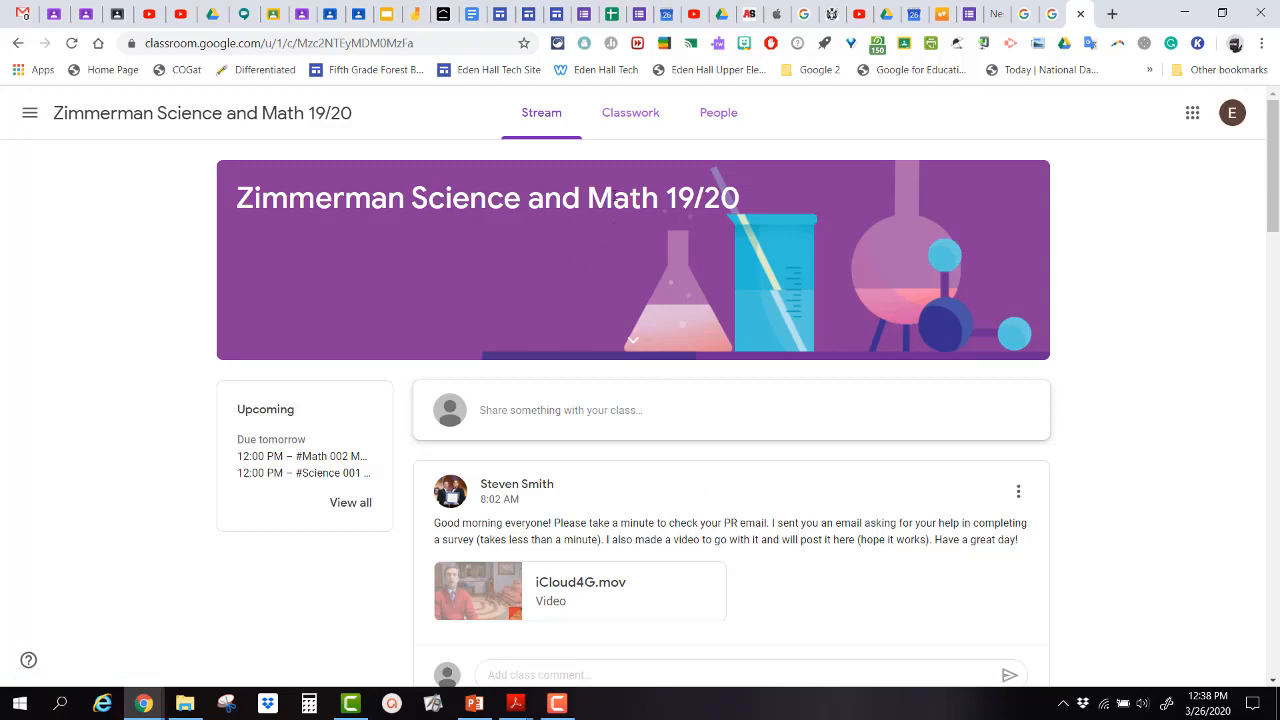
click(634, 126)
scroll(563, 463, up, 5)
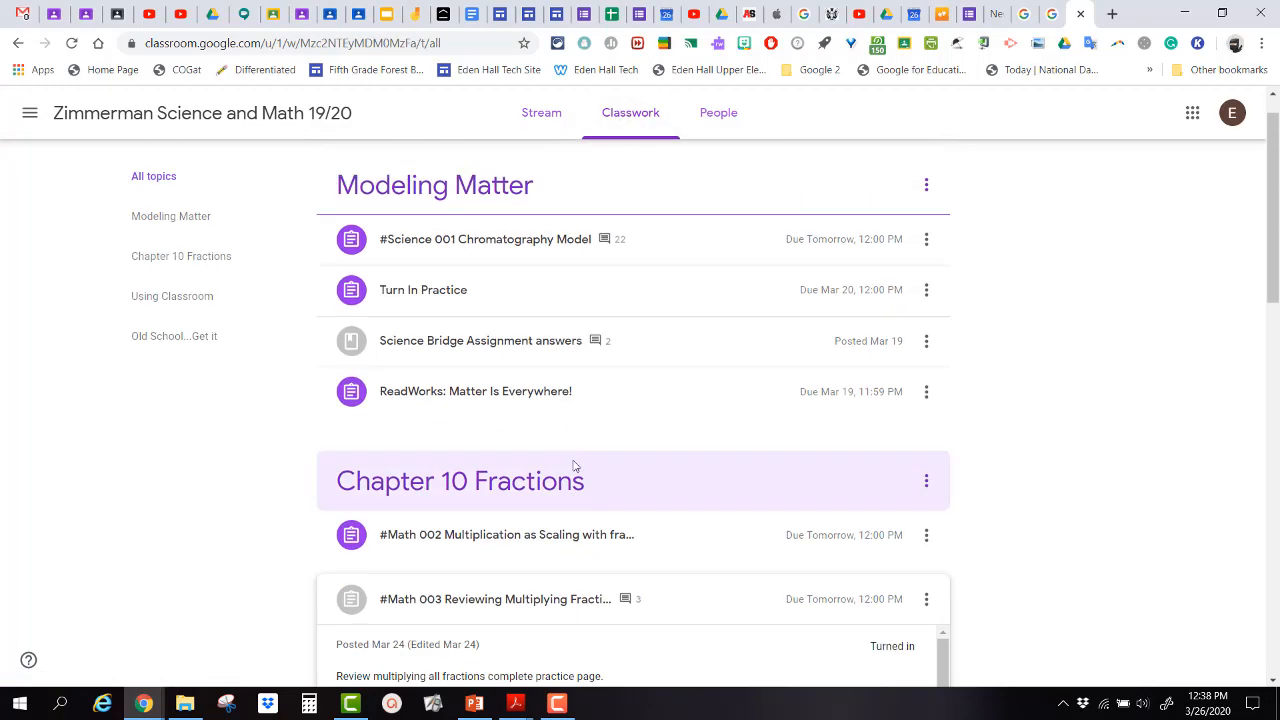
scroll(600, 566, up, 1)
click(602, 560)
click(606, 556)
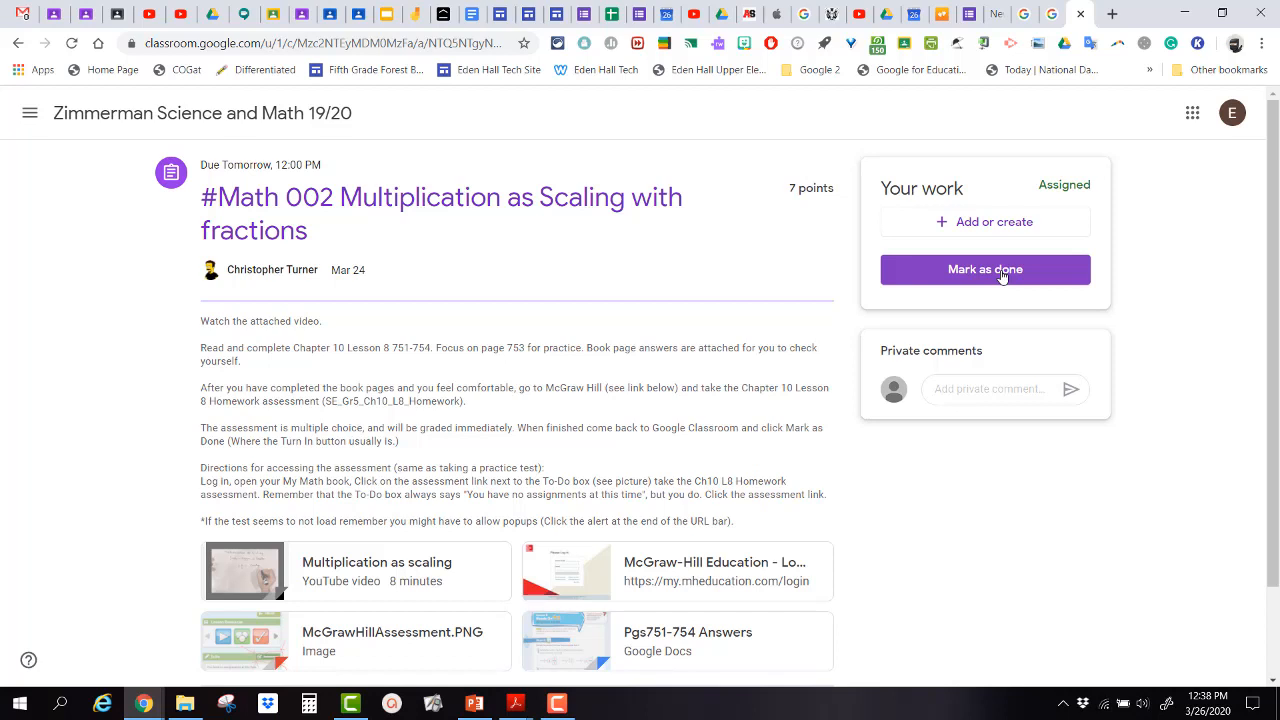
click(53, 14)
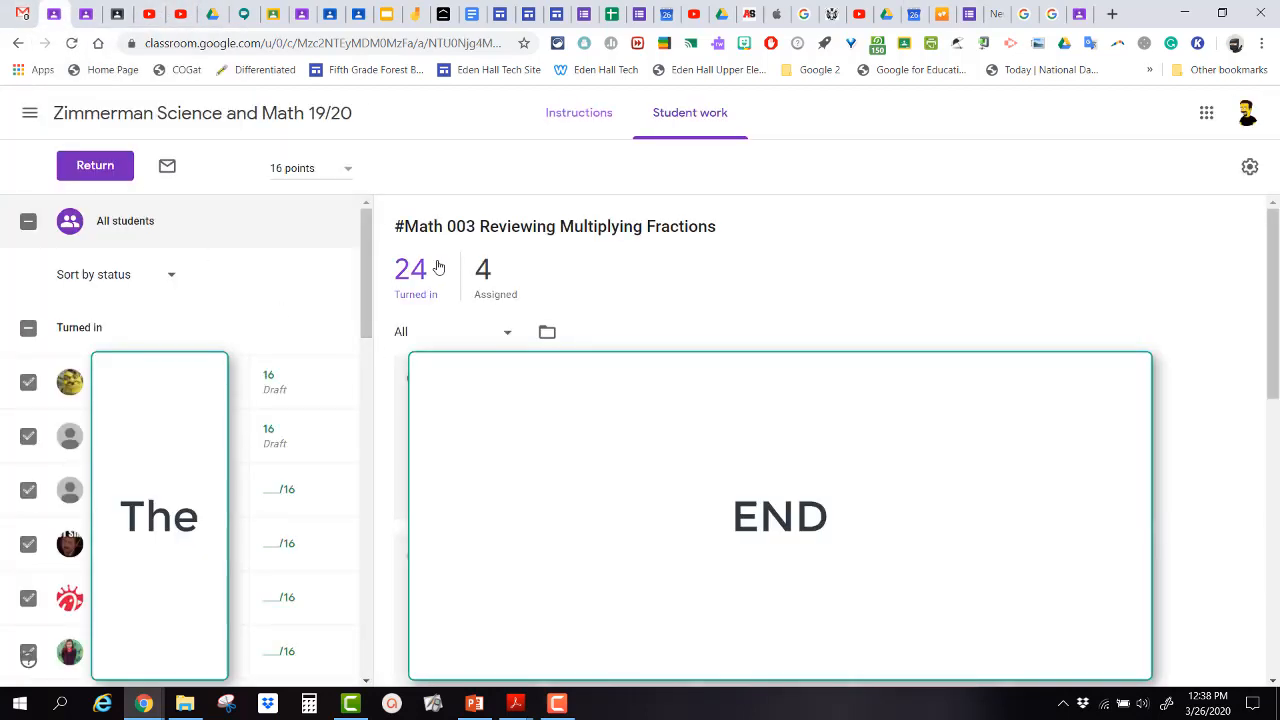